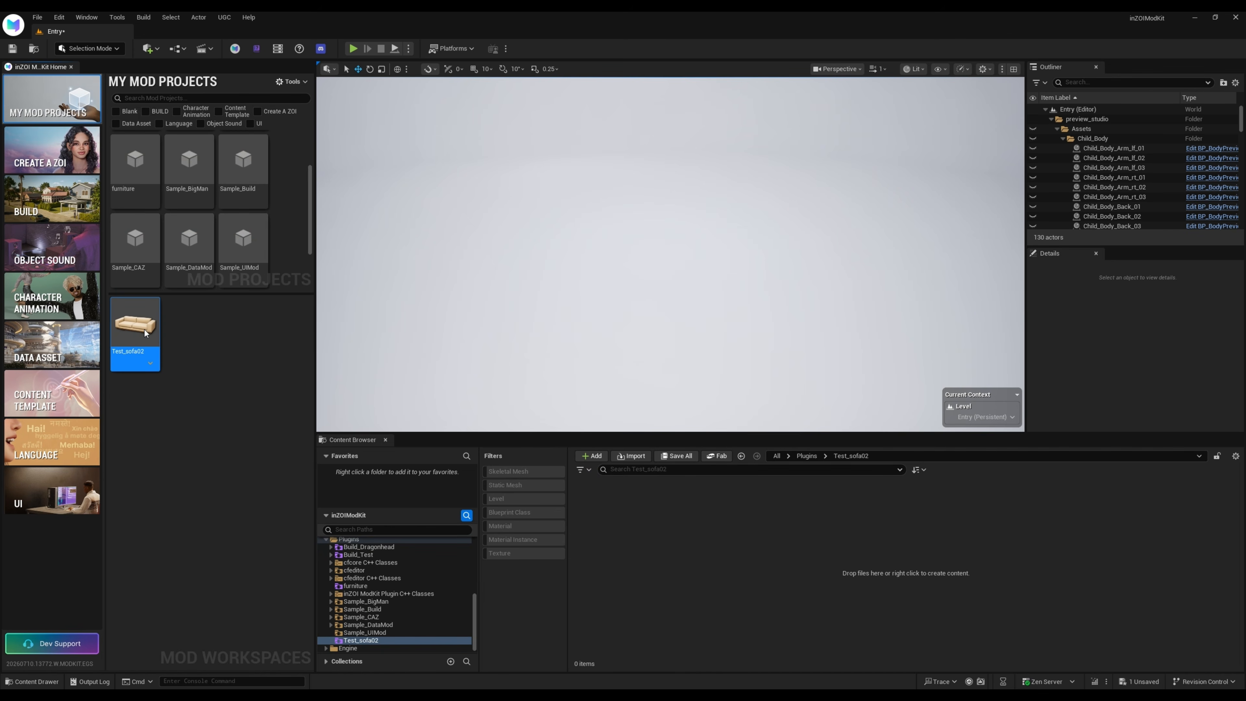
Open the Test_sofa02 mod workspace and create a copy of its source asset
{"action": "double_click", "coordinate": [137, 324]}
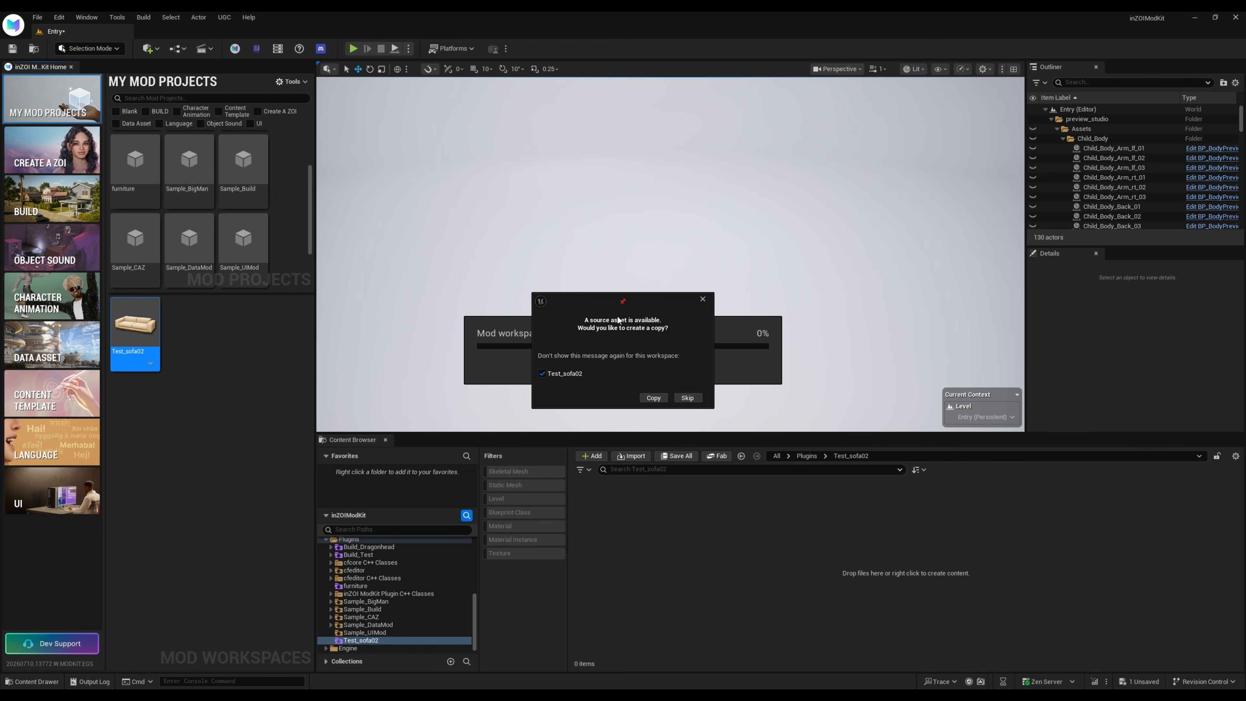
{"action": "left_click_drag", "start_coordinate": [588, 298], "coordinate": [478, 198]}
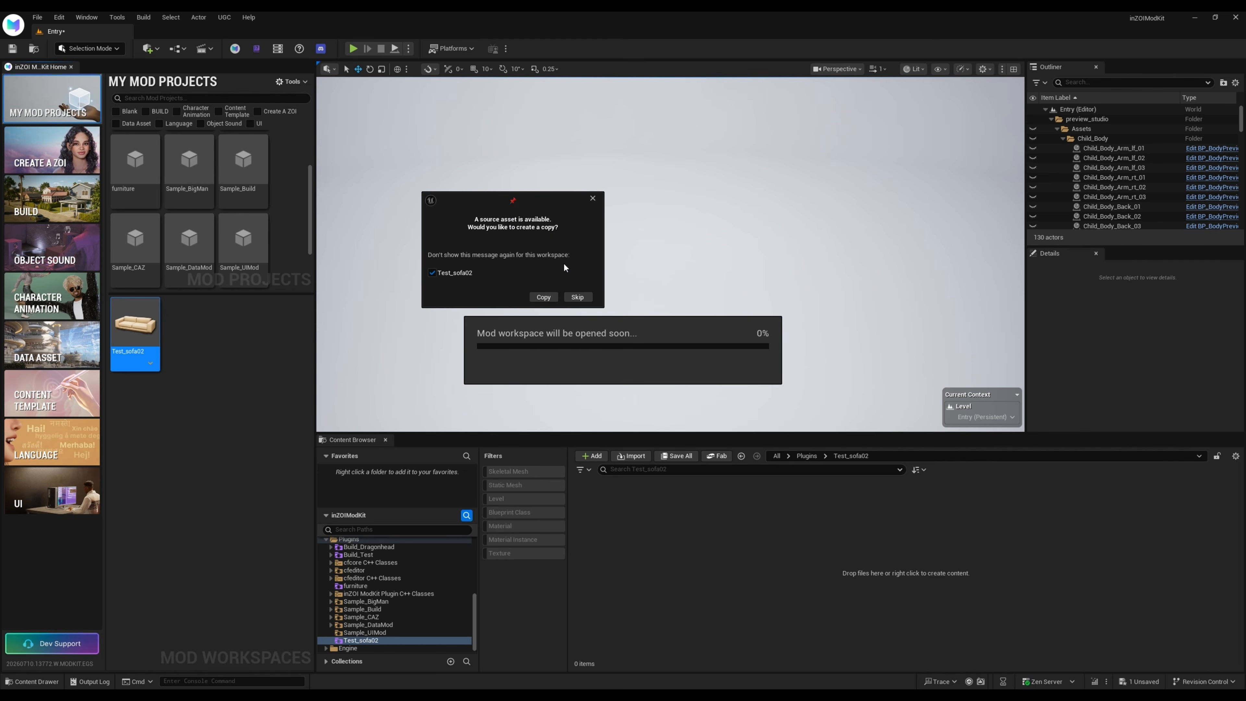
{"action": "left_click", "coordinate": [543, 297]}
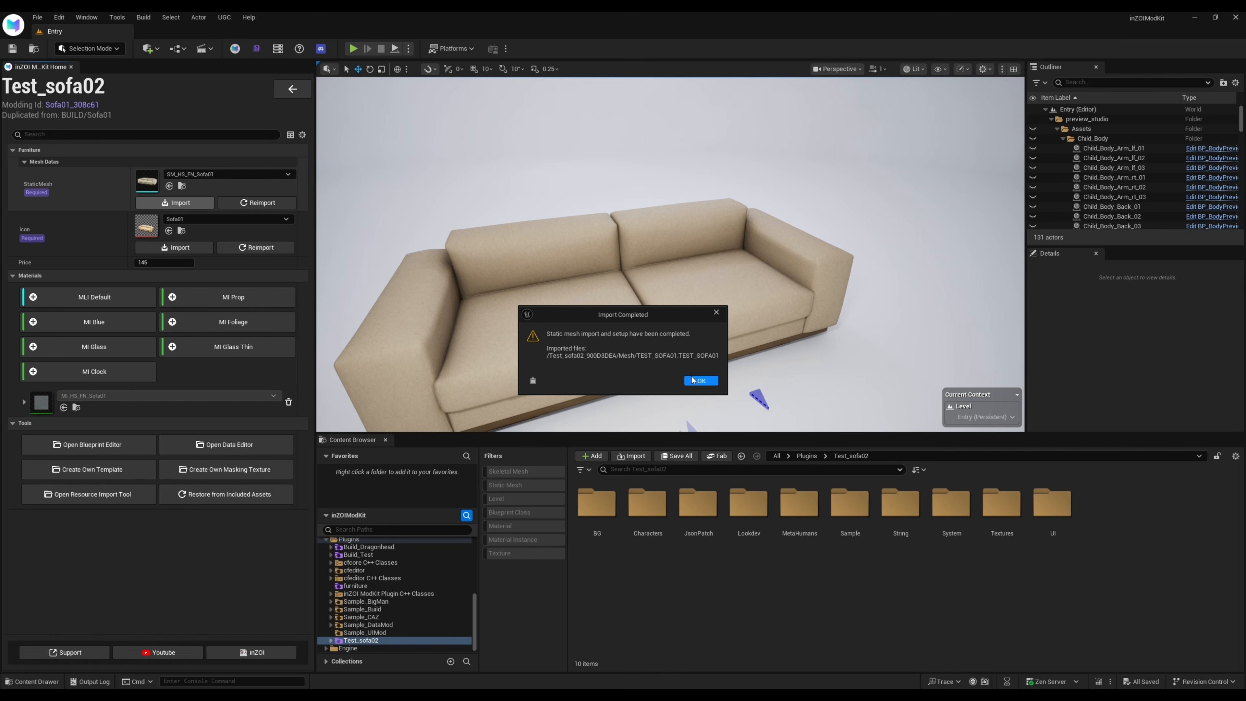
Open the imported TEST_SOFA01 static mesh from the workspace and enable Nanite support for it
{"action": "left_click", "coordinate": [701, 381]}
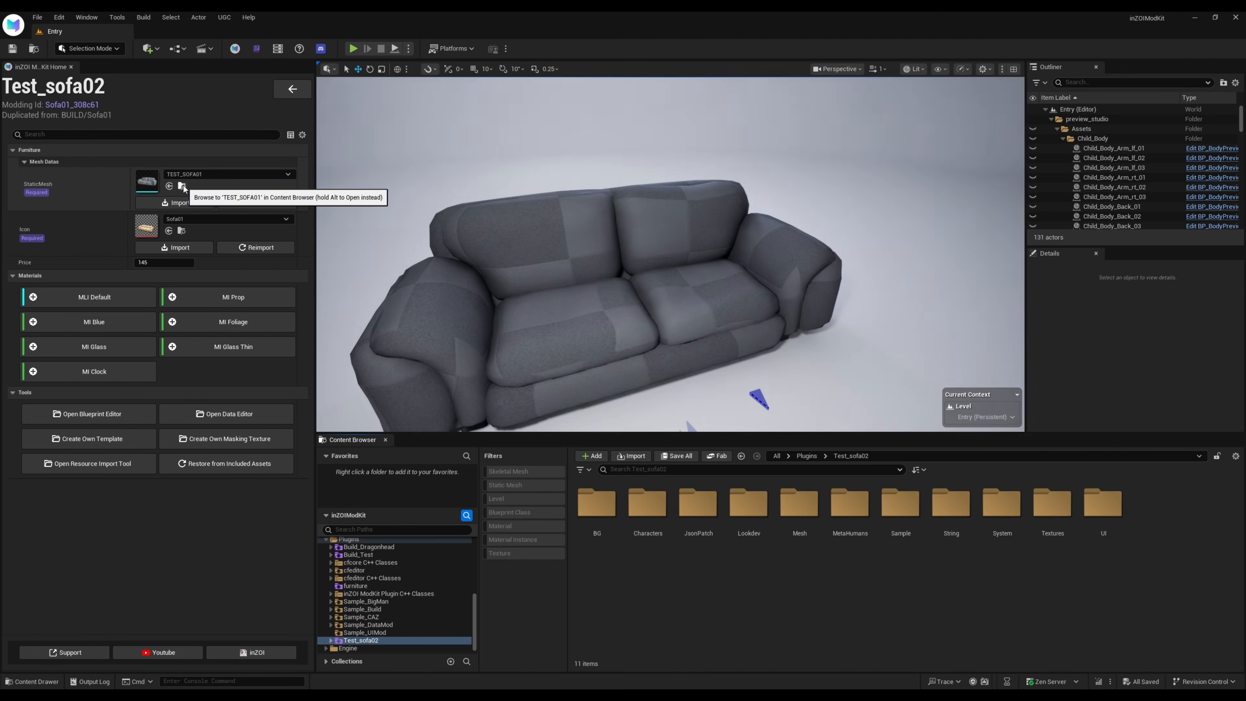
{"action": "left_click", "coordinate": [183, 186]}
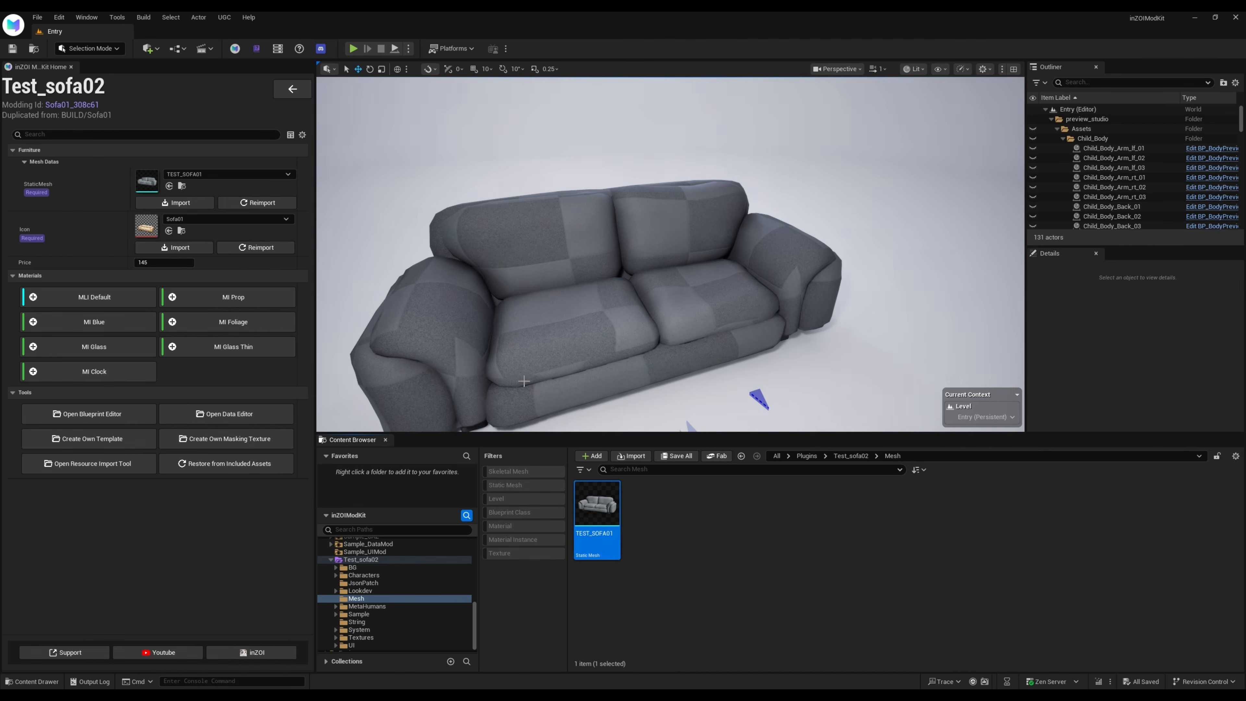
{"action": "double_click", "coordinate": [604, 509]}
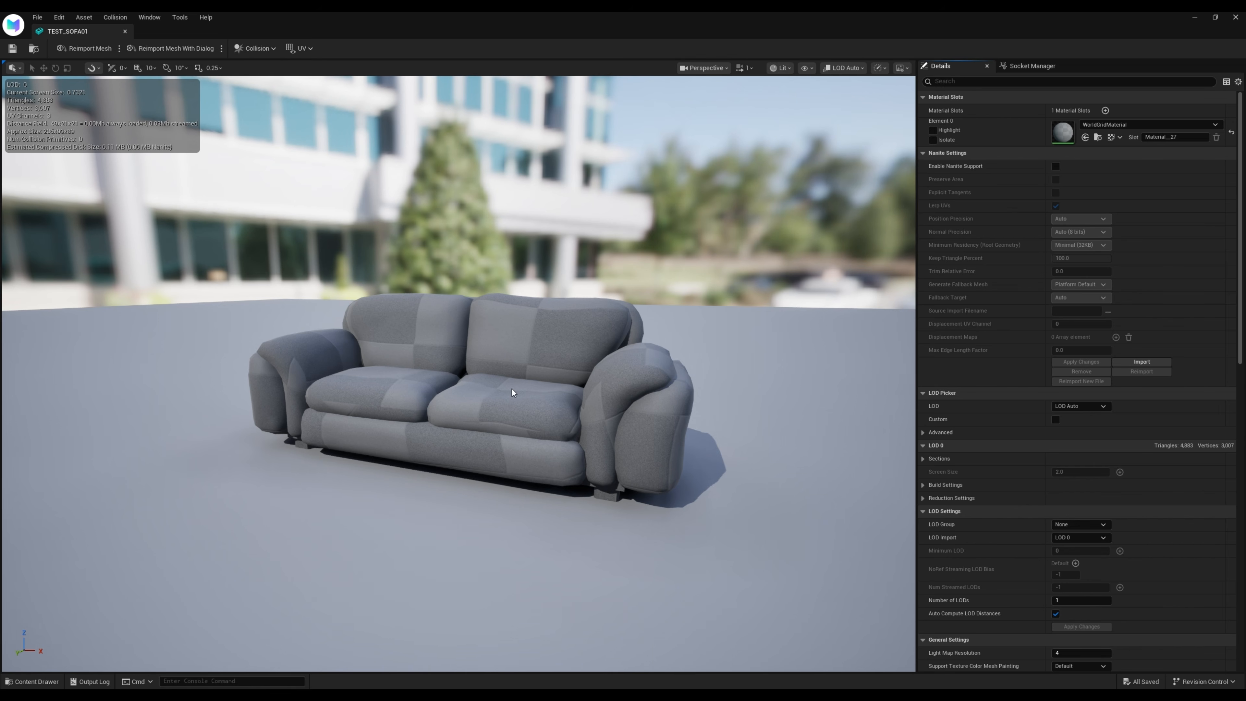
{"action": "left_click", "coordinate": [1054, 167]}
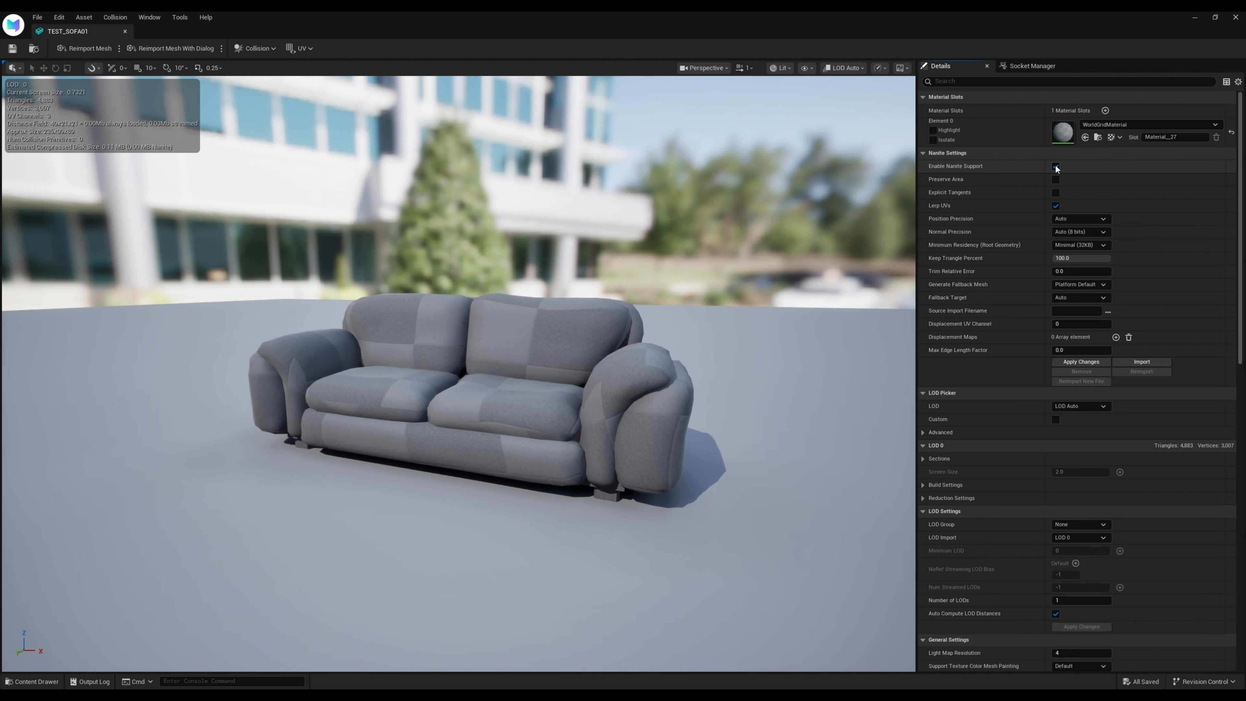
Add a box simplified collision to the sofa mesh, then save the mesh and close its editor
{"action": "left_click", "coordinate": [255, 48]}
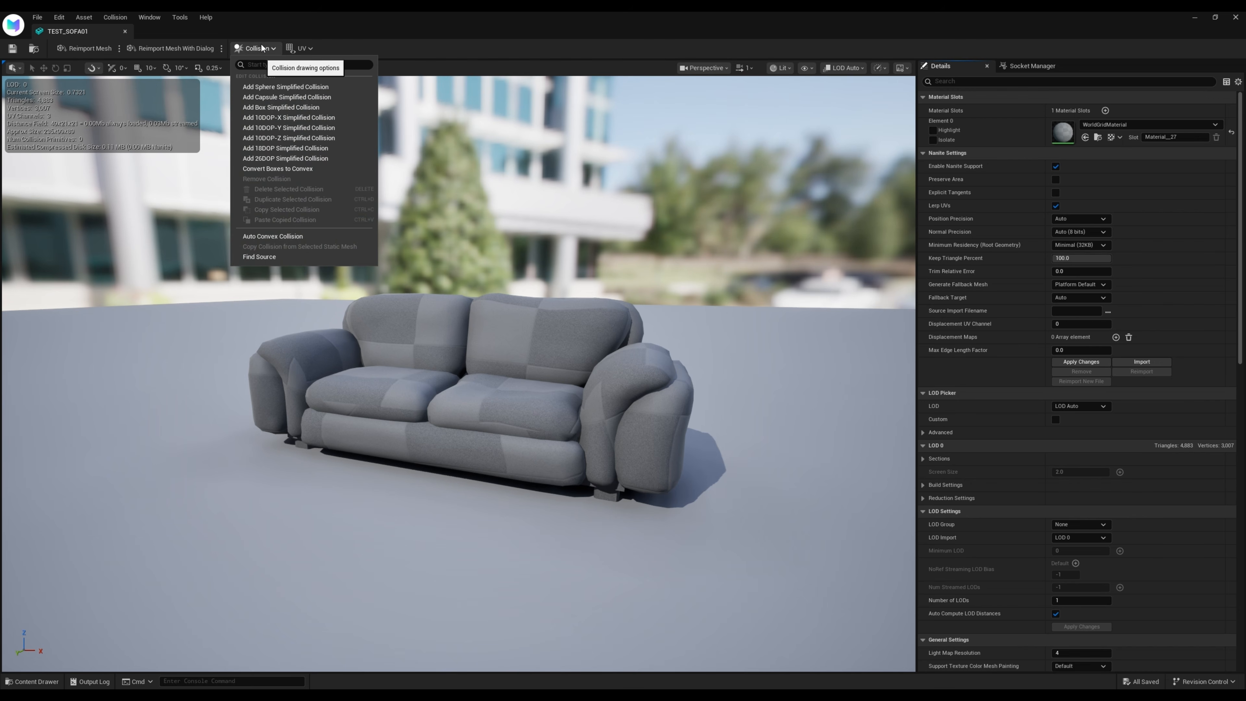
{"action": "left_click", "coordinate": [305, 110]}
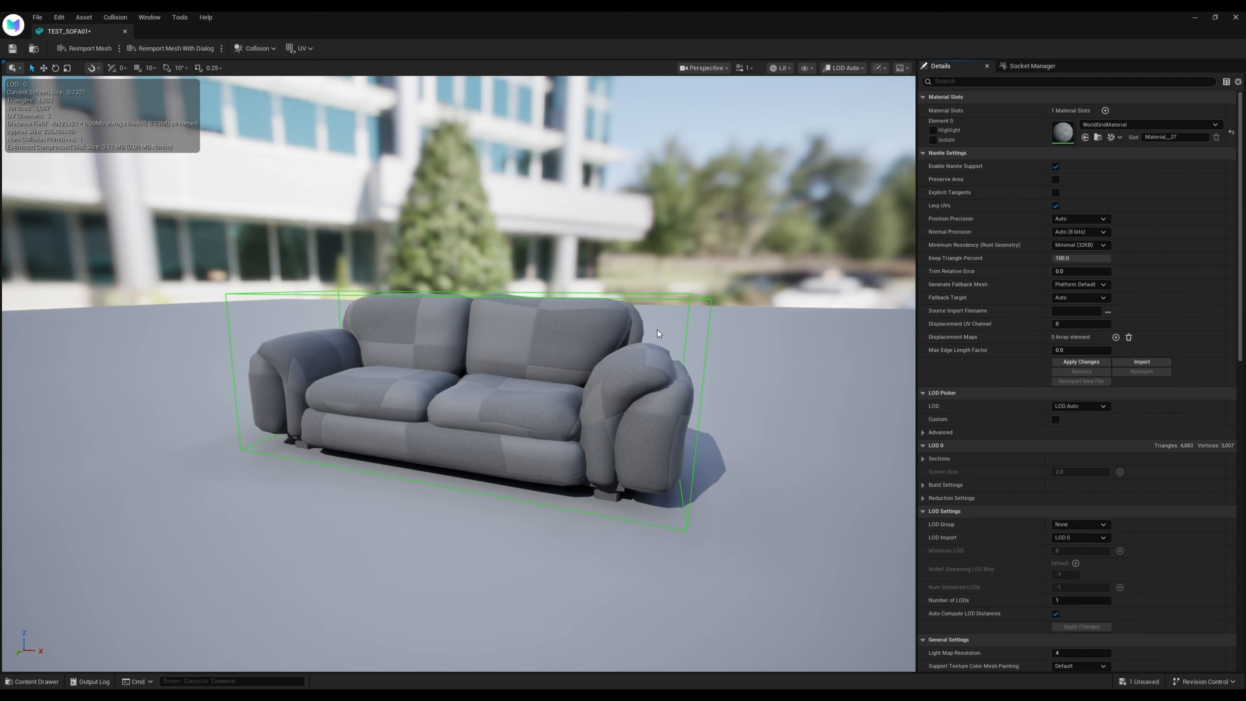
{"action": "scroll", "coordinate": [1117, 409], "scroll_direction": "down", "scroll_amount": 10}
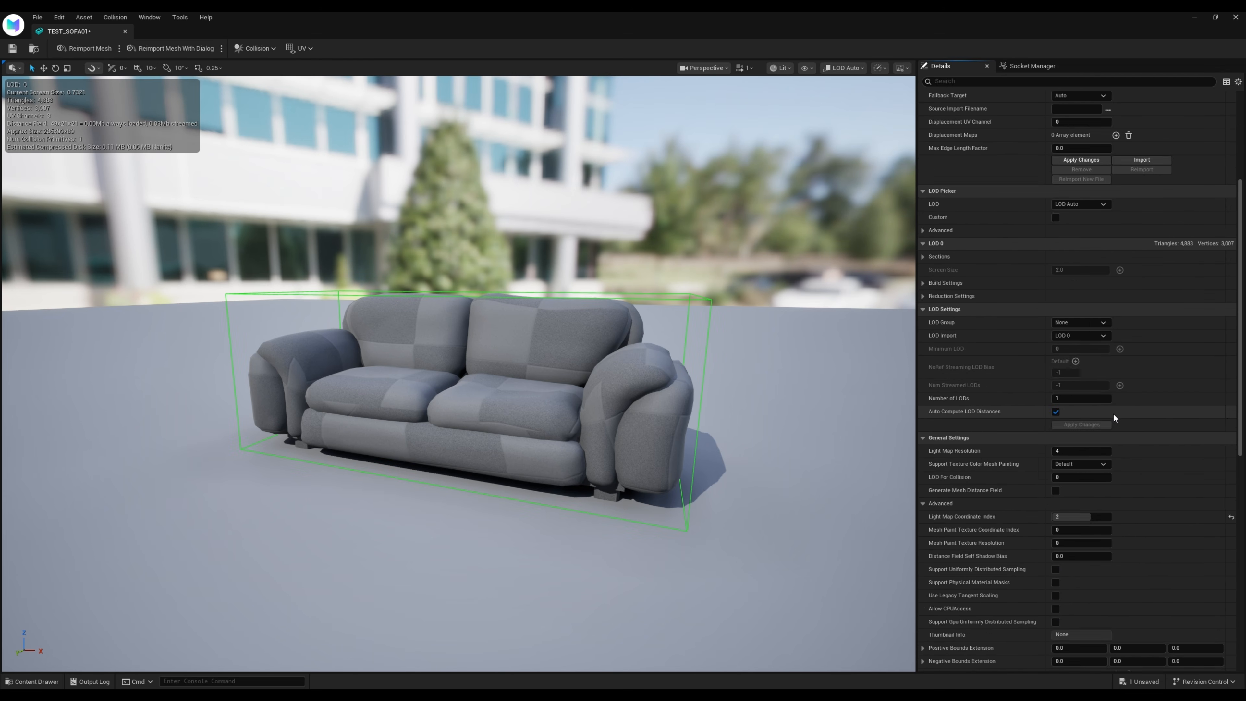
{"action": "scroll", "coordinate": [1112, 413], "scroll_direction": "down", "scroll_amount": 10}
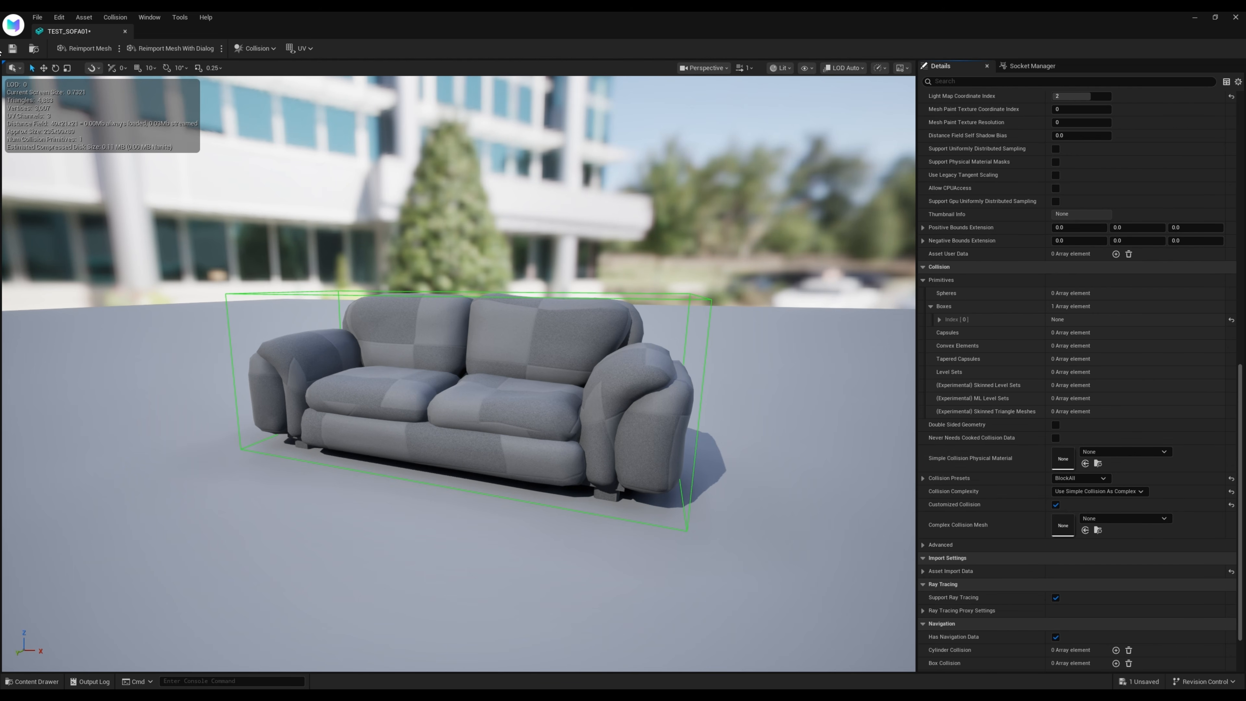
{"action": "left_click", "coordinate": [12, 48]}
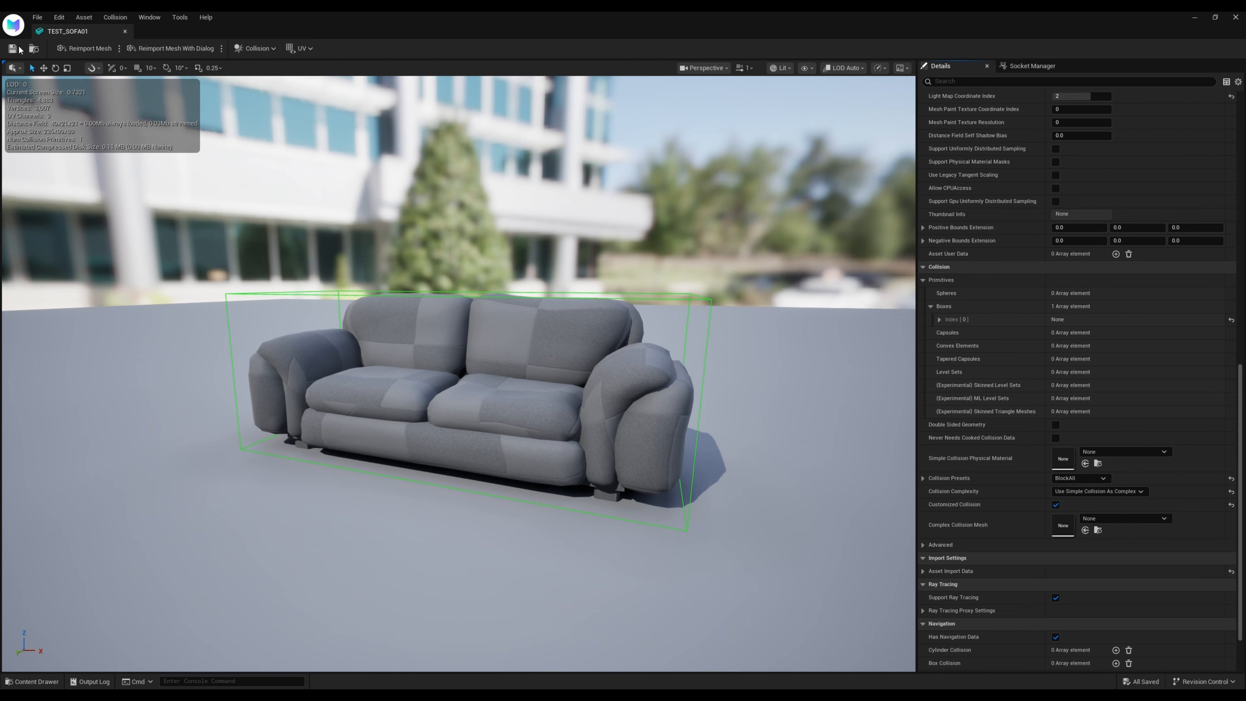
{"action": "left_click", "coordinate": [125, 31]}
{"action": "left_click", "coordinate": [668, 376]}
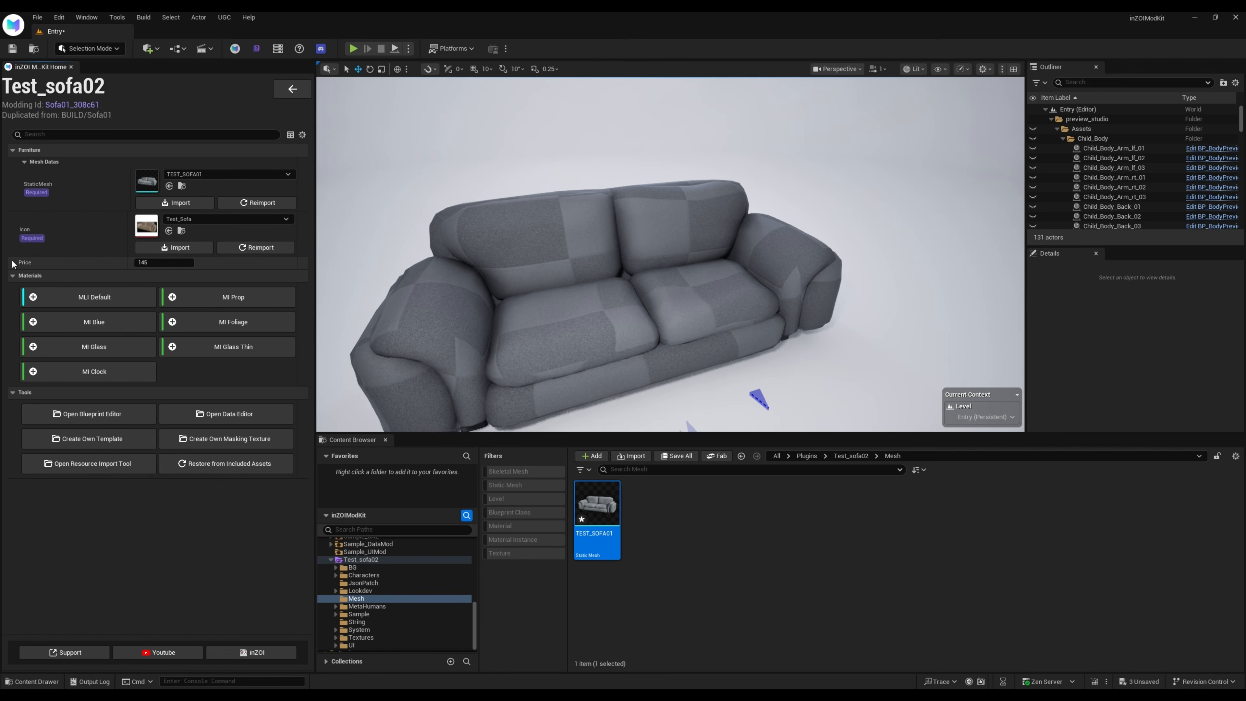
Set the furniture price of Test_sofa02 to 600
{"action": "left_click", "coordinate": [160, 262]}
{"action": "type", "text": "600"}
{"action": "key", "text": "Return"}
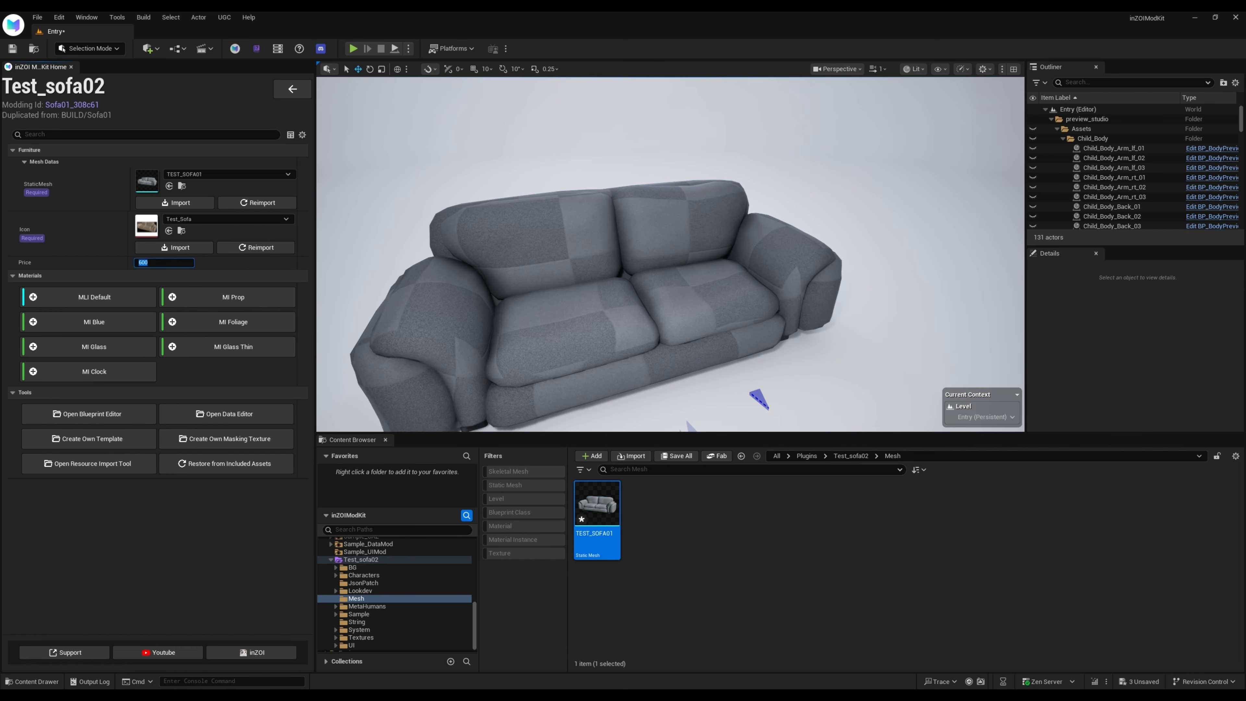
{"action": "left_click", "coordinate": [112, 589]}
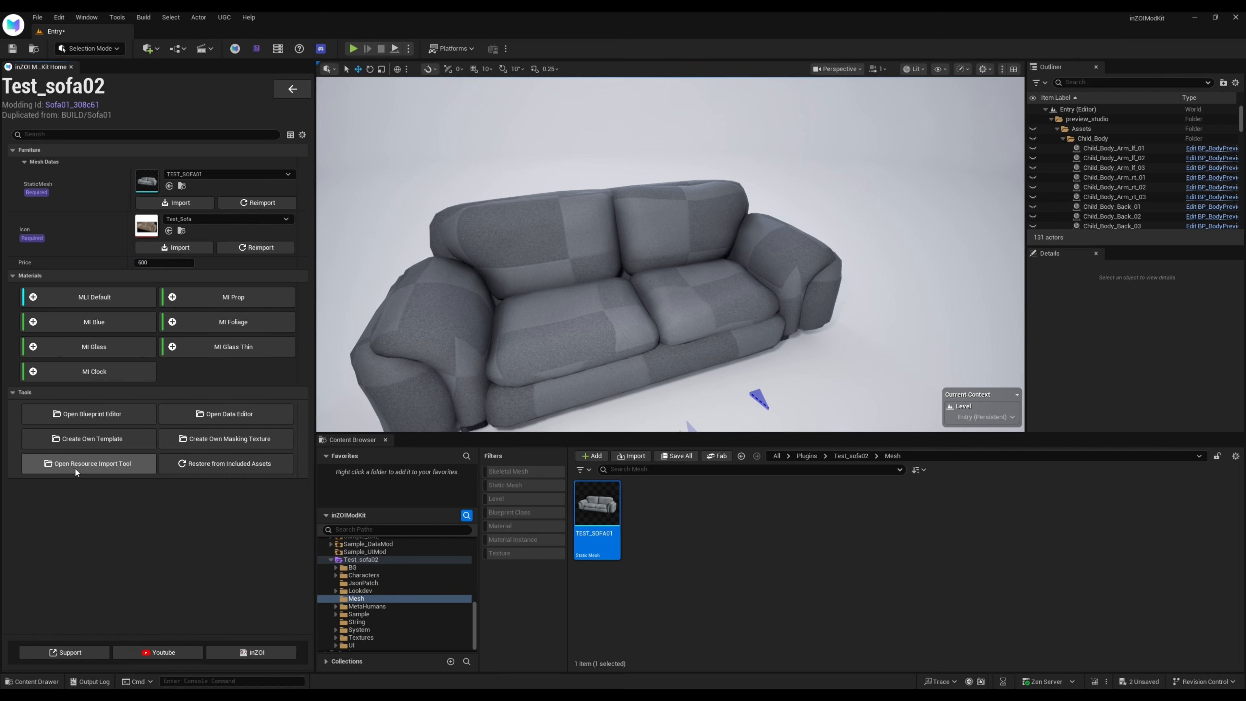
Import the T_HS_FN_SOFA01_ID texture as a Combine texture with the Resource Import Tool
{"action": "left_click", "coordinate": [106, 464]}
{"action": "left_click_drag", "start_coordinate": [584, 178], "coordinate": [420, 119]}
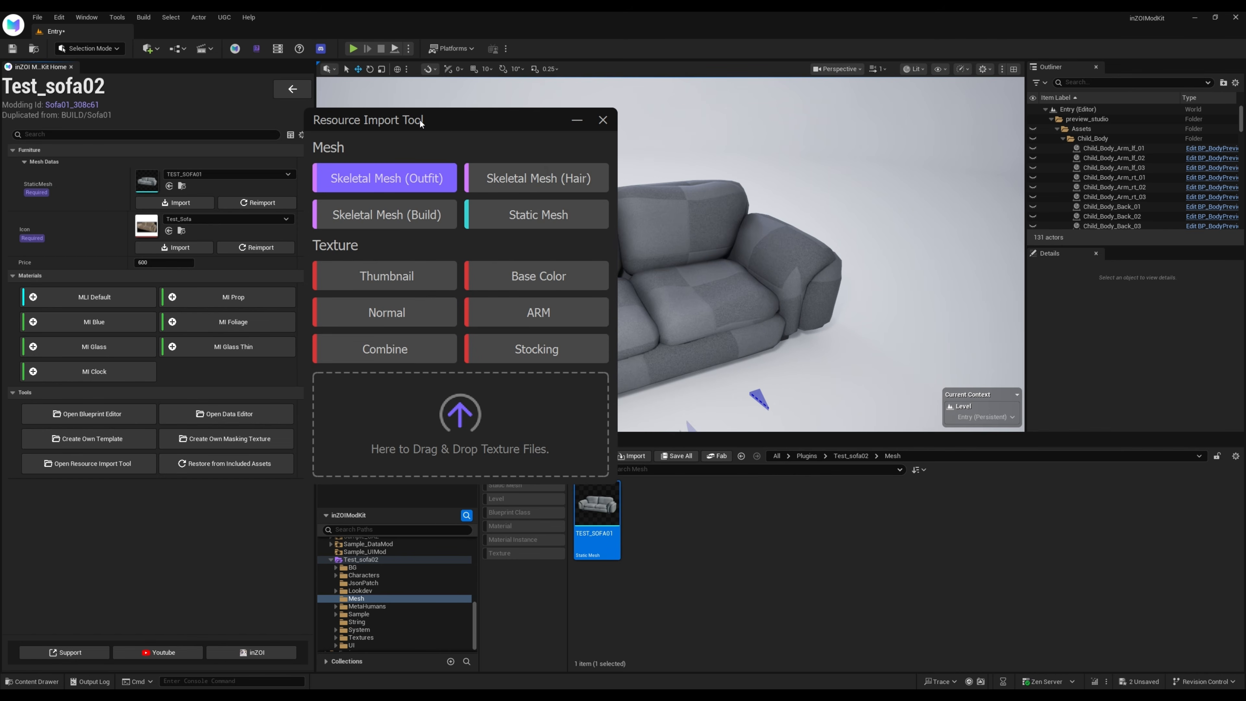
{"action": "left_click", "coordinate": [386, 350]}
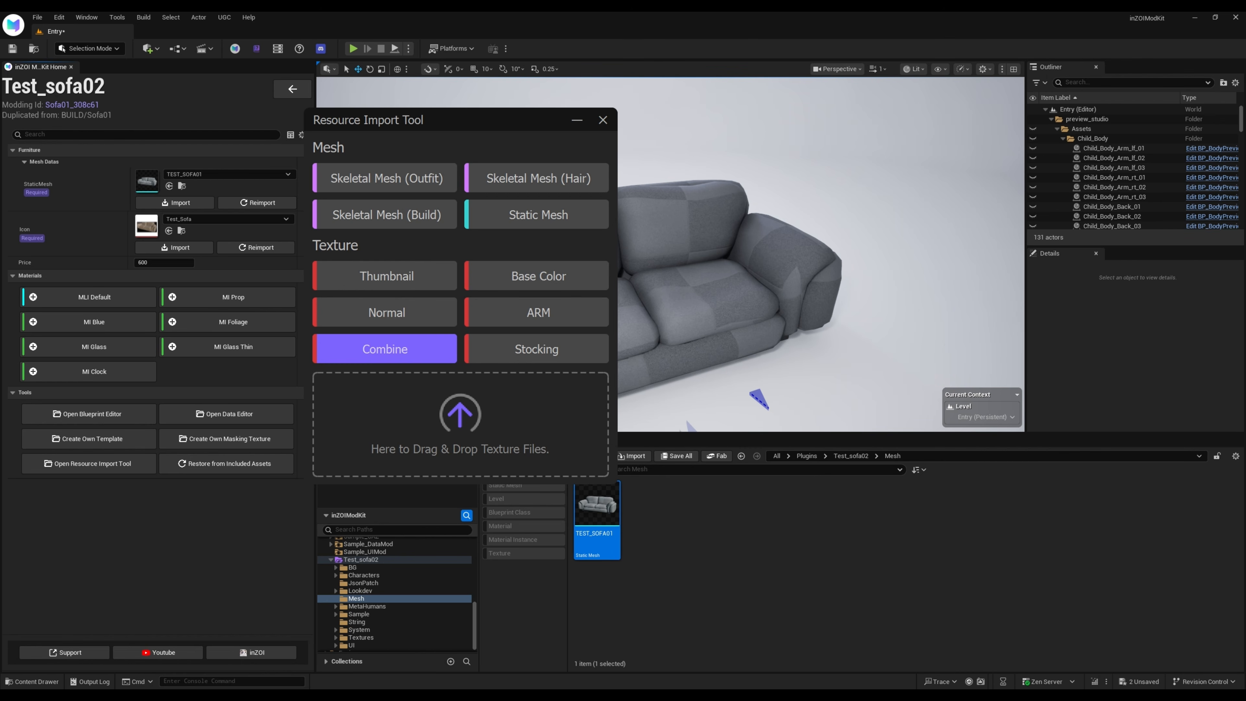
{"action": "left_click_drag", "start_coordinate": [493, 414], "coordinate": [527, 435]}
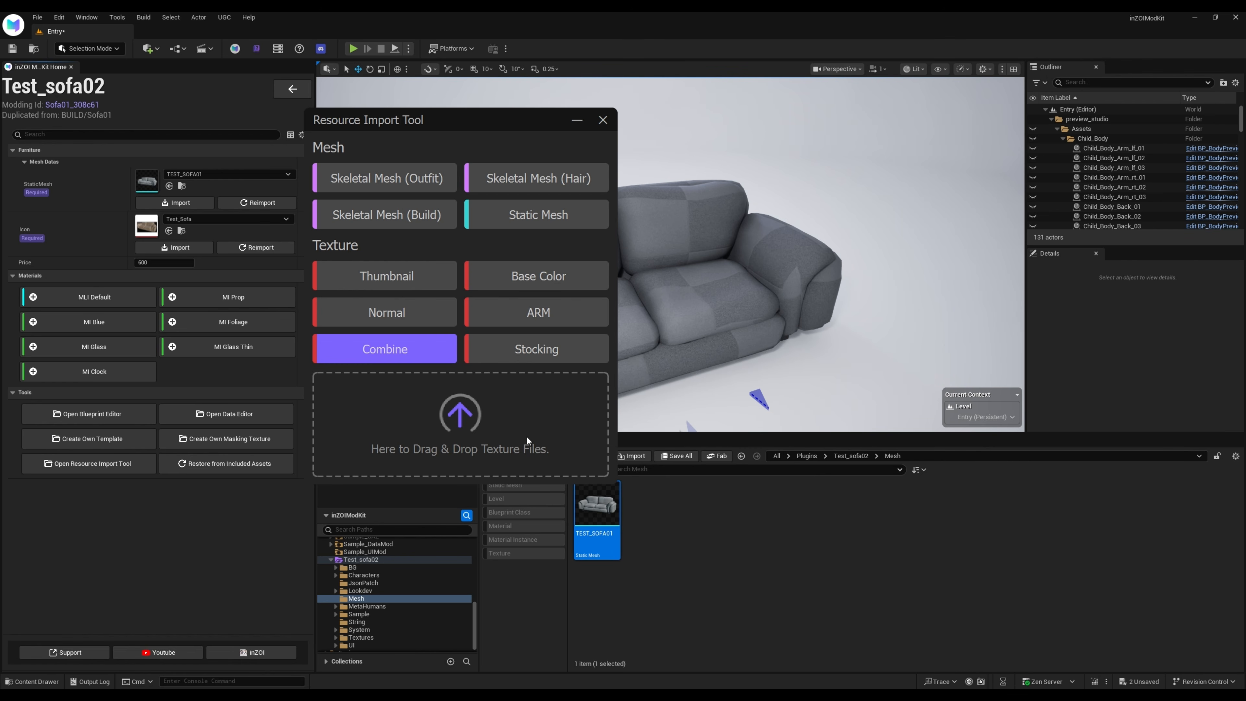
Import T_HS_FN_SOFA01_NM as a Normal texture, close the import tool and show the mod's Textures folder
{"action": "left_click", "coordinate": [392, 318]}
{"action": "left_click", "coordinate": [392, 317]}
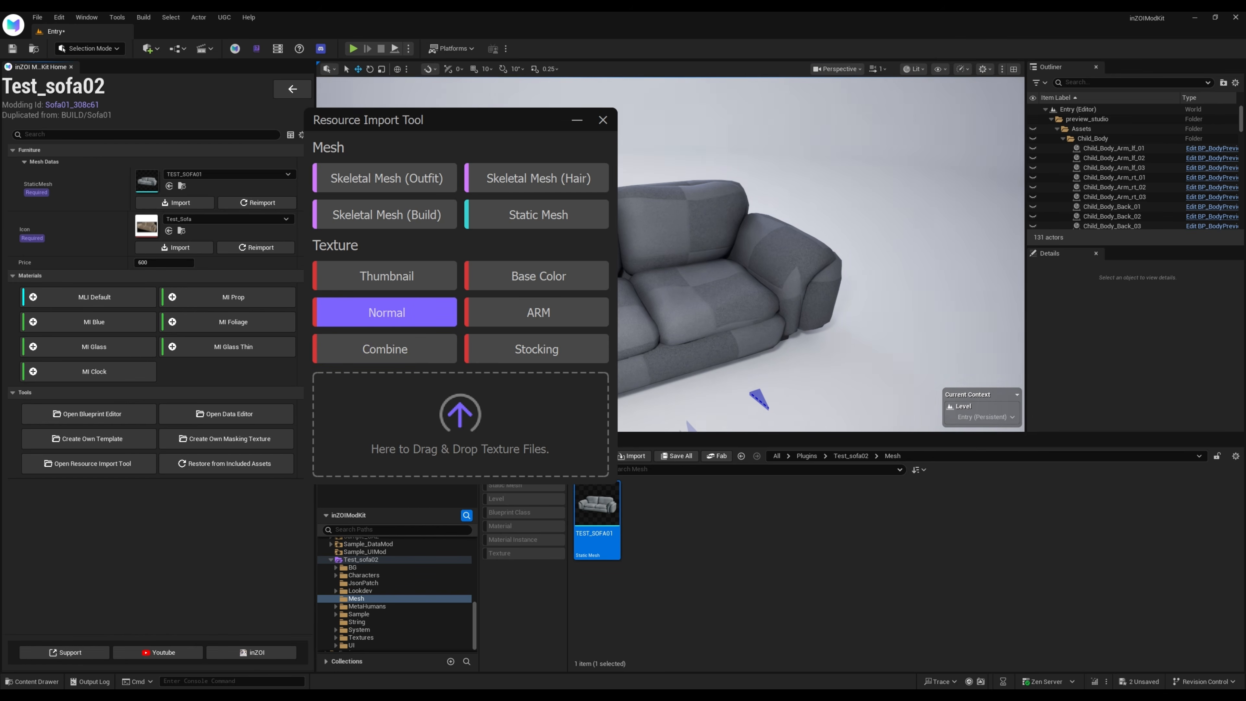
{"action": "left_click_drag", "start_coordinate": [495, 450], "coordinate": [505, 441]}
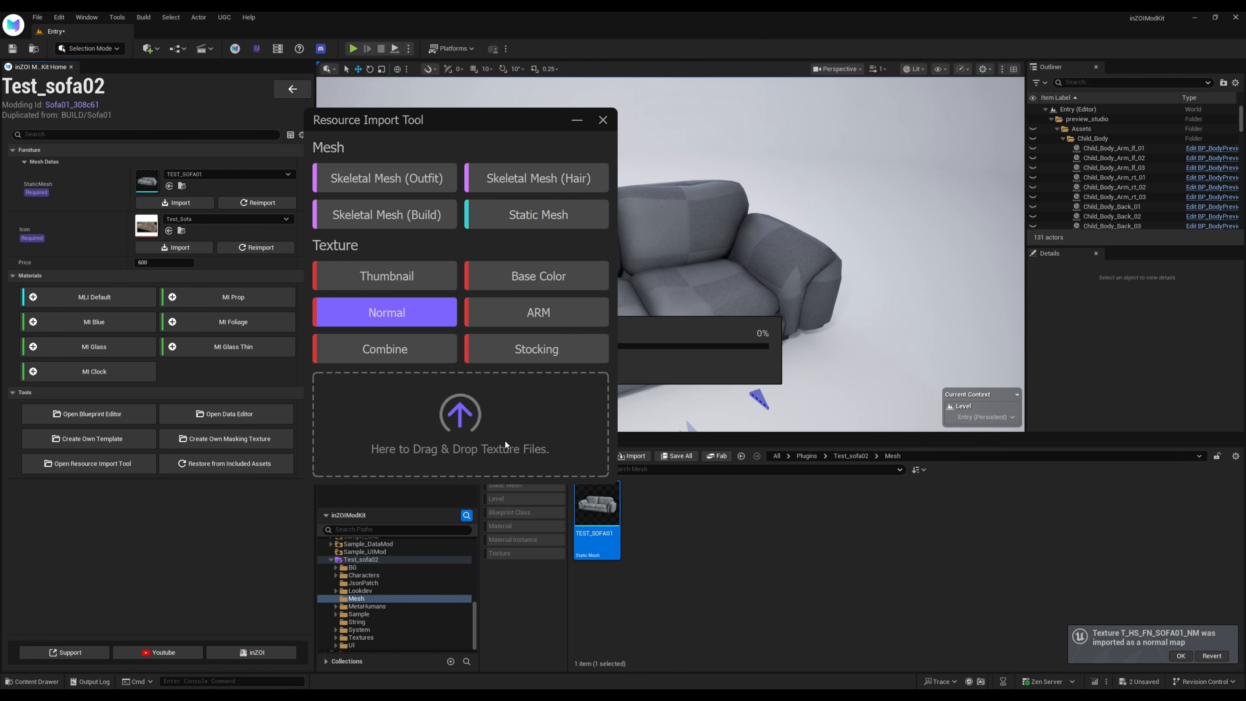
{"action": "left_click", "coordinate": [604, 121]}
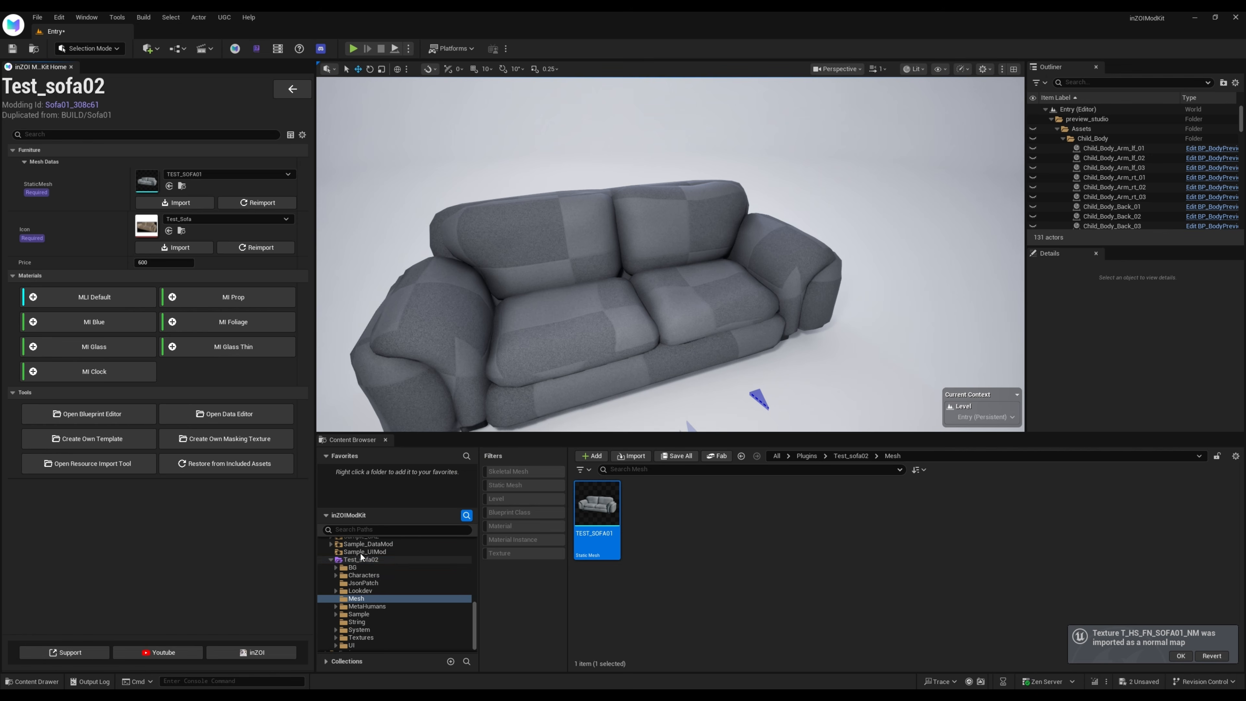
{"action": "scroll", "coordinate": [369, 648], "scroll_direction": "down", "scroll_amount": 1}
{"action": "left_click", "coordinate": [362, 632]}
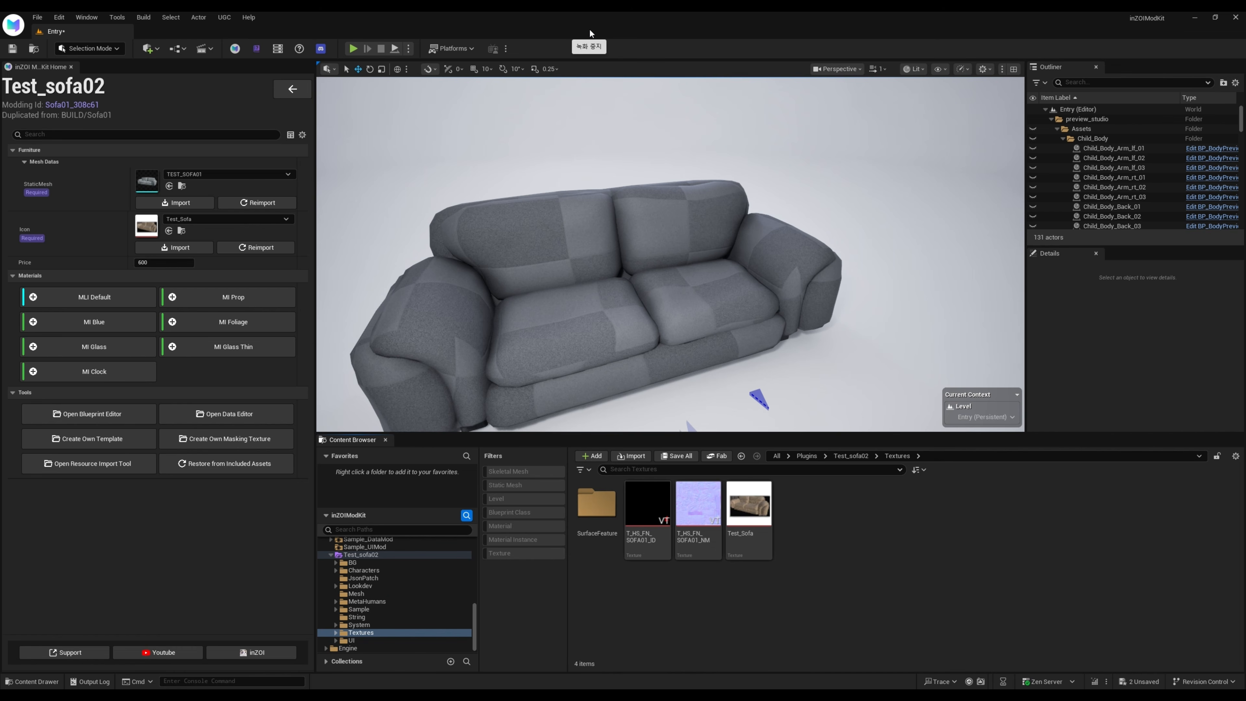
Create an MI Blue material instance named MI_Test_Sofa02 for the sofa
{"action": "left_click", "coordinate": [93, 322]}
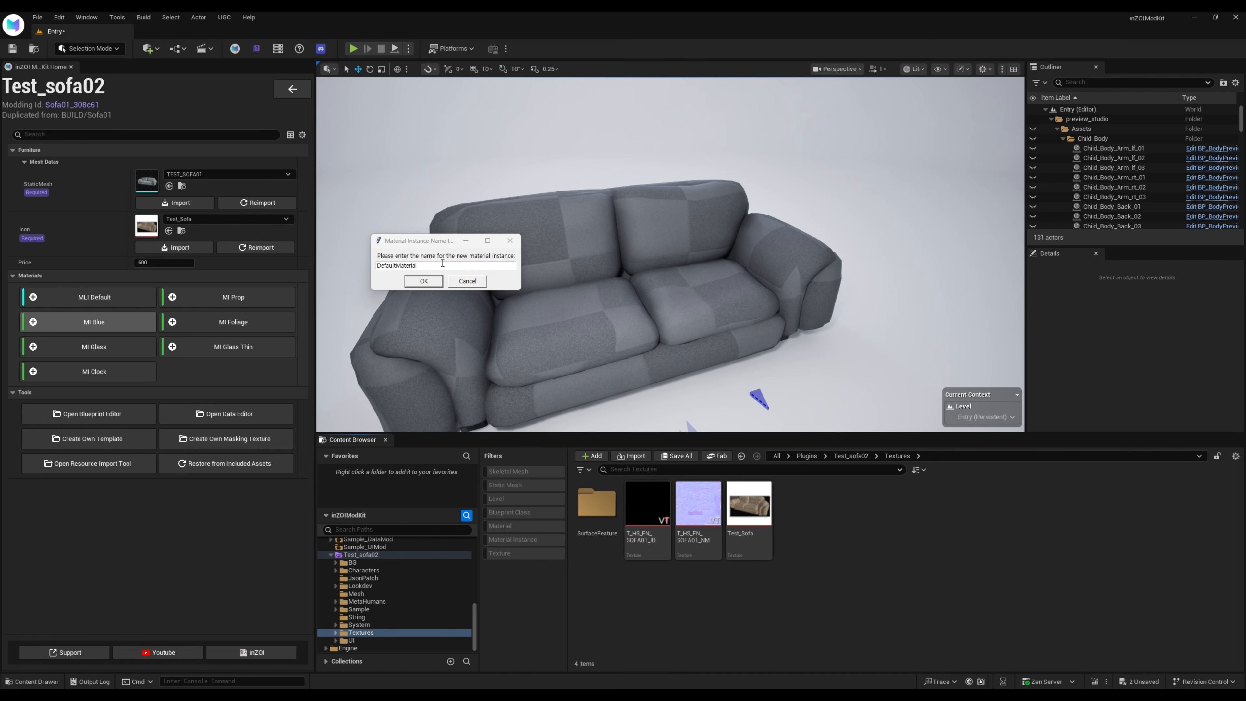
{"action": "left_click_drag", "start_coordinate": [442, 265], "coordinate": [270, 289]}
{"action": "type", "text": "Test_Sofa02"}
{"action": "left_click", "coordinate": [424, 281]}
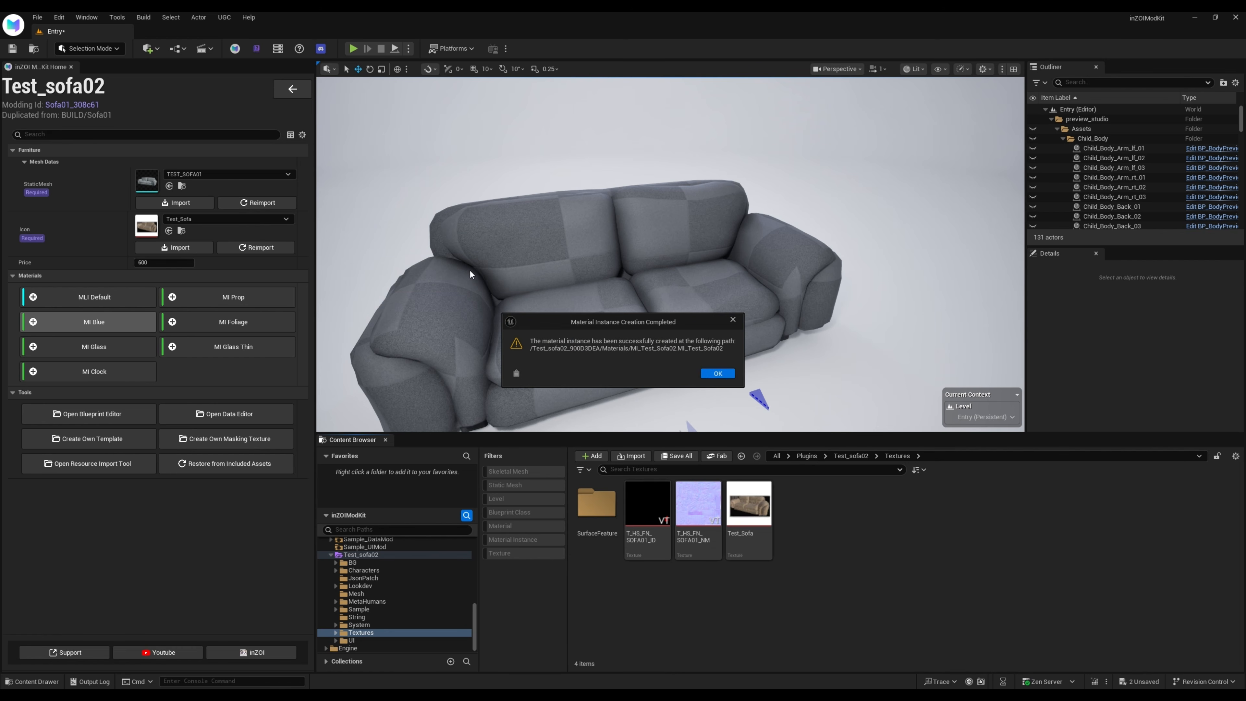
{"action": "left_click", "coordinate": [717, 374]}
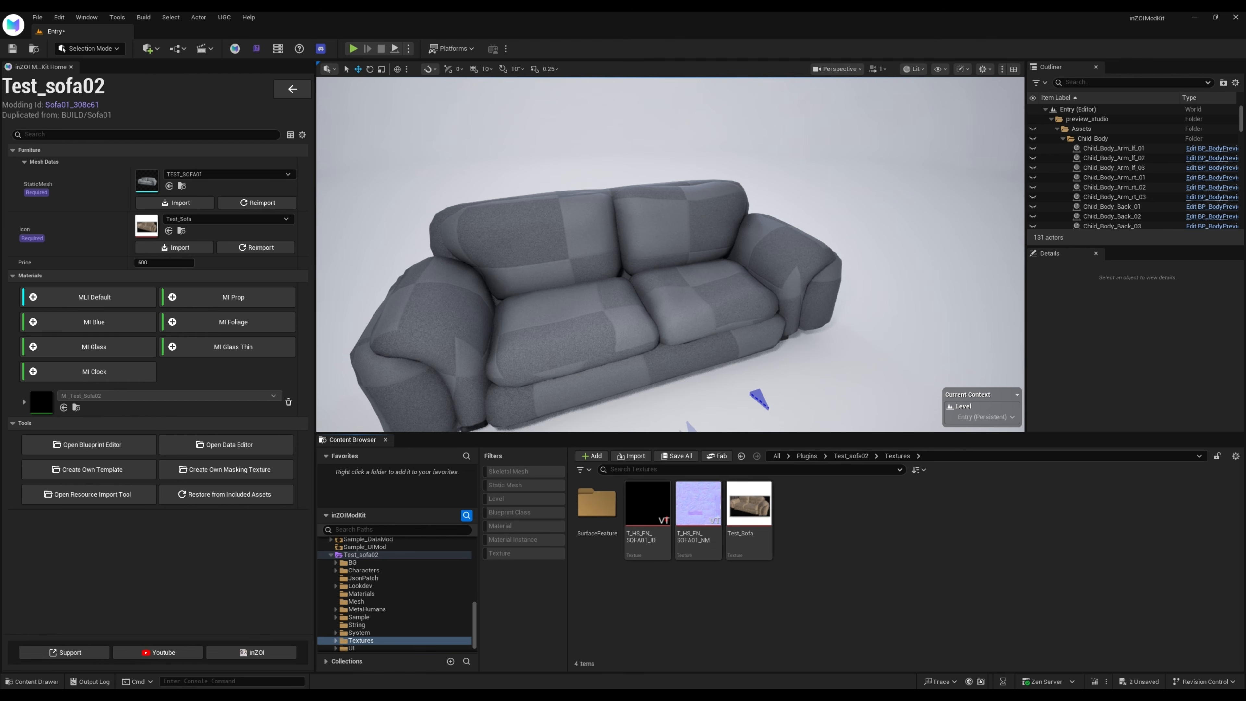
Open the MI_Test_Sofa02 material instance and remove its Blue_Channel and Green_Channel layers
{"action": "left_click", "coordinate": [77, 407]}
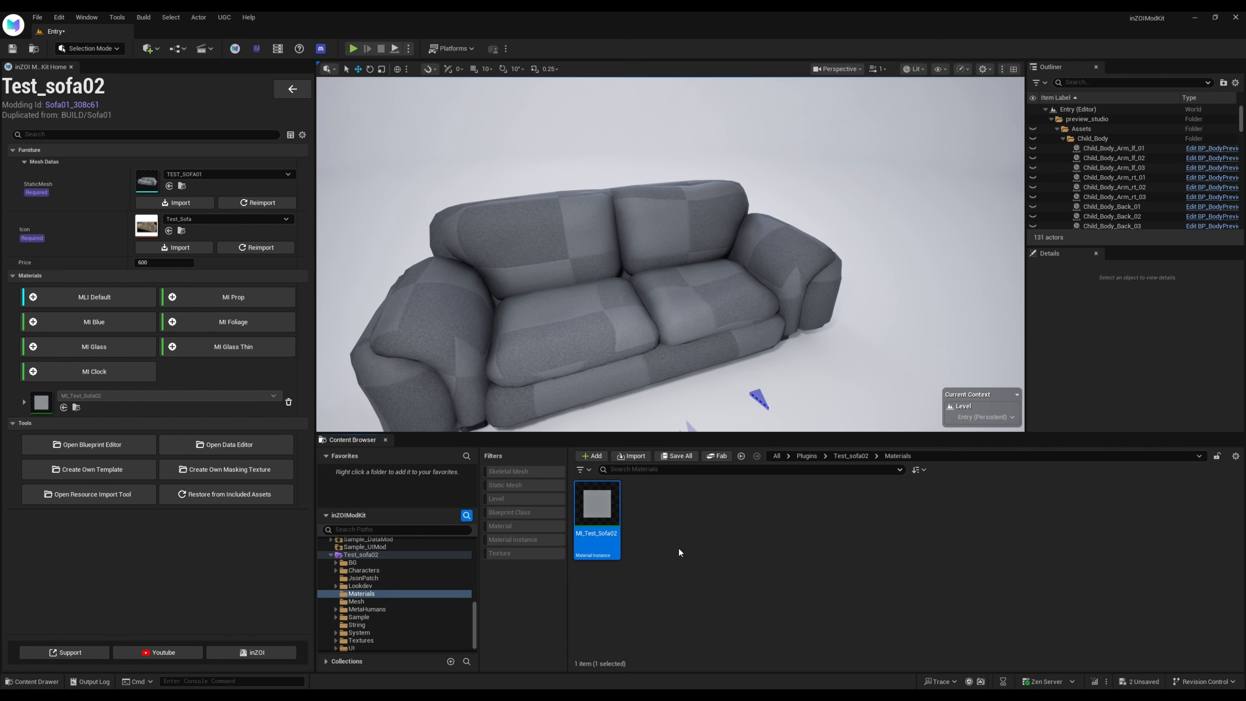
{"action": "double_click", "coordinate": [588, 503]}
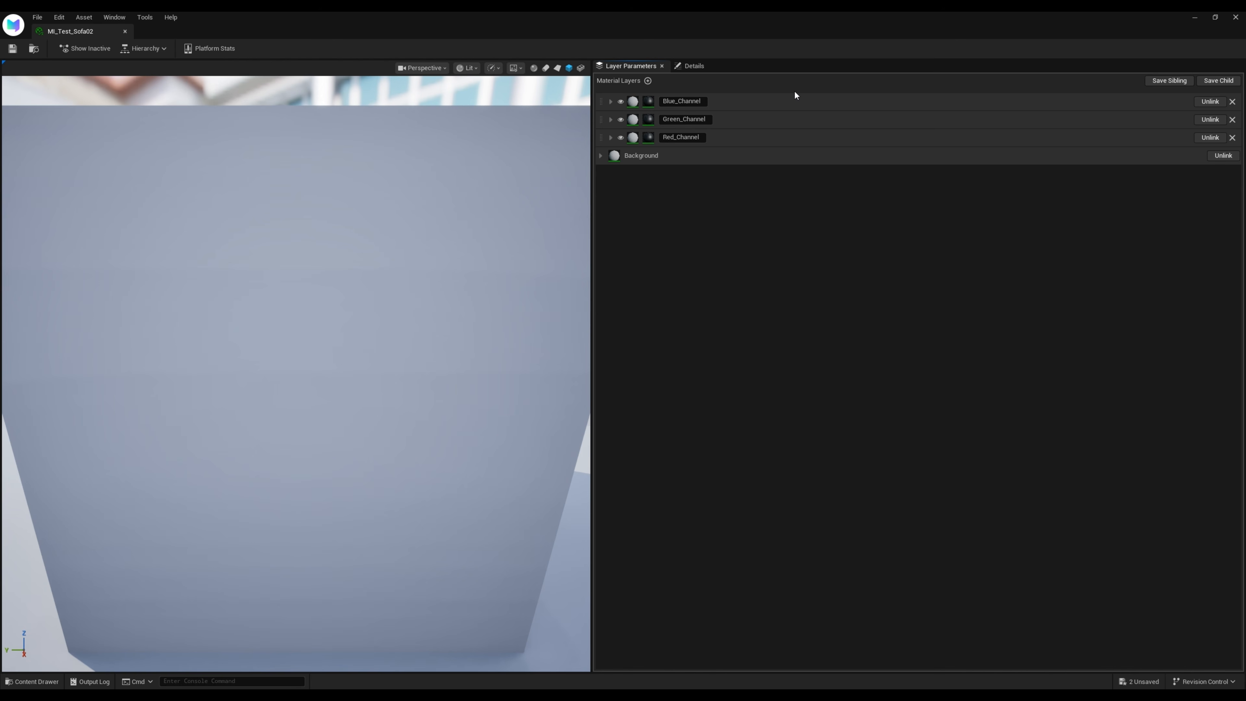
{"action": "left_click", "coordinate": [1232, 101]}
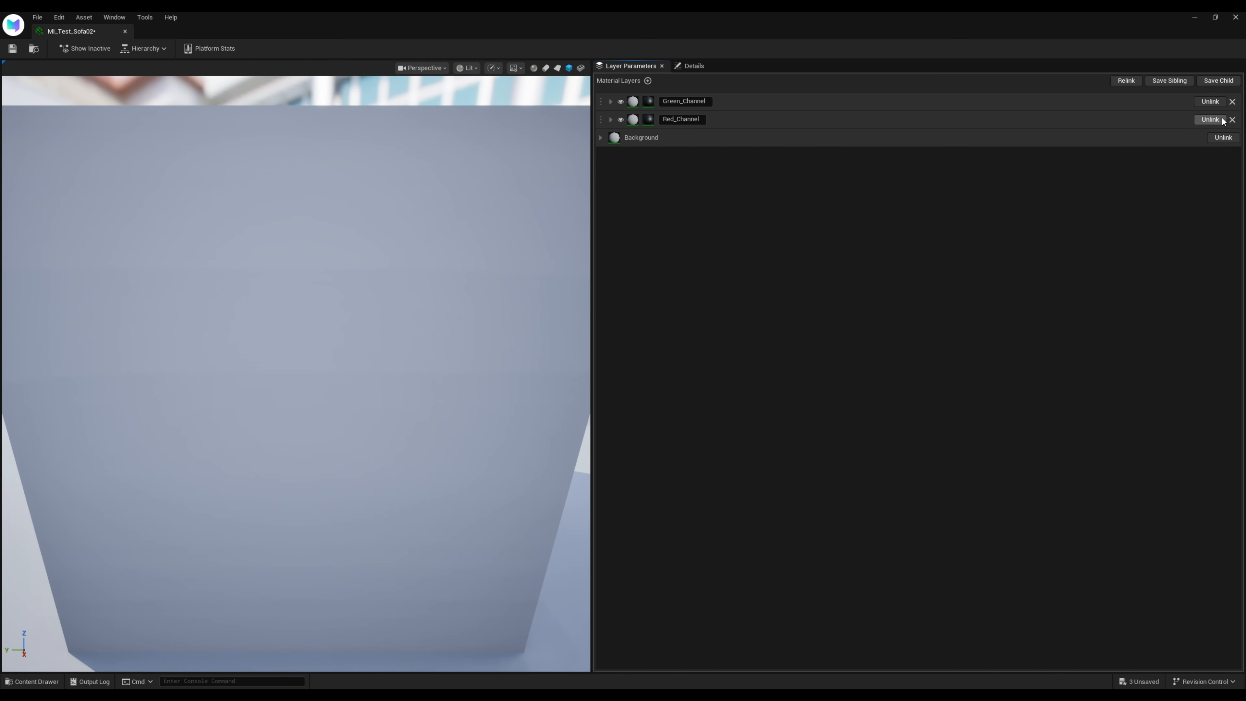
{"action": "left_click", "coordinate": [1232, 101]}
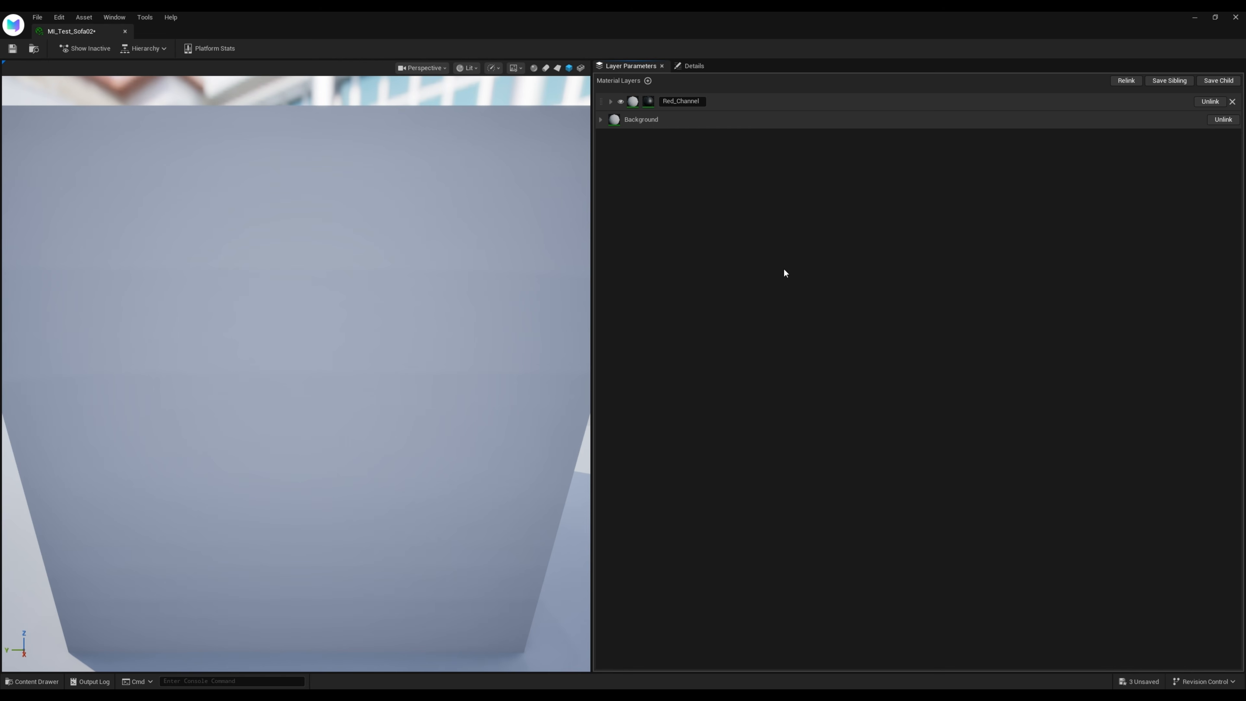
Override the Mask_Texture in the Red_Channel layer's blend asset with the T_HS_FN_SOFA01_ID texture
{"action": "left_click", "coordinate": [610, 101]}
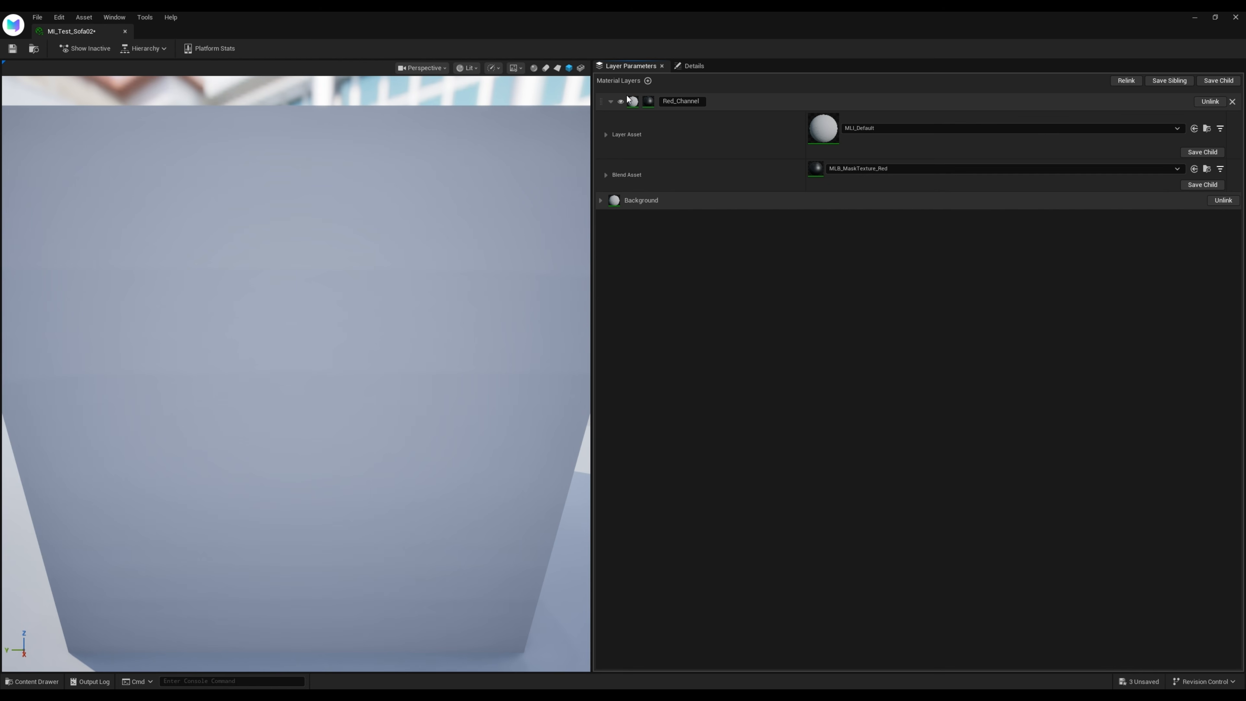
{"action": "left_click", "coordinate": [607, 174]}
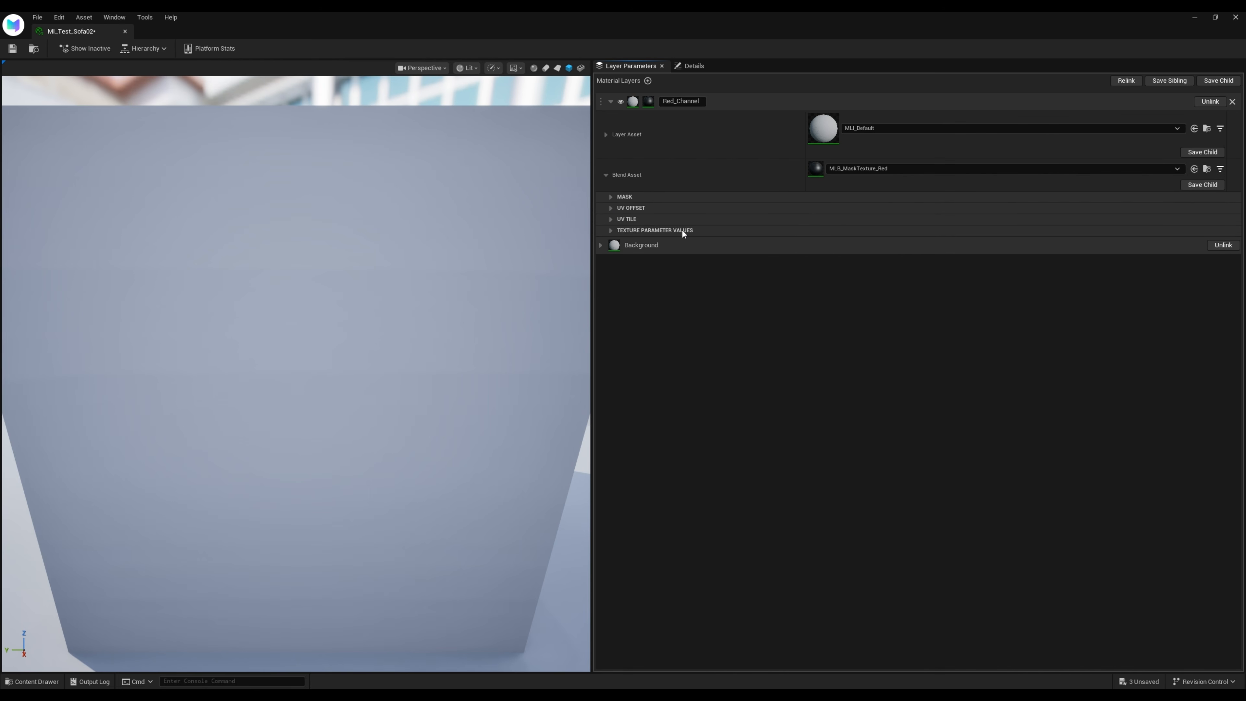
{"action": "left_click", "coordinate": [611, 230]}
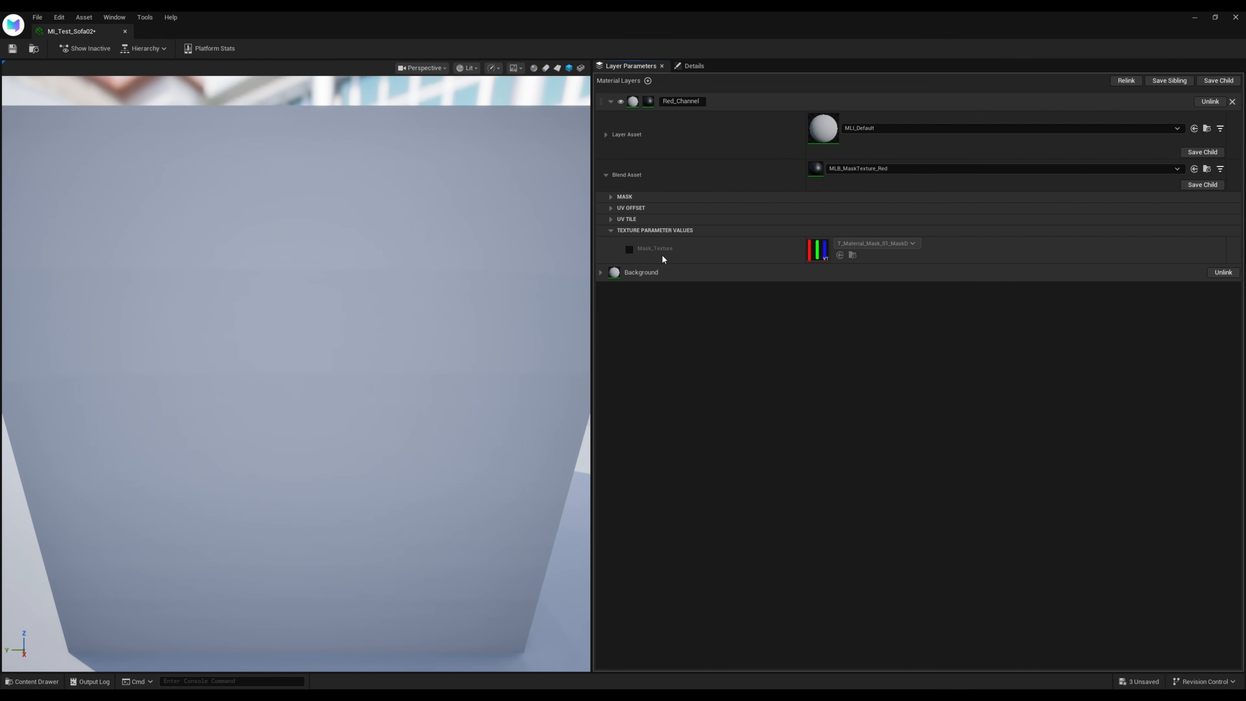
{"action": "left_click", "coordinate": [629, 249]}
{"action": "double_click", "coordinate": [839, 27]}
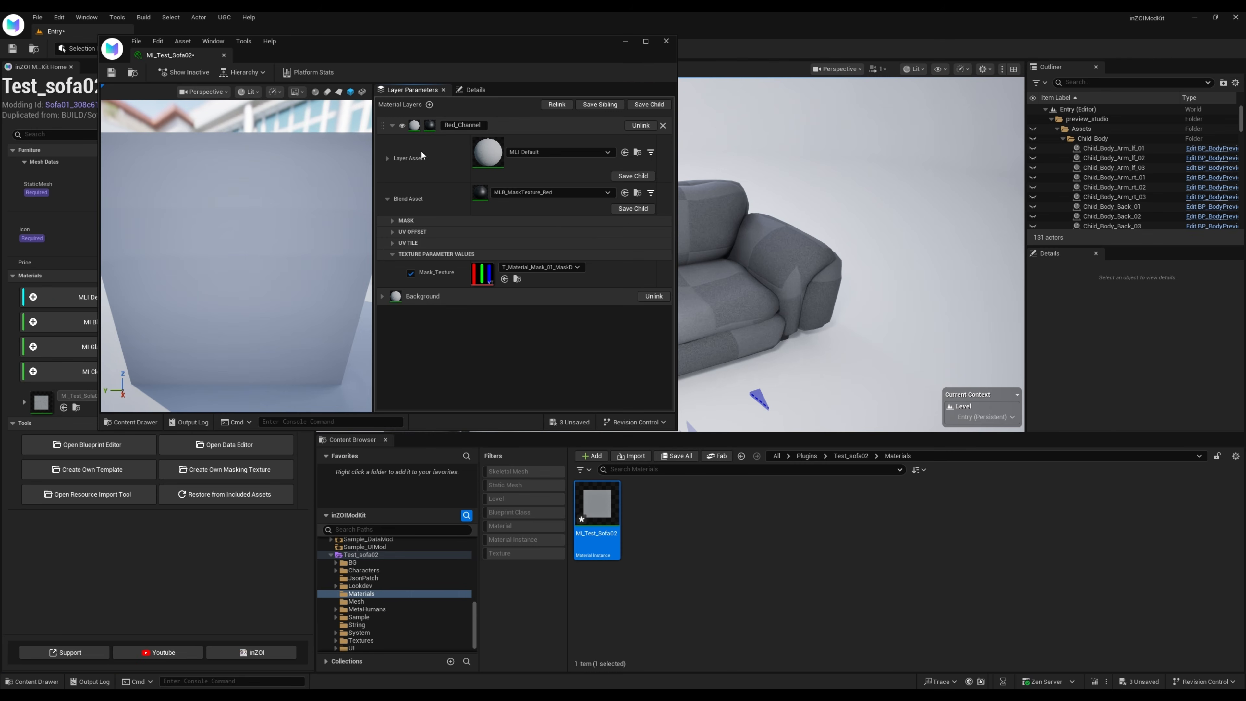
{"action": "left_click", "coordinate": [362, 632]}
{"action": "left_click", "coordinate": [647, 504]}
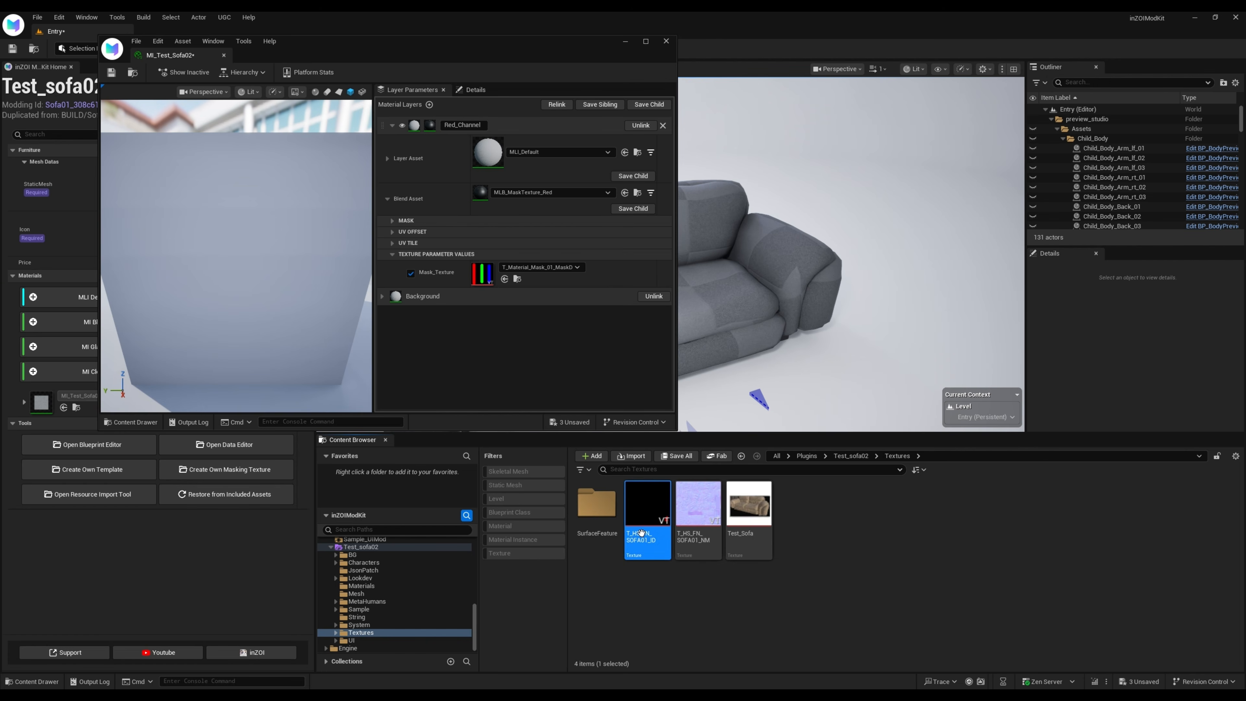
{"action": "left_click", "coordinate": [504, 279]}
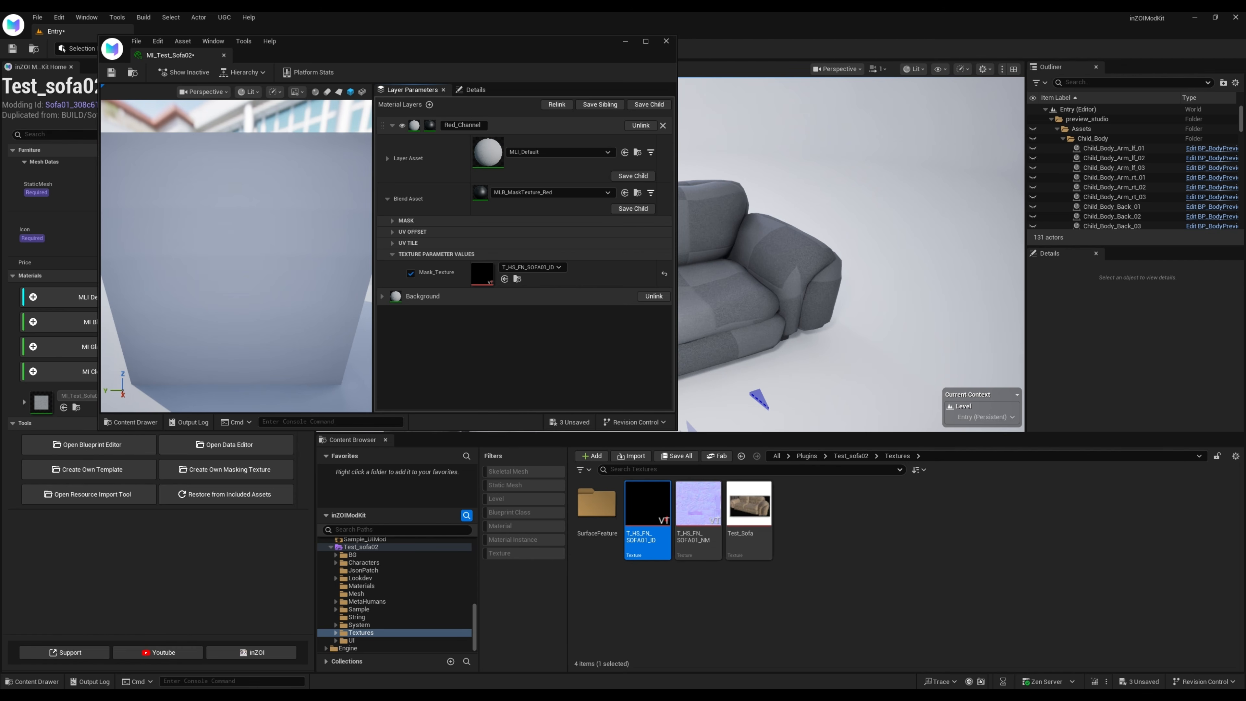
Open the Content/BG/HS/Tile/Fabric folder in the Content Browser
{"action": "left_click_drag", "start_coordinate": [364, 41], "coordinate": [887, 151]}
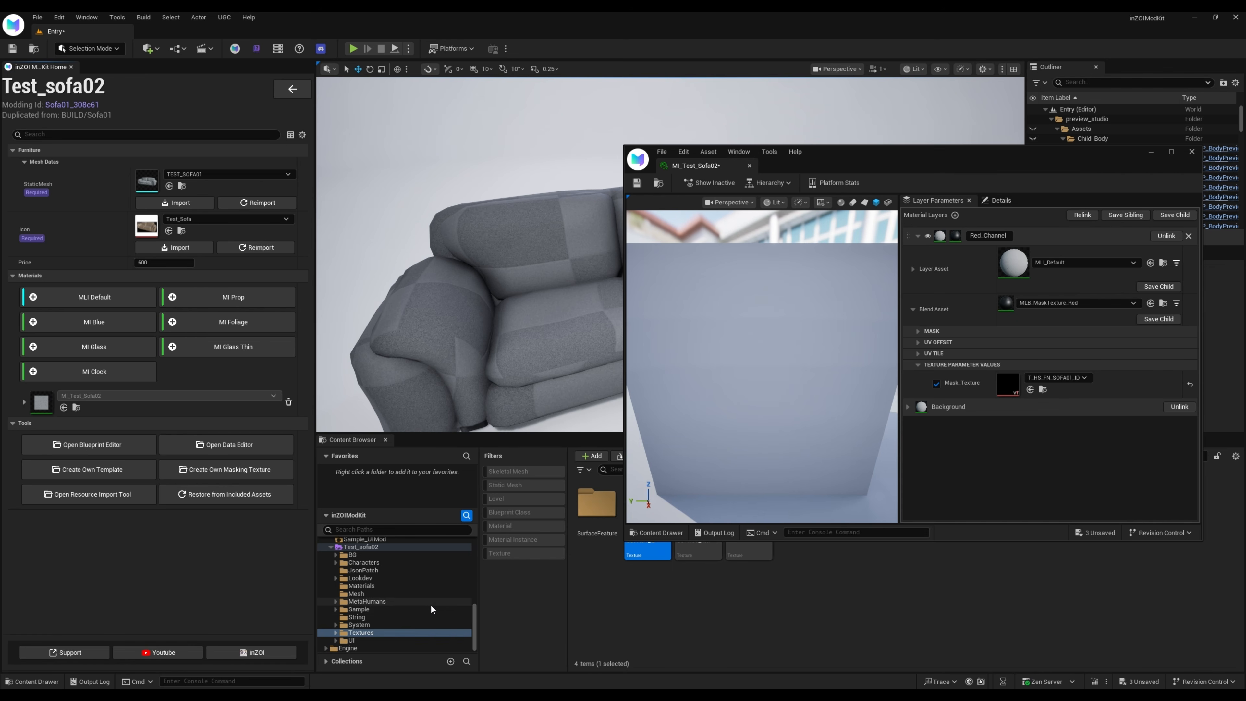
{"action": "scroll", "coordinate": [418, 605], "scroll_direction": "up", "scroll_amount": 3}
{"action": "scroll", "coordinate": [417, 604], "scroll_direction": "up", "scroll_amount": 10}
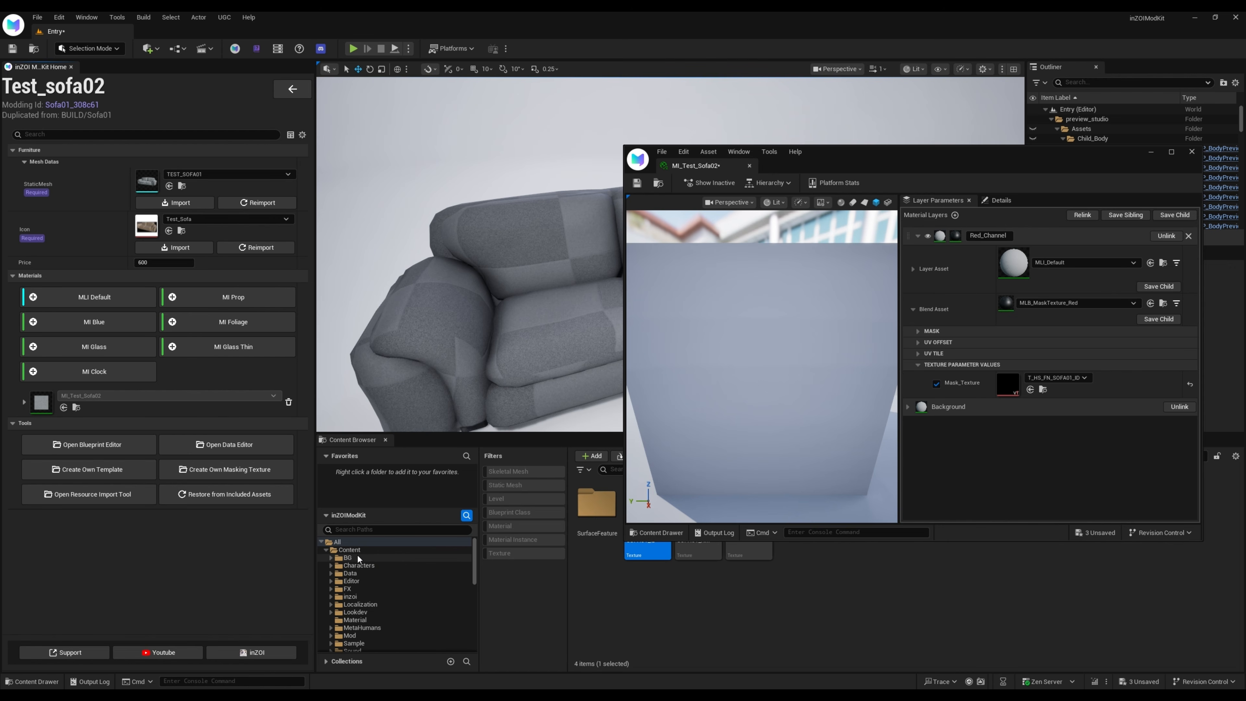
{"action": "left_click", "coordinate": [349, 558]}
{"action": "left_click", "coordinate": [329, 558]}
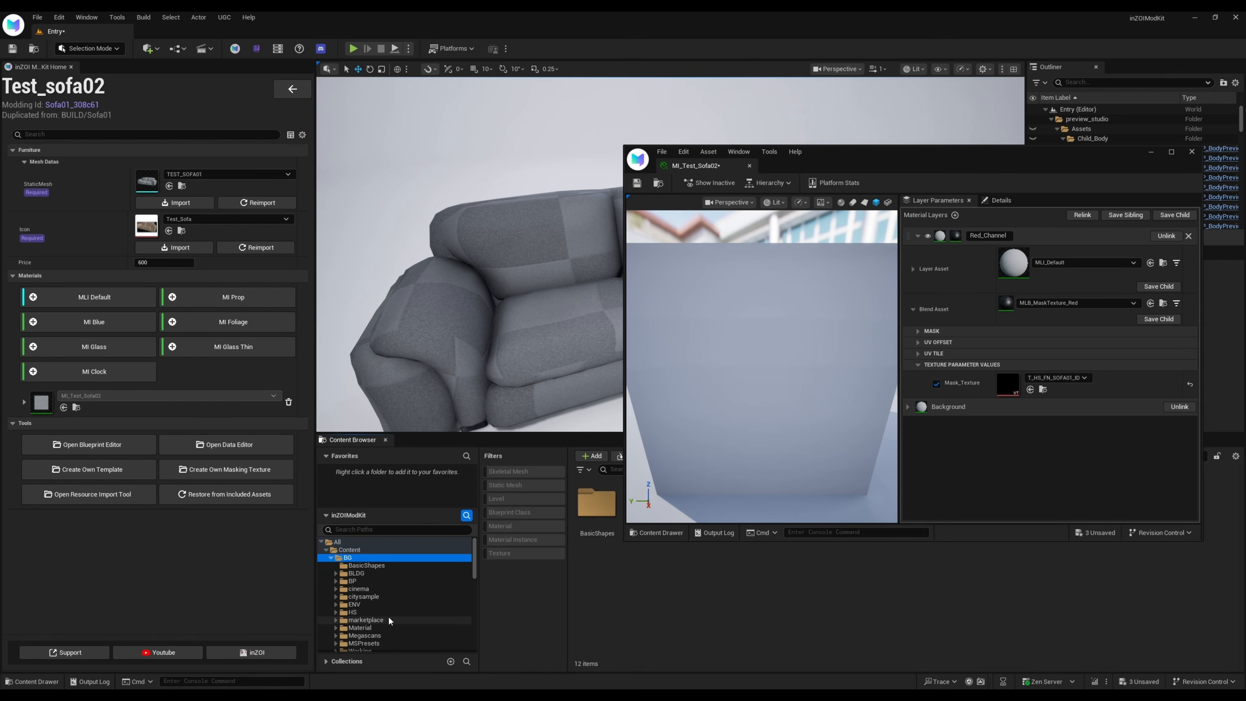
{"action": "scroll", "coordinate": [343, 584], "scroll_direction": "down", "scroll_amount": 1}
{"action": "double_click", "coordinate": [345, 596]}
{"action": "scroll", "coordinate": [345, 599], "scroll_direction": "down", "scroll_amount": 4}
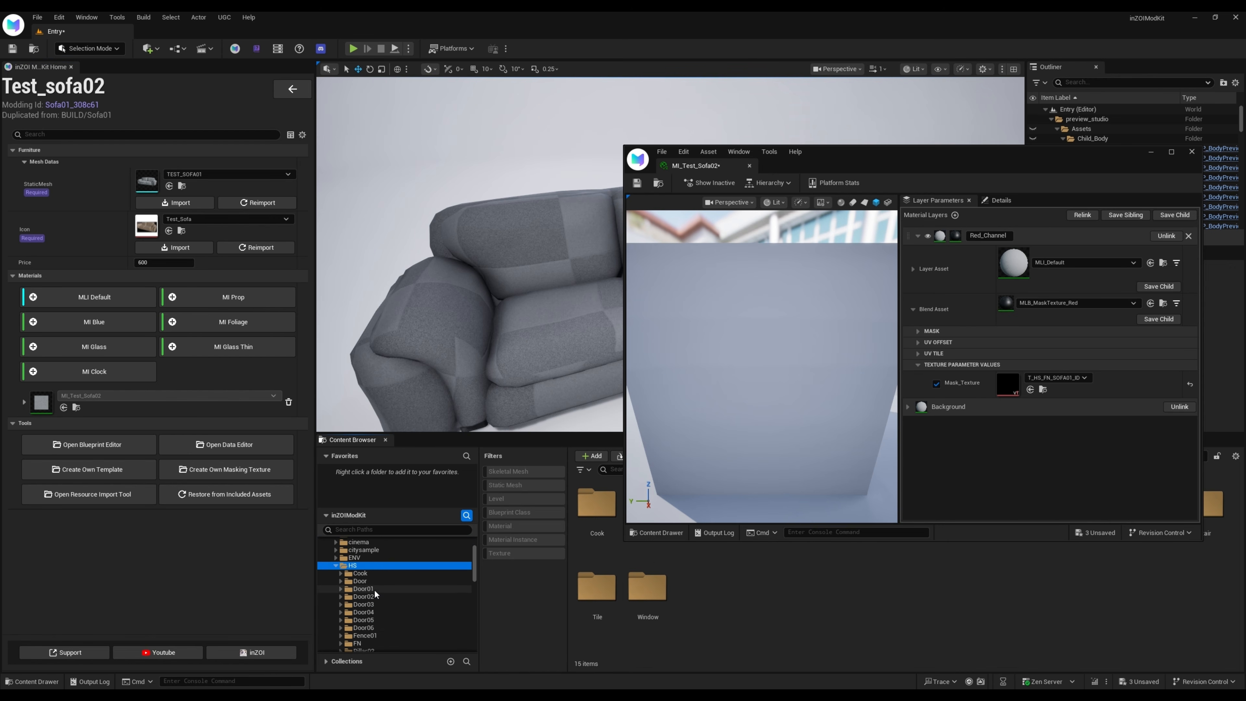
{"action": "left_click", "coordinate": [352, 612]}
{"action": "double_click", "coordinate": [345, 614]}
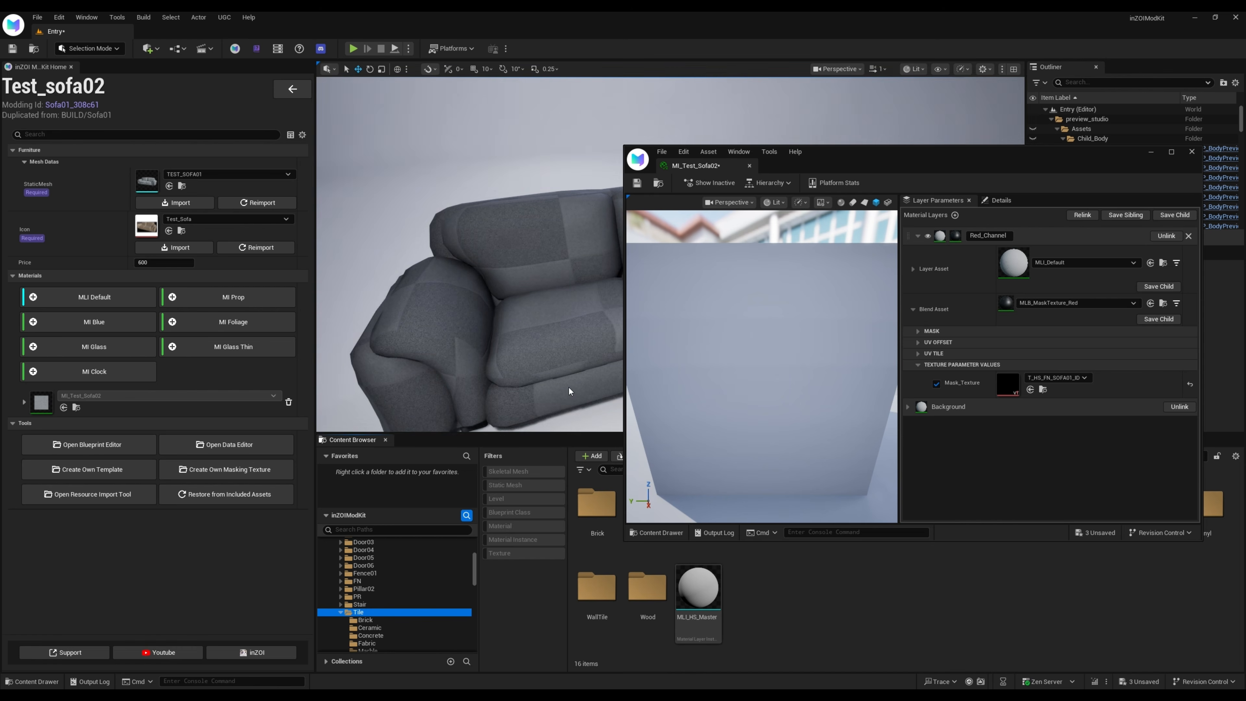
{"action": "scroll", "coordinate": [452, 576], "scroll_direction": "down", "scroll_amount": 3}
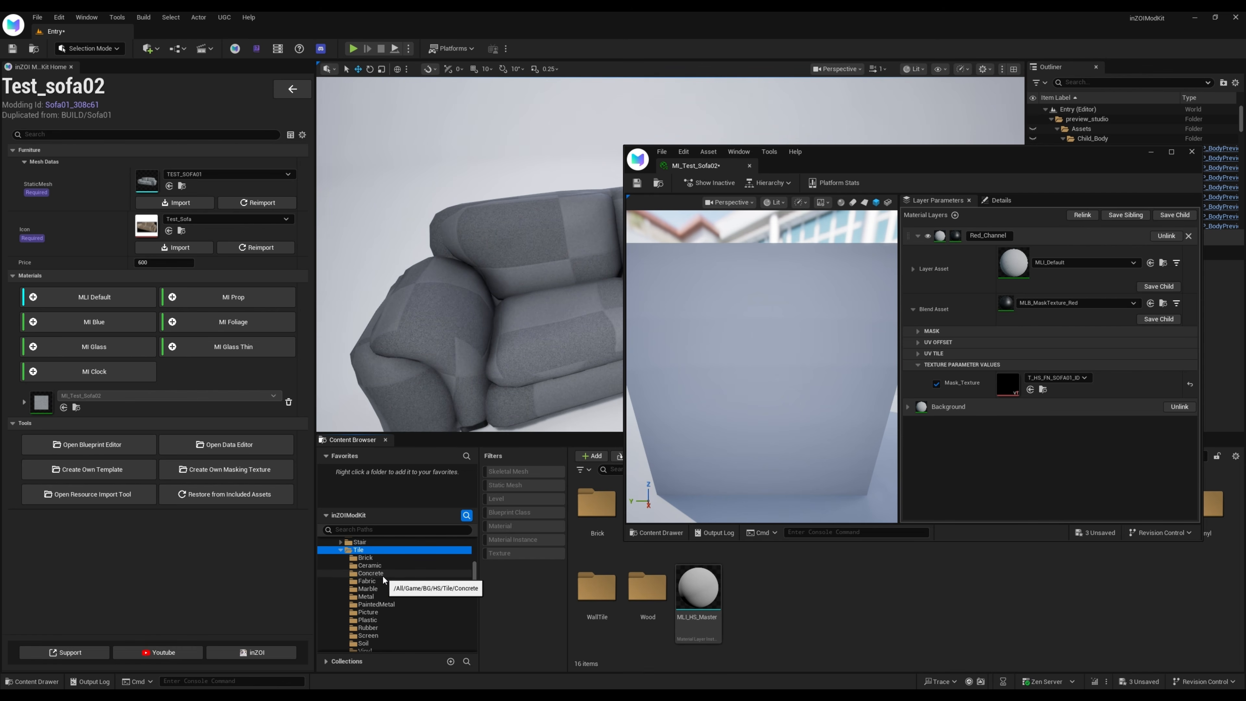
{"action": "left_click_drag", "start_coordinate": [918, 154], "coordinate": [895, 103]}
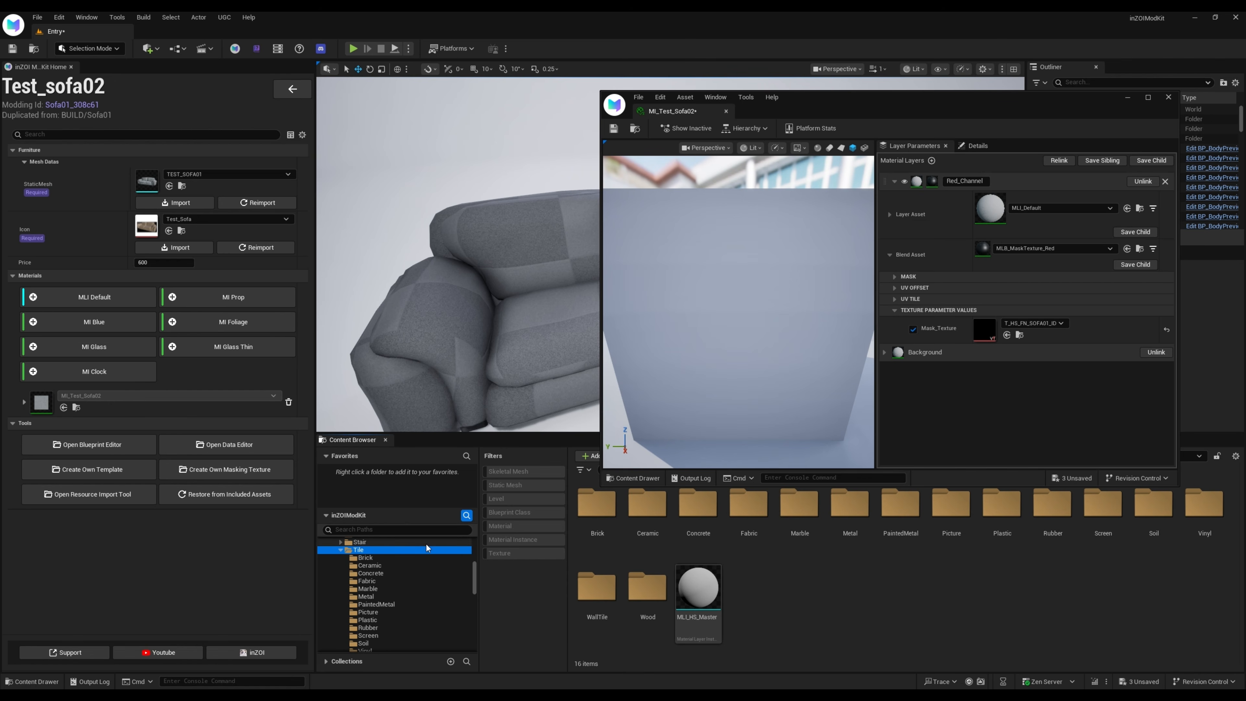
{"action": "left_click", "coordinate": [375, 581]}
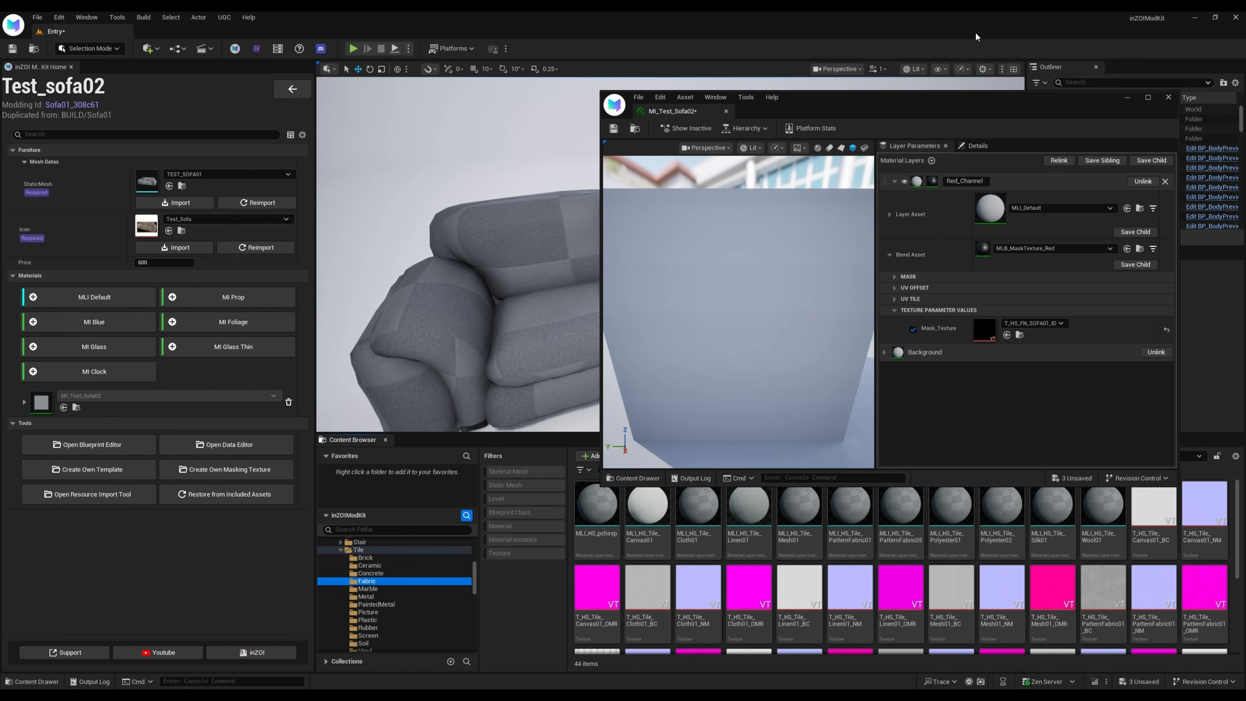
Assign the MLI_HS_Tile_Canvas01 fabric material as the layer asset of the Background layer
{"action": "left_click_drag", "start_coordinate": [931, 97], "coordinate": [375, 57]}
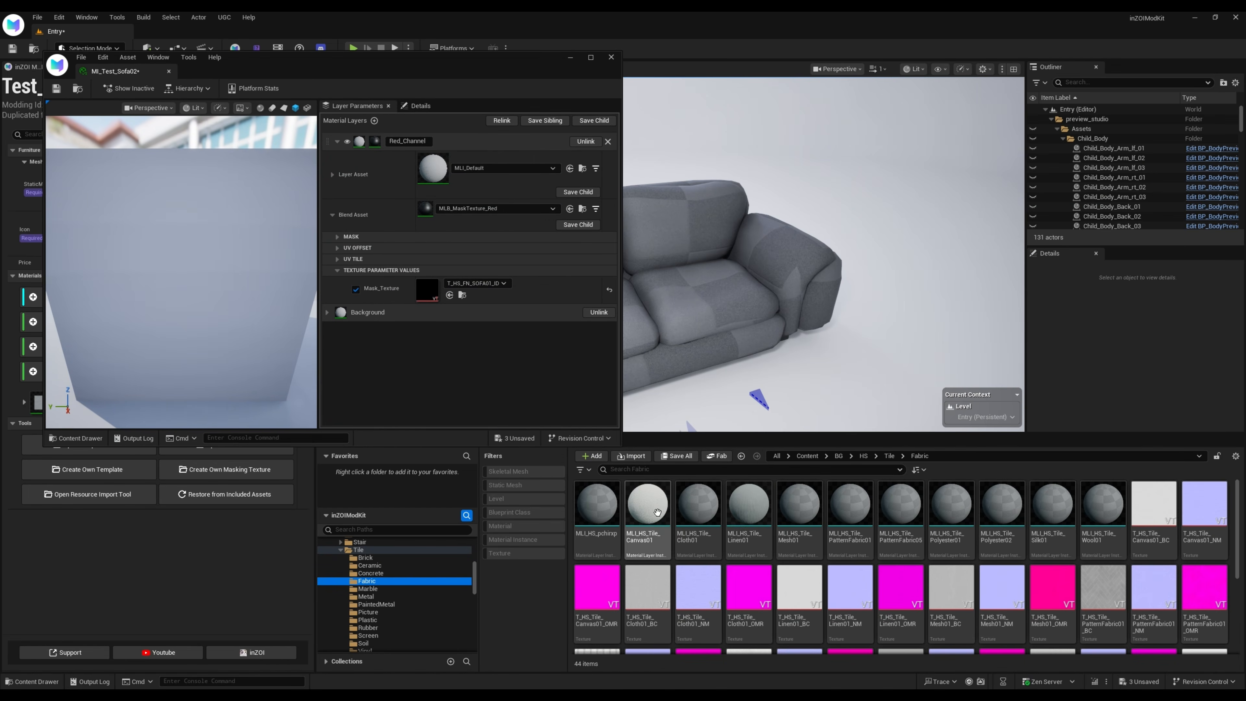
{"action": "left_click", "coordinate": [644, 500]}
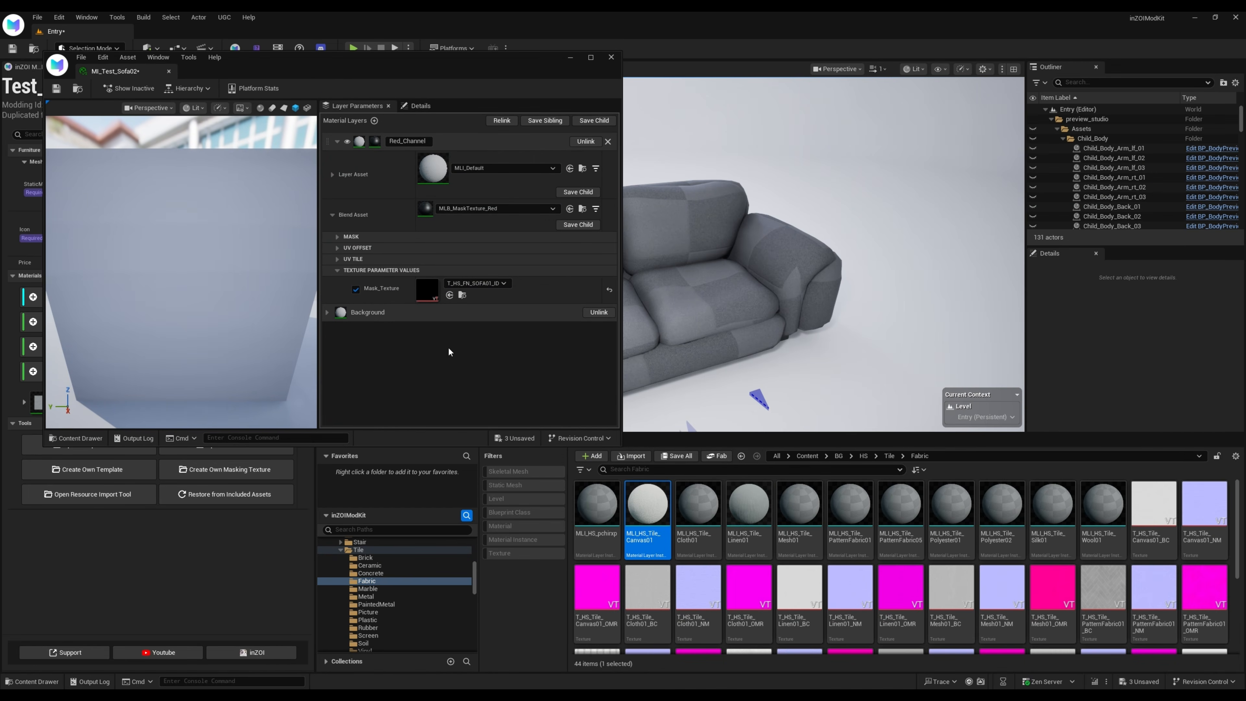
{"action": "left_click", "coordinate": [327, 313]}
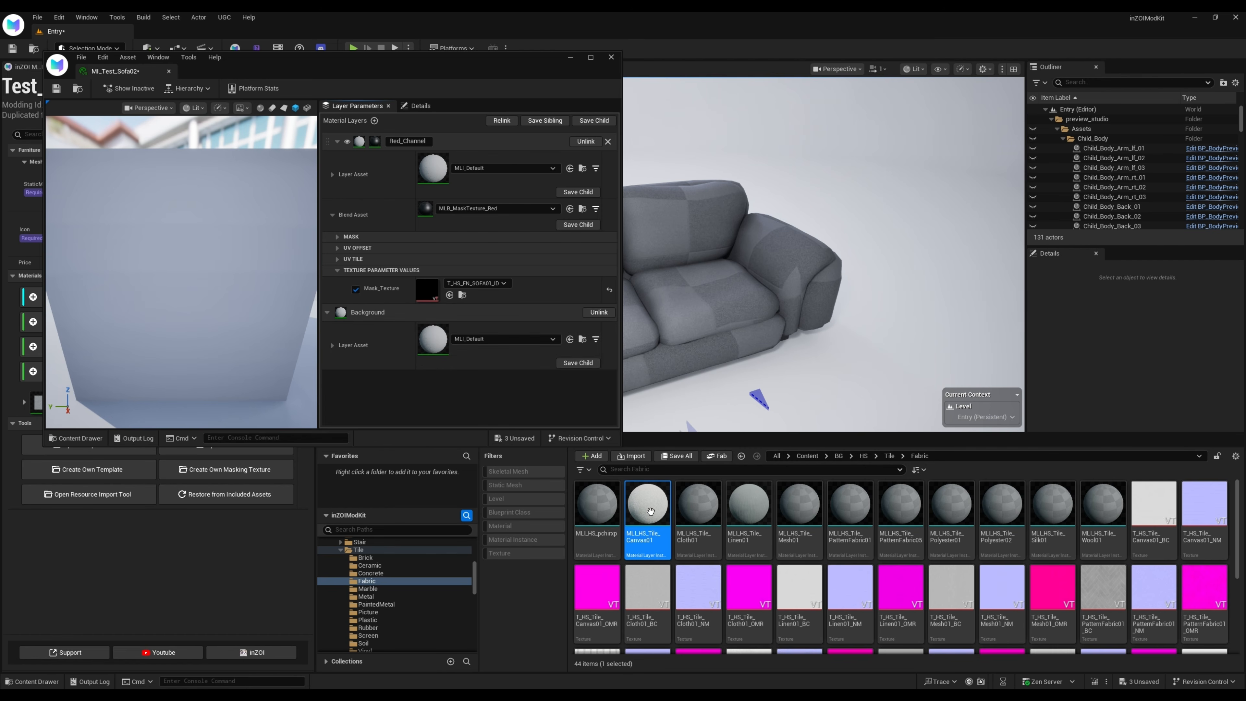
{"action": "left_click", "coordinate": [570, 340]}
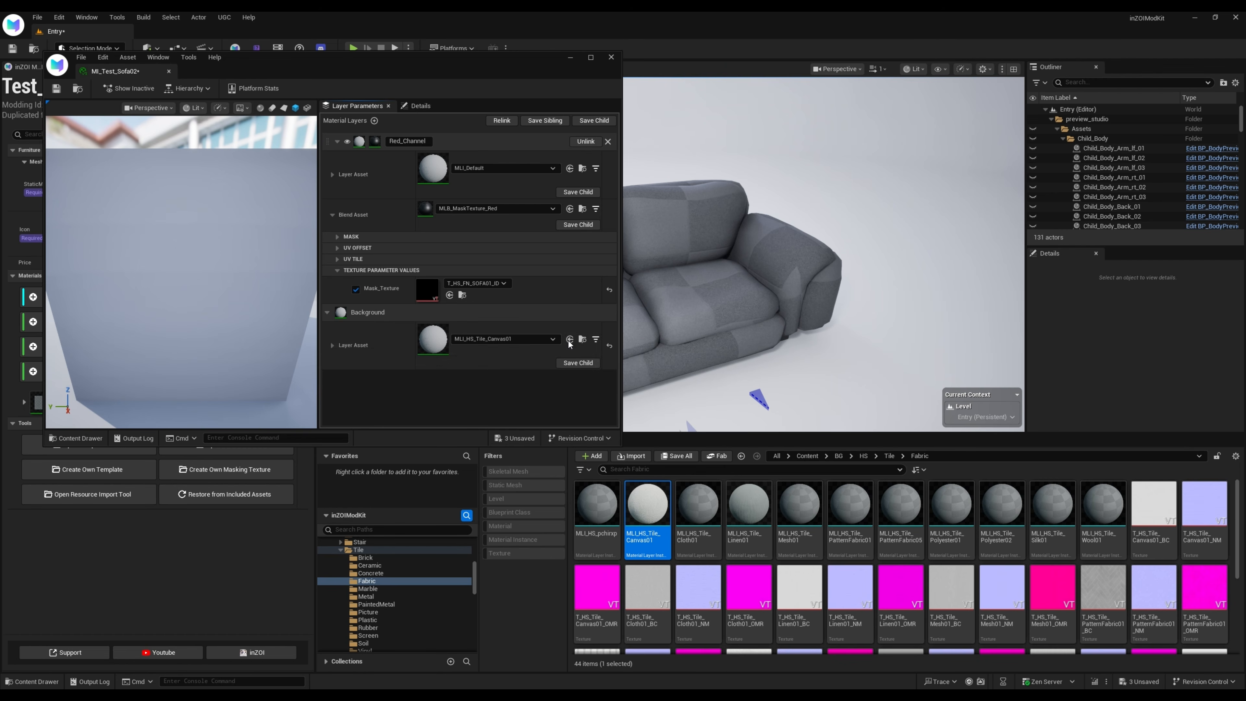
Examine the canvas weave and the masked patches up close on the material preview
{"action": "left_click_drag", "start_coordinate": [425, 75], "coordinate": [539, 81]}
{"action": "scroll", "coordinate": [320, 325], "scroll_direction": "up", "scroll_amount": 3}
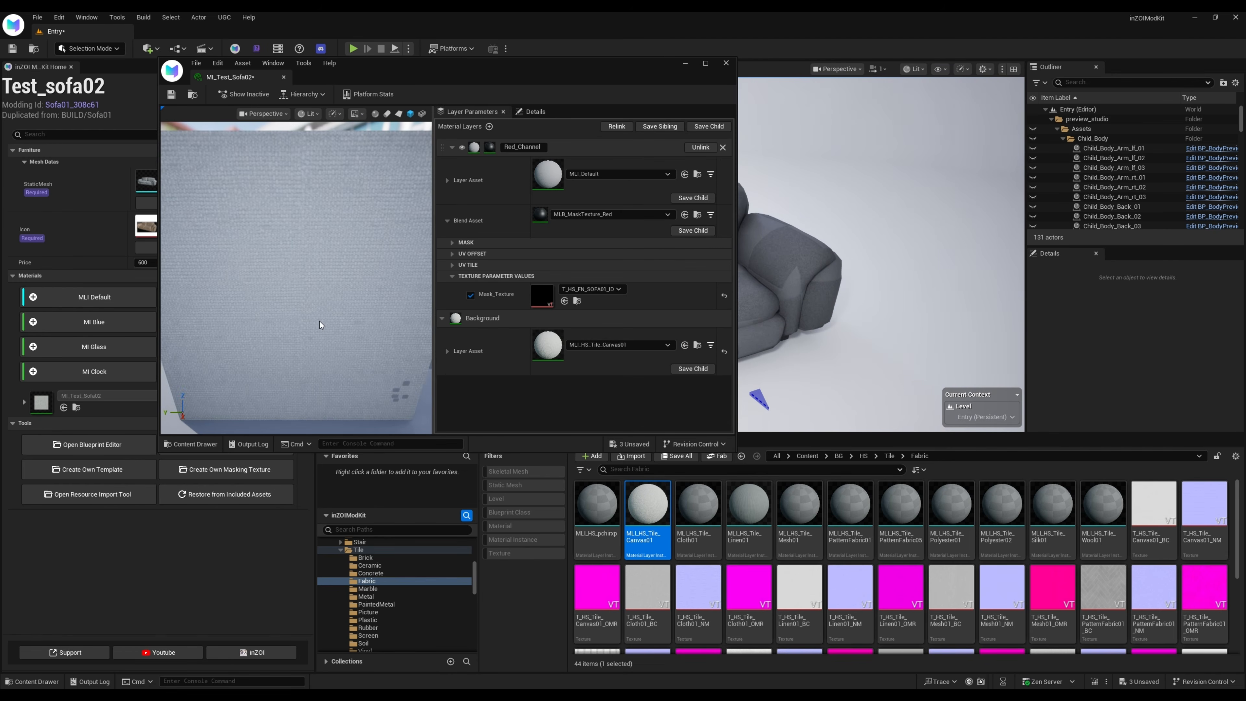
{"action": "left_click_drag", "start_coordinate": [320, 326], "coordinate": [360, 365]}
{"action": "scroll", "coordinate": [360, 365], "scroll_direction": "up", "scroll_amount": 3}
{"action": "middle_click_drag", "start_coordinate": [361, 365], "coordinate": [342, 337]}
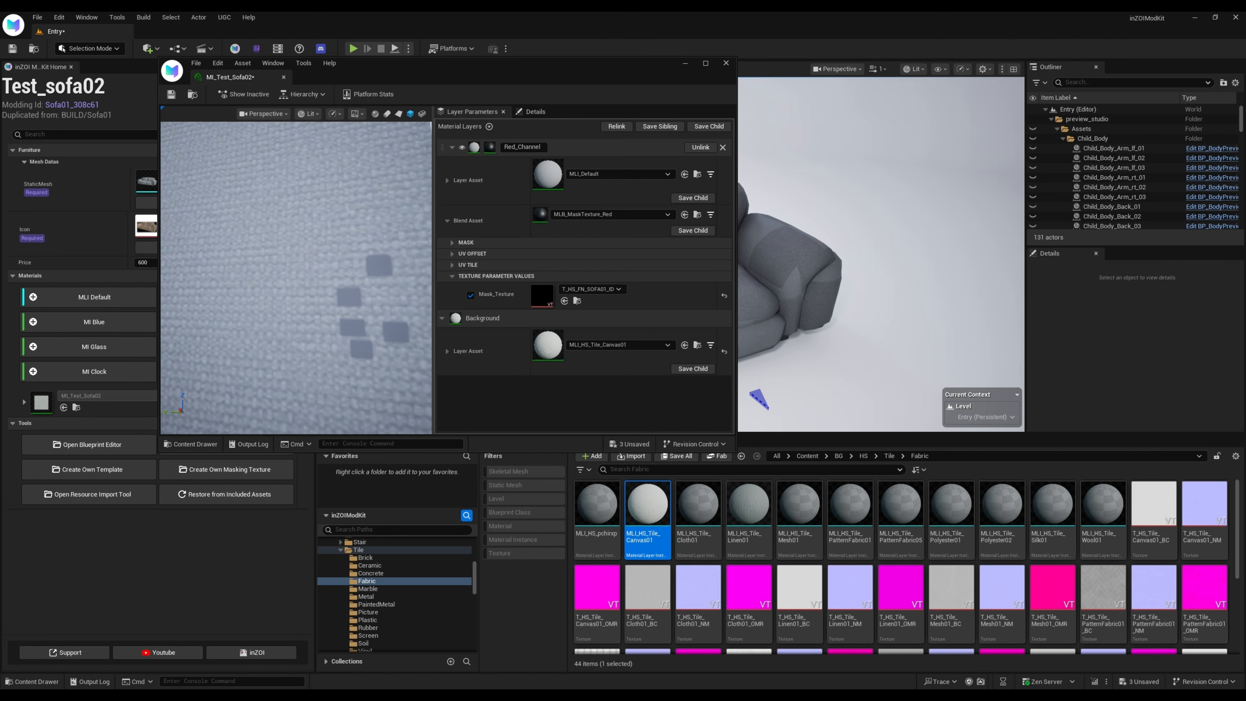
{"action": "scroll", "coordinate": [343, 338], "scroll_direction": "down", "scroll_amount": 8}
{"action": "scroll", "coordinate": [323, 317], "scroll_direction": "up", "scroll_amount": 6}
{"action": "left_click_drag", "start_coordinate": [323, 317], "coordinate": [312, 319]}
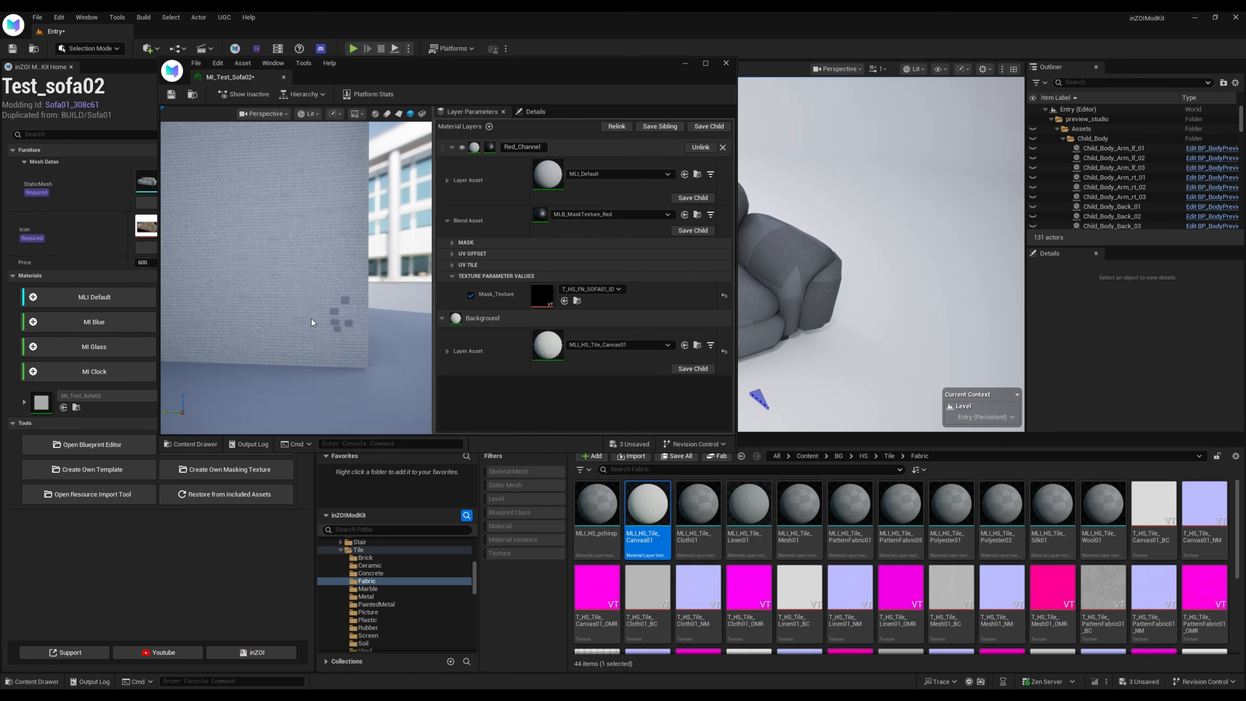
{"action": "middle_click_drag", "start_coordinate": [312, 320], "coordinate": [339, 330]}
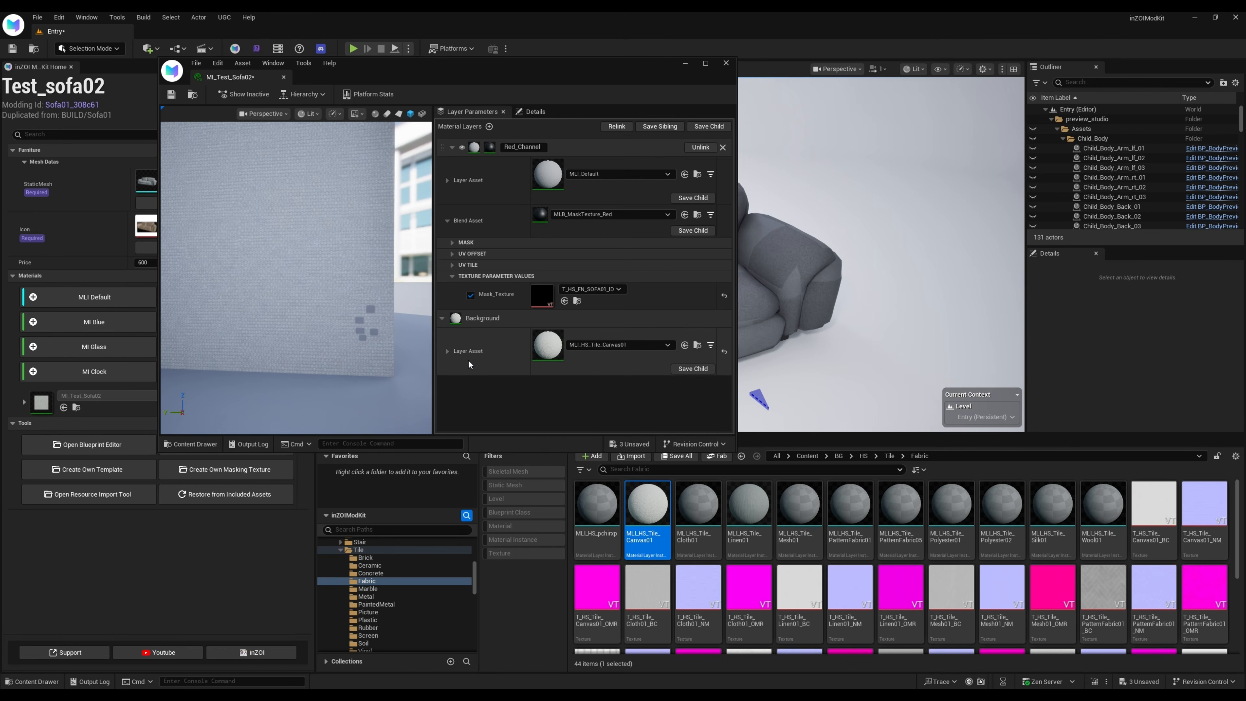
Override Tiling in the Background layer's UV controls and set it to 4.0
{"action": "left_click", "coordinate": [447, 351]}
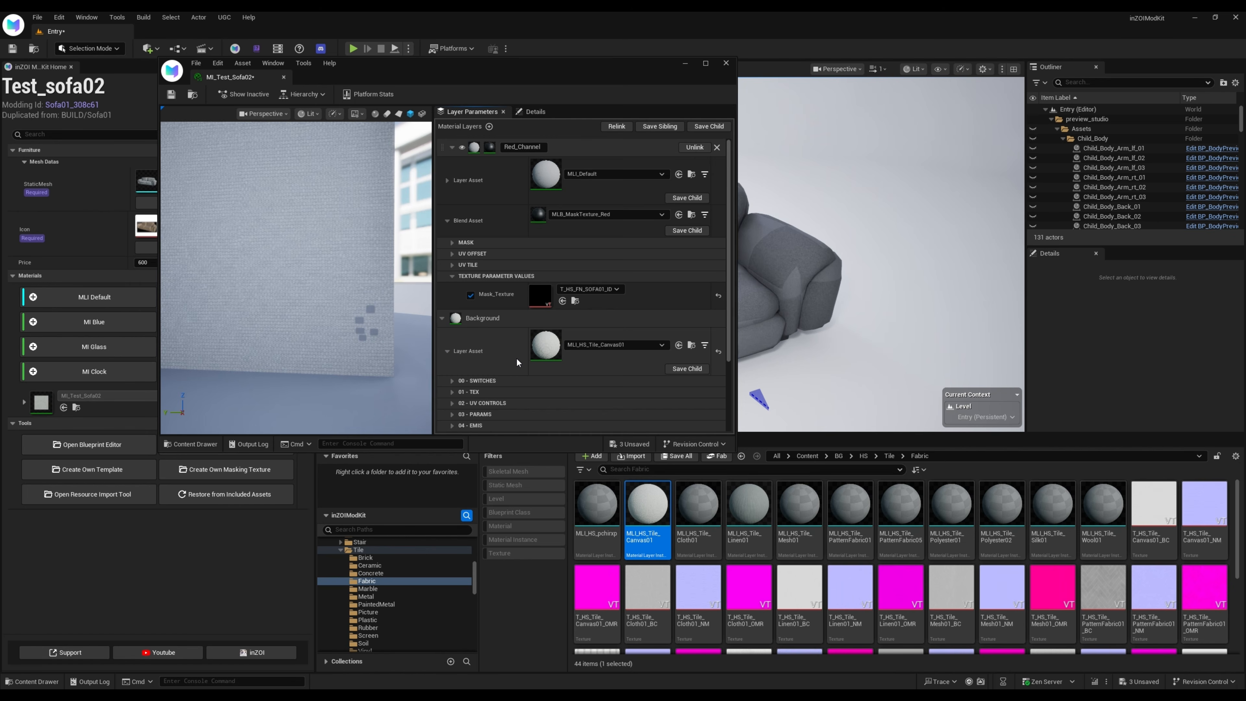
{"action": "scroll", "coordinate": [446, 357], "scroll_direction": "down", "scroll_amount": 2}
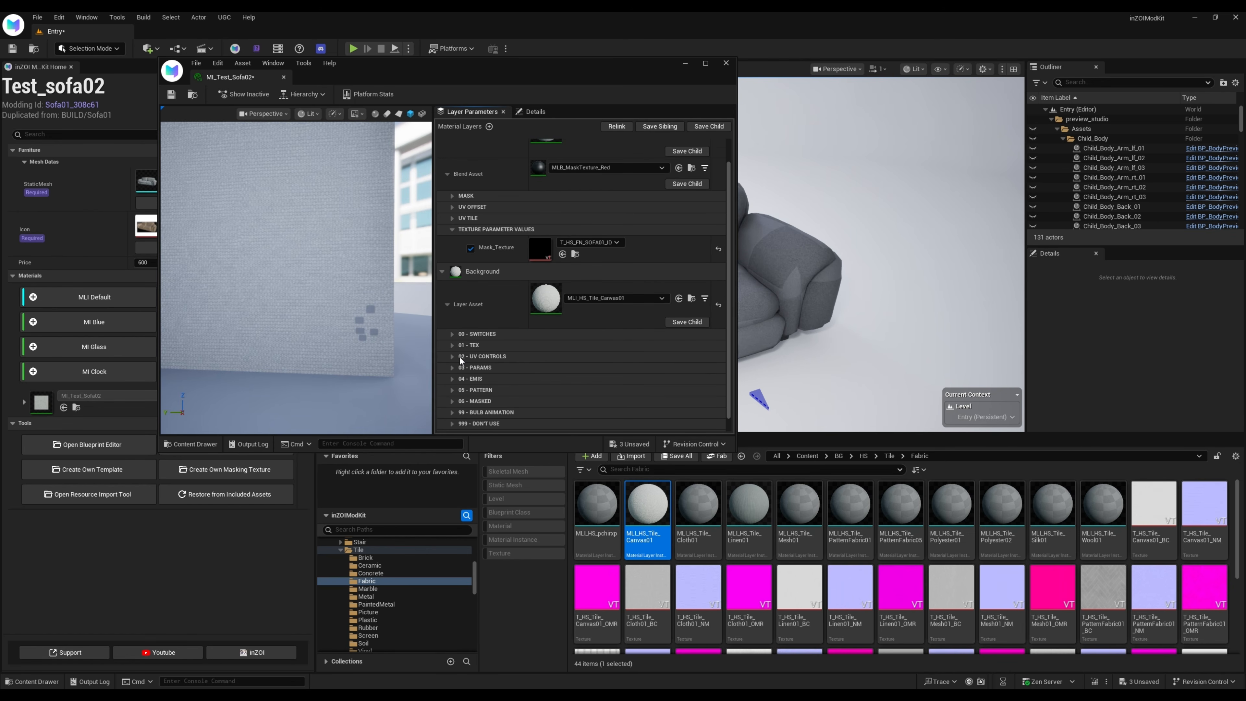
{"action": "left_click", "coordinate": [452, 355]}
{"action": "scroll", "coordinate": [488, 384], "scroll_direction": "down", "scroll_amount": 1}
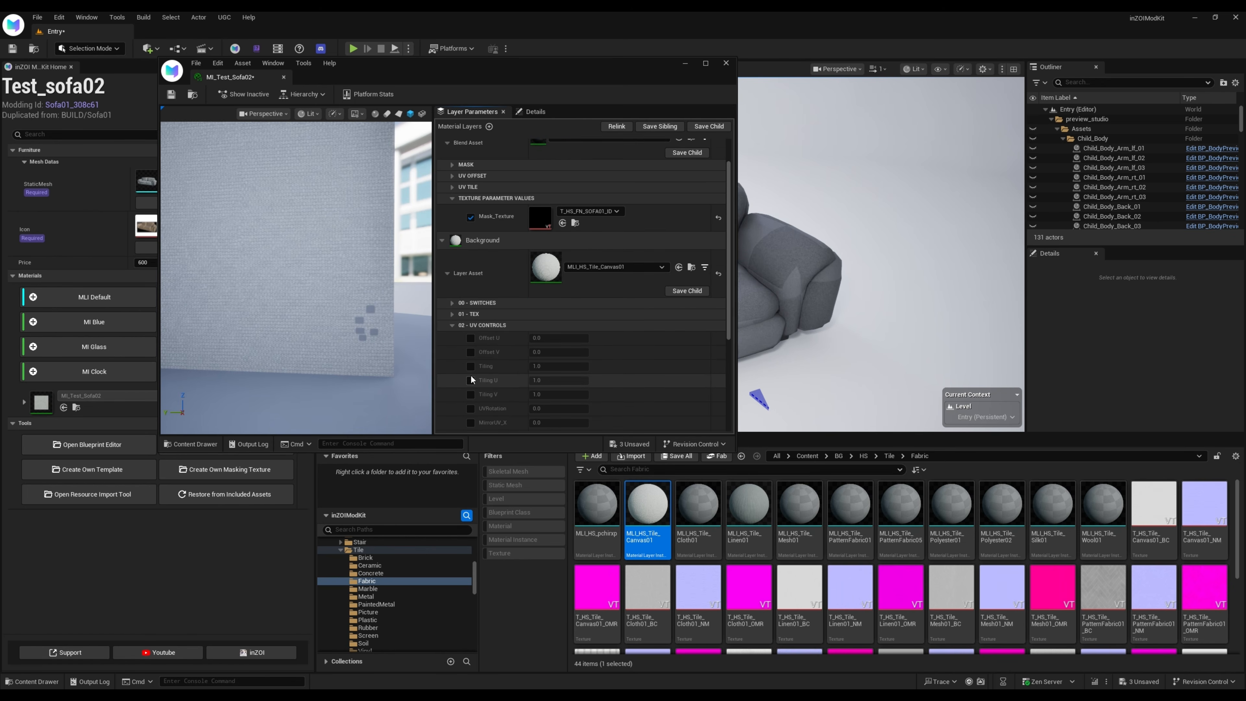
{"action": "left_click", "coordinate": [556, 367]}
{"action": "scroll", "coordinate": [493, 409], "scroll_direction": "down", "scroll_amount": 1}
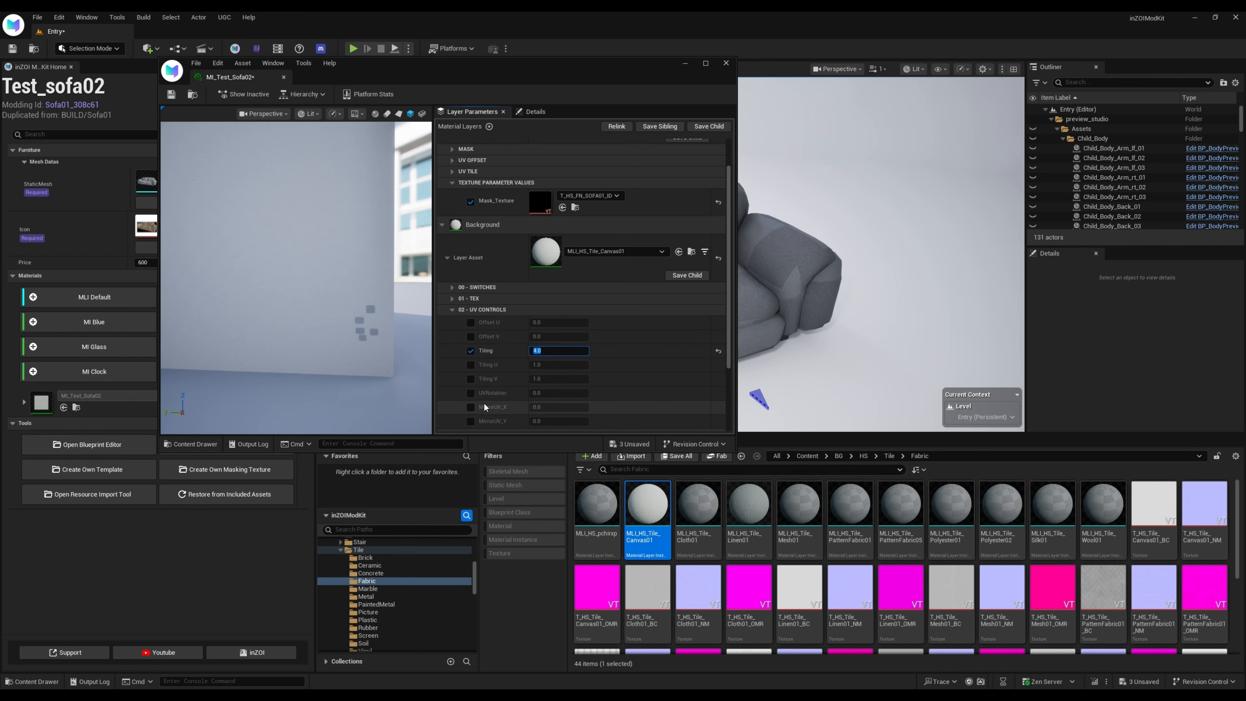
{"action": "right_click_drag", "start_coordinate": [268, 324], "coordinate": [287, 352]}
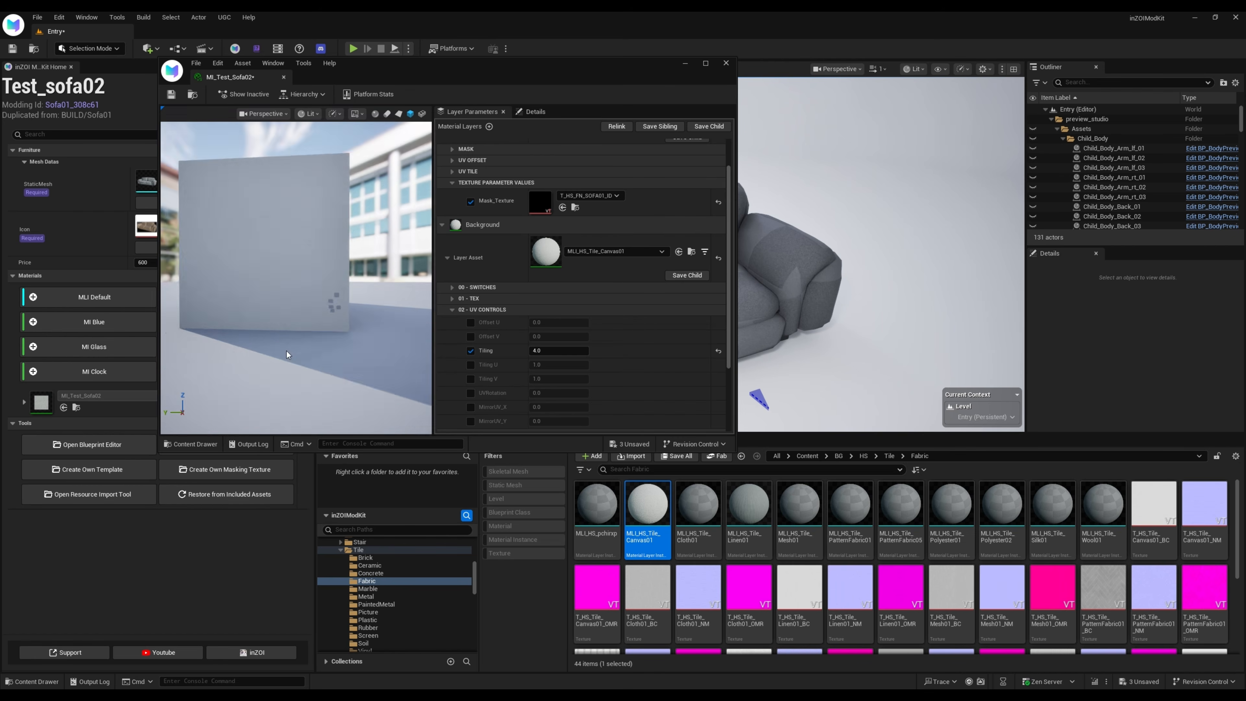
{"action": "left_click_drag", "start_coordinate": [287, 352], "coordinate": [365, 351]}
Set the Background layer's Albedo Color to a muted taupe of about R 0.286, G 0.225, B 0.183
{"action": "scroll", "coordinate": [533, 343], "scroll_direction": "down", "scroll_amount": 5}
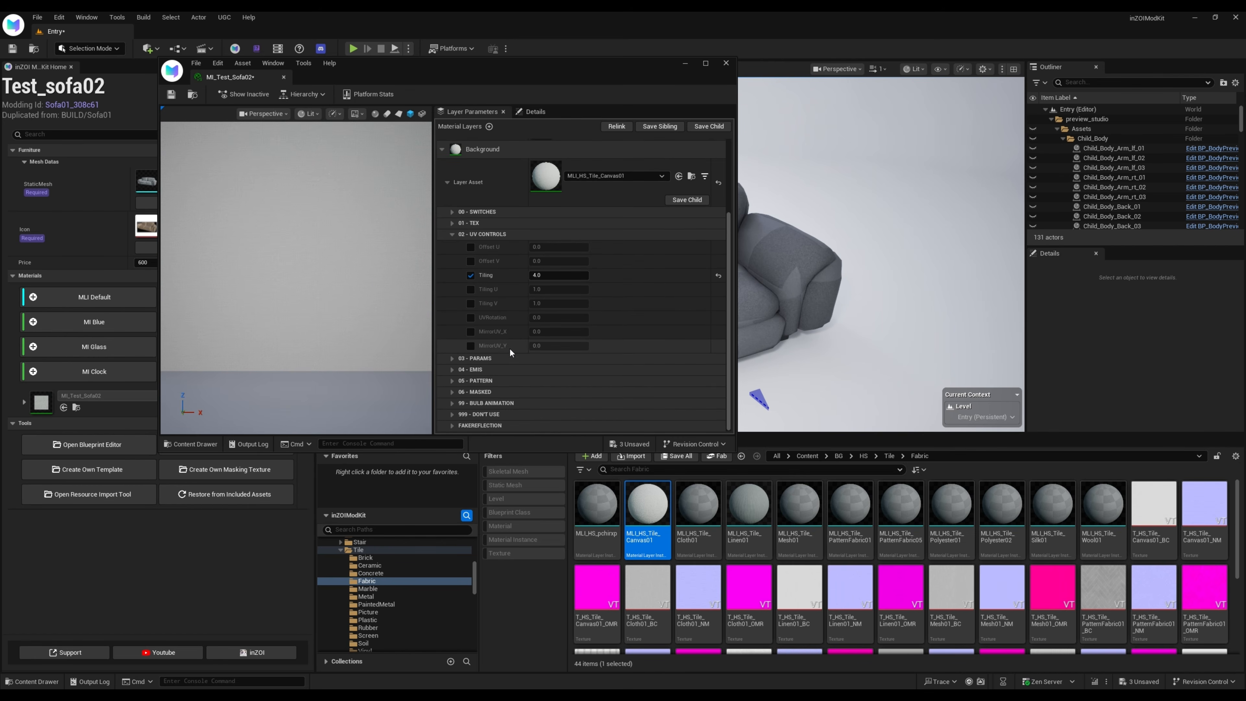
{"action": "left_click", "coordinate": [452, 358]}
{"action": "scroll", "coordinate": [346, 378], "scroll_direction": "down", "scroll_amount": 3}
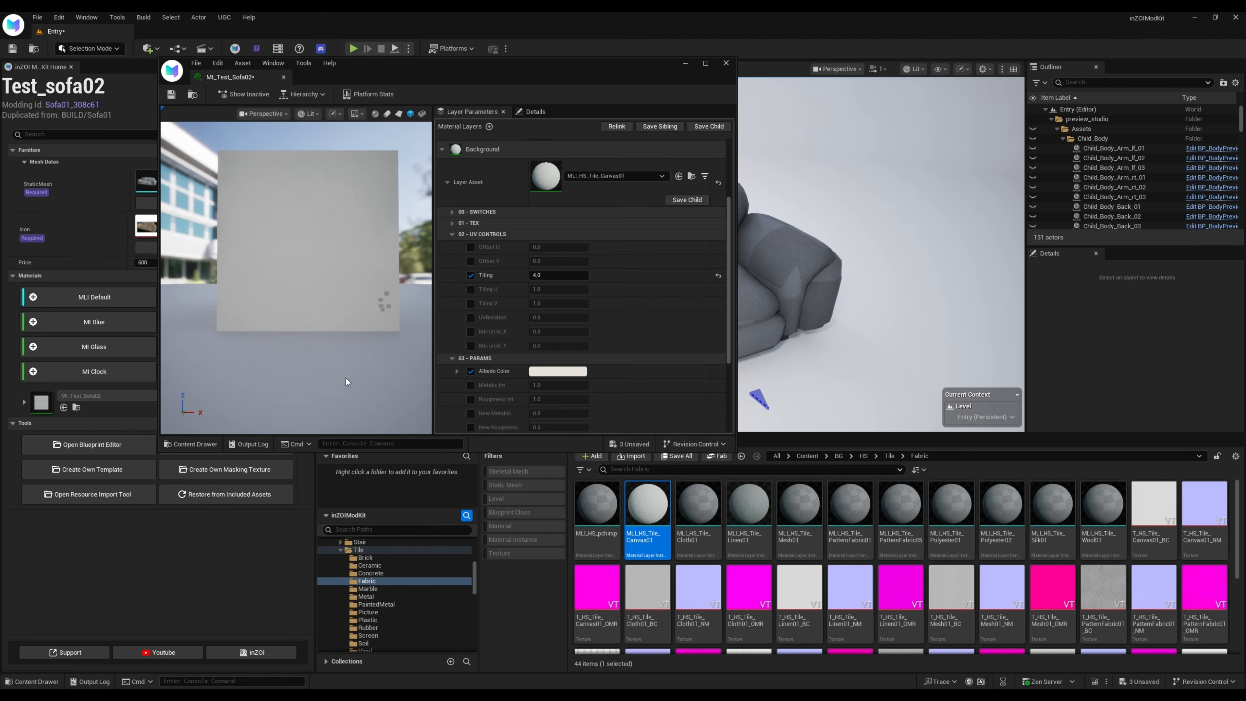
{"action": "left_click", "coordinate": [564, 372]}
{"action": "left_click", "coordinate": [681, 444]}
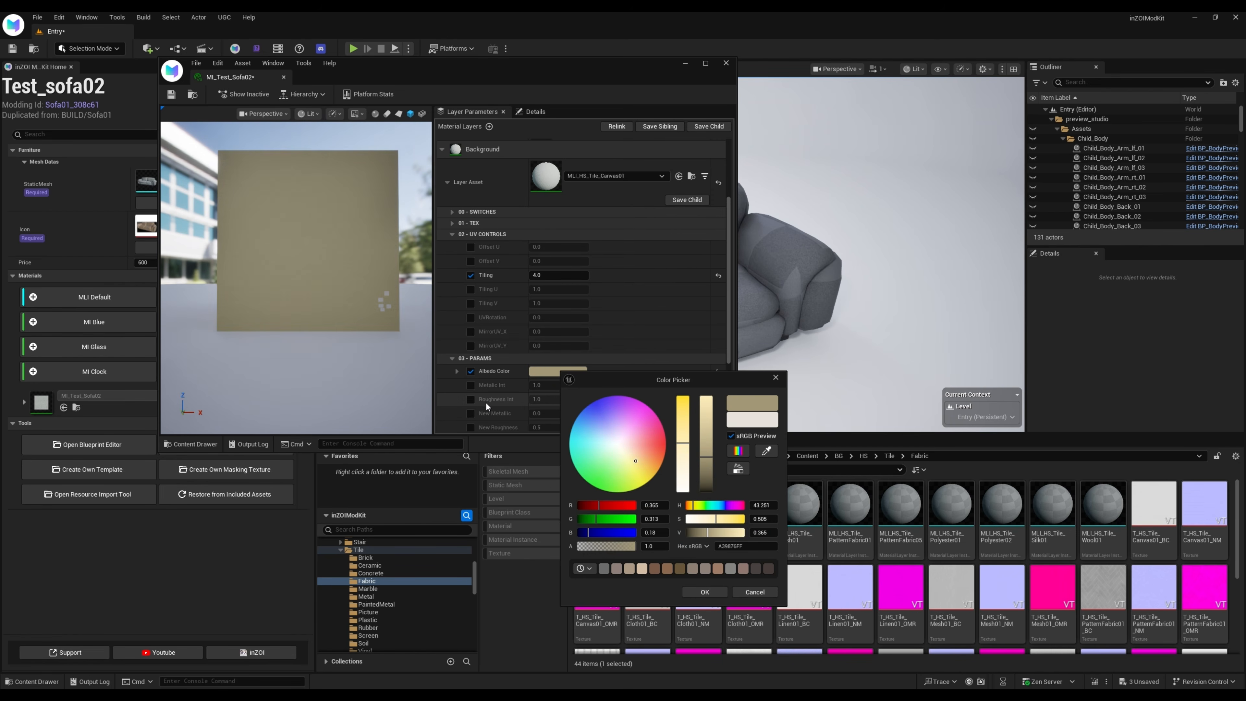
{"action": "mouse_move", "coordinate": [273, 290]}
{"action": "right_mouse_down"}
{"action": "mouse_move", "coordinate": [319, 291]}
{"action": "mouse_move", "coordinate": [294, 291]}
{"action": "right_mouse_up"}
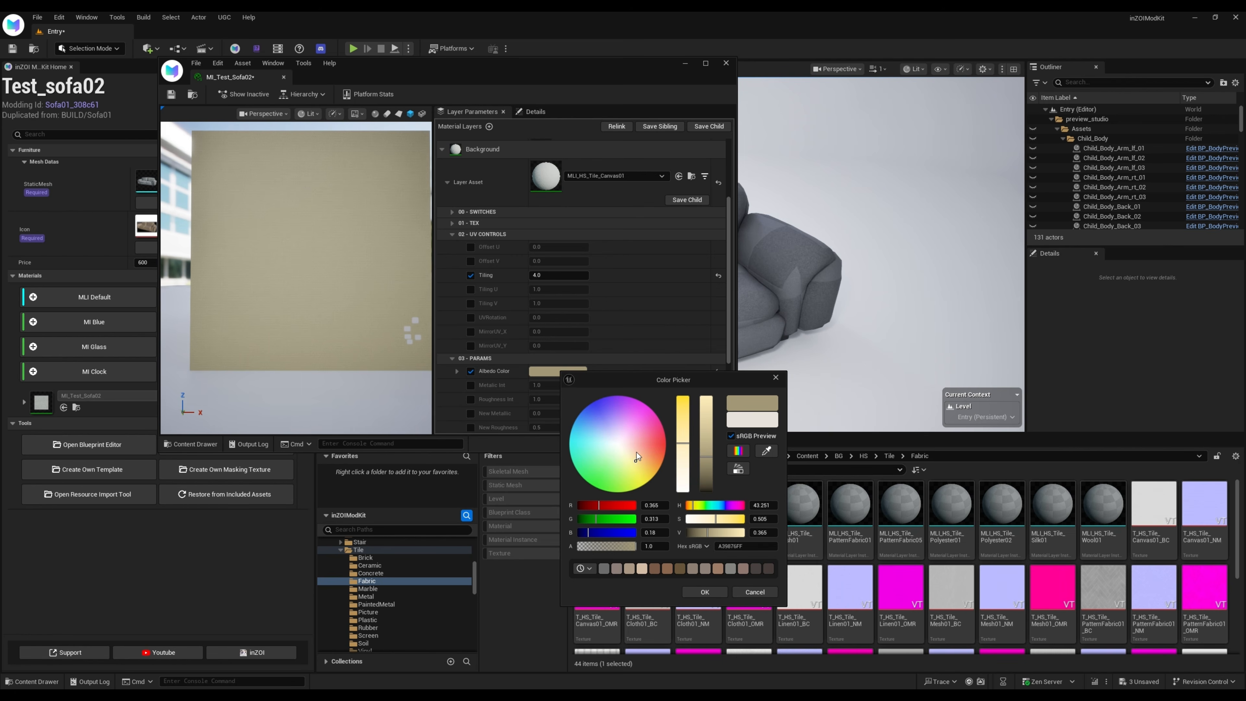
{"action": "left_click", "coordinate": [634, 451]}
{"action": "left_click", "coordinate": [704, 465]}
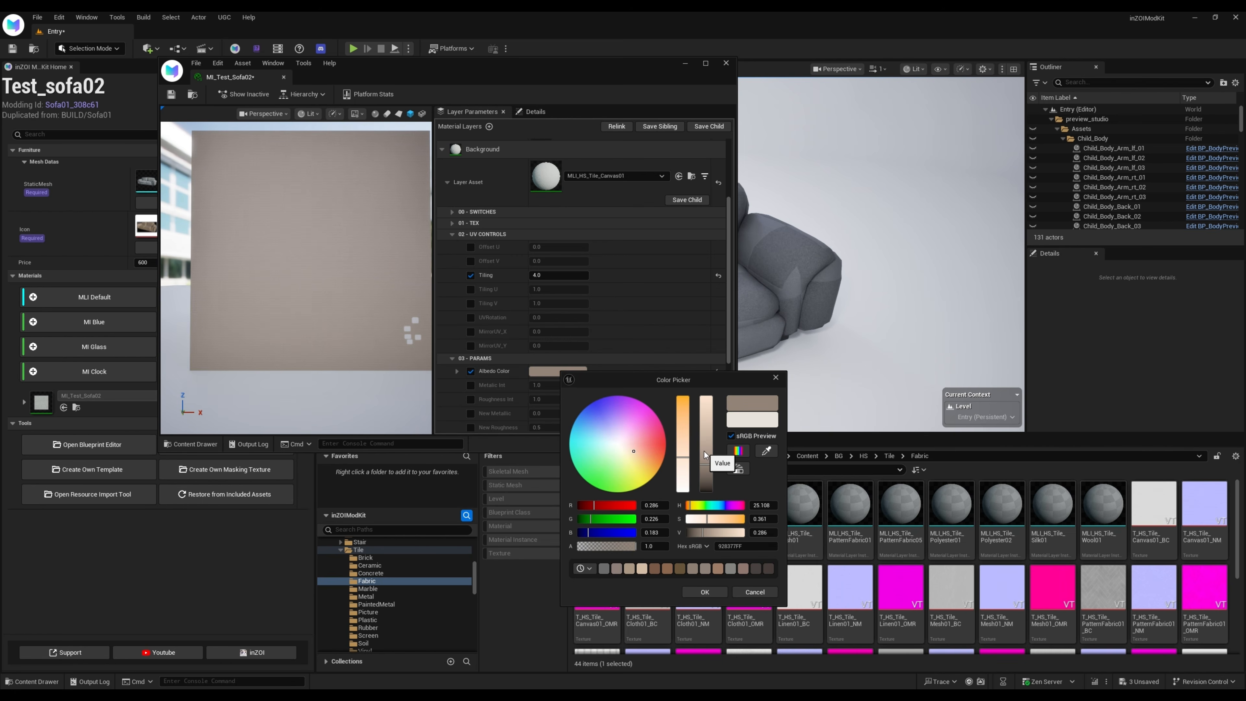
{"action": "left_click", "coordinate": [705, 591]}
{"action": "scroll", "coordinate": [304, 310], "scroll_direction": "up", "scroll_amount": 2}
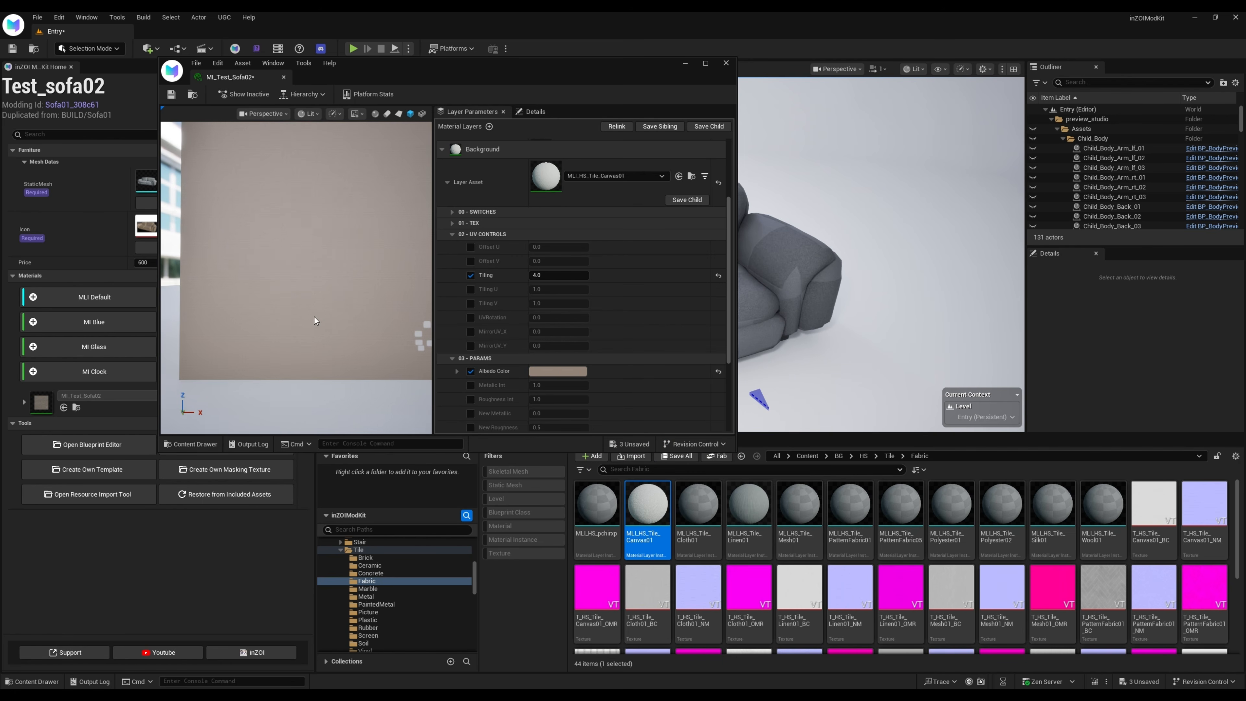
{"action": "scroll", "coordinate": [314, 321], "scroll_direction": "down", "scroll_amount": 3}
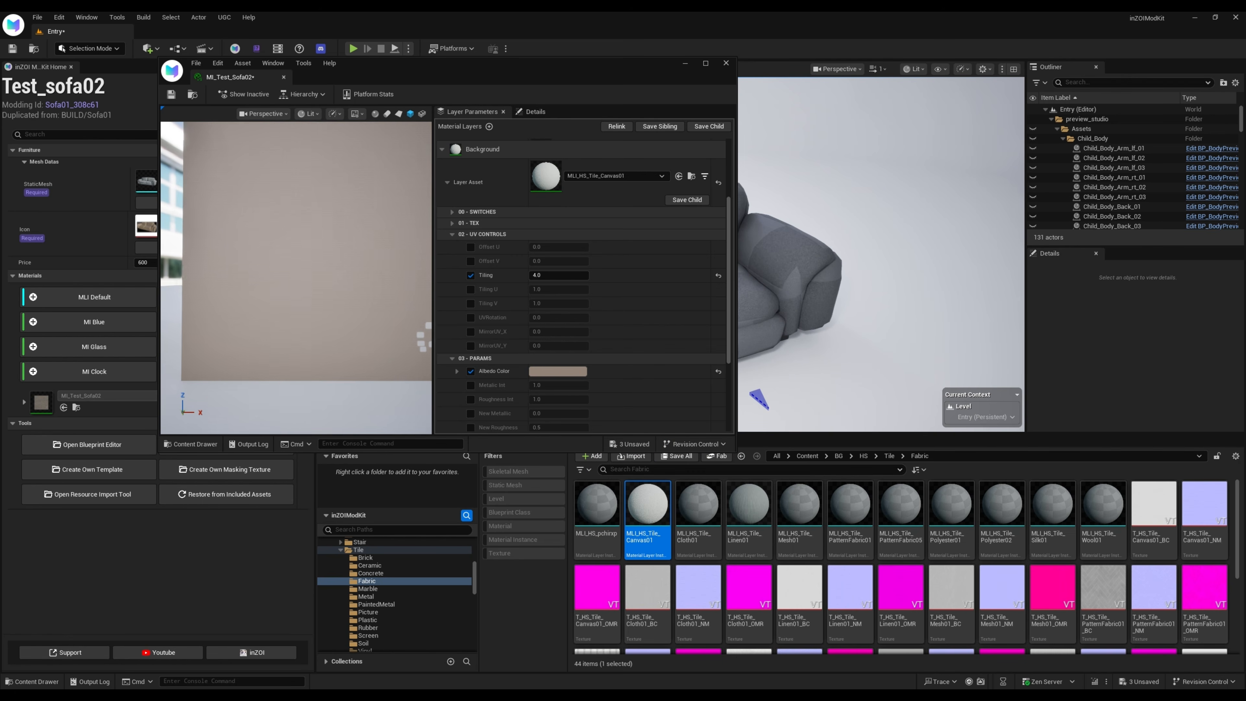
Assign MLI_HS_Tile_Wood01 from the Tile/Wood folder as the Red_Channel layer asset and check the masked patches on the preview
{"action": "left_click", "coordinate": [441, 151]}
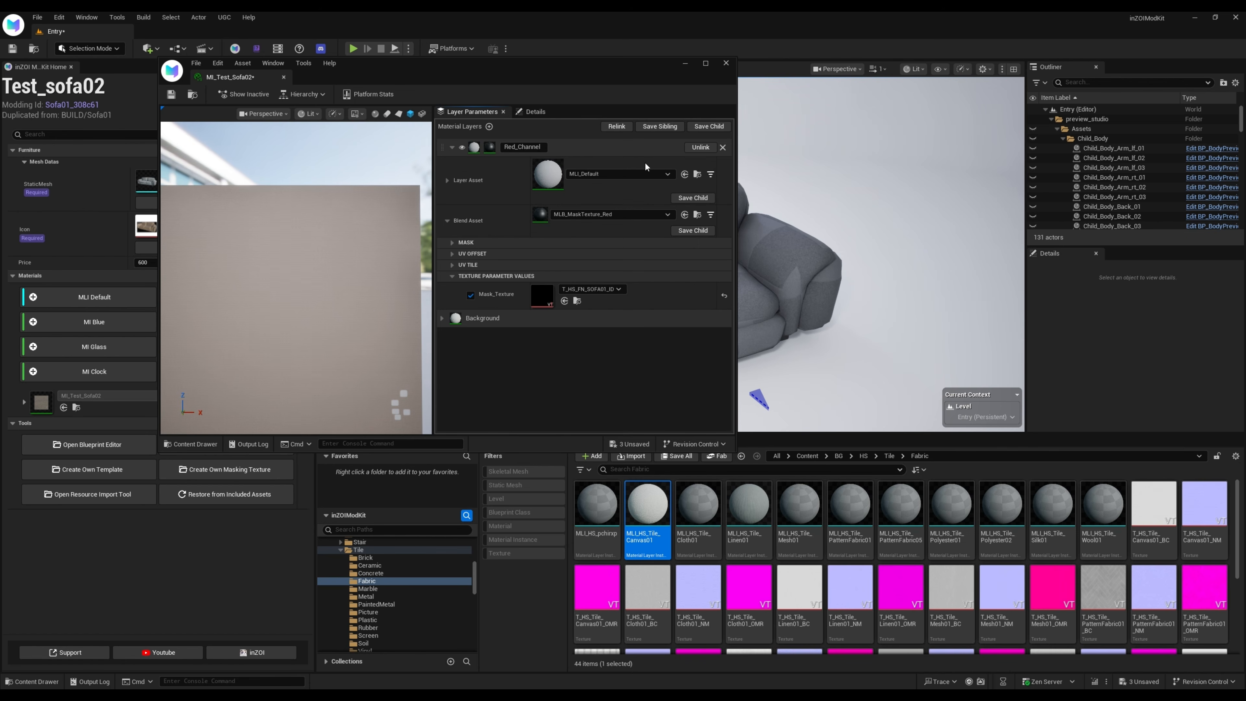
{"action": "scroll", "coordinate": [384, 624], "scroll_direction": "down", "scroll_amount": 2}
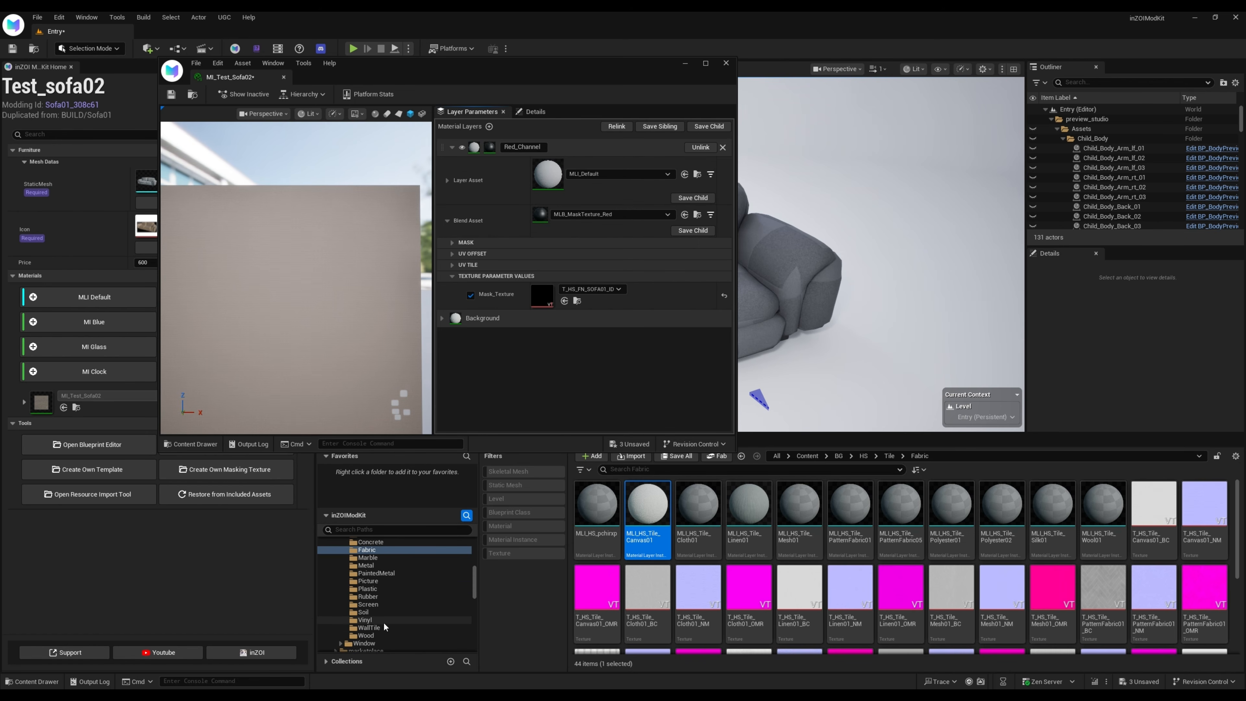
{"action": "left_click", "coordinate": [372, 635]}
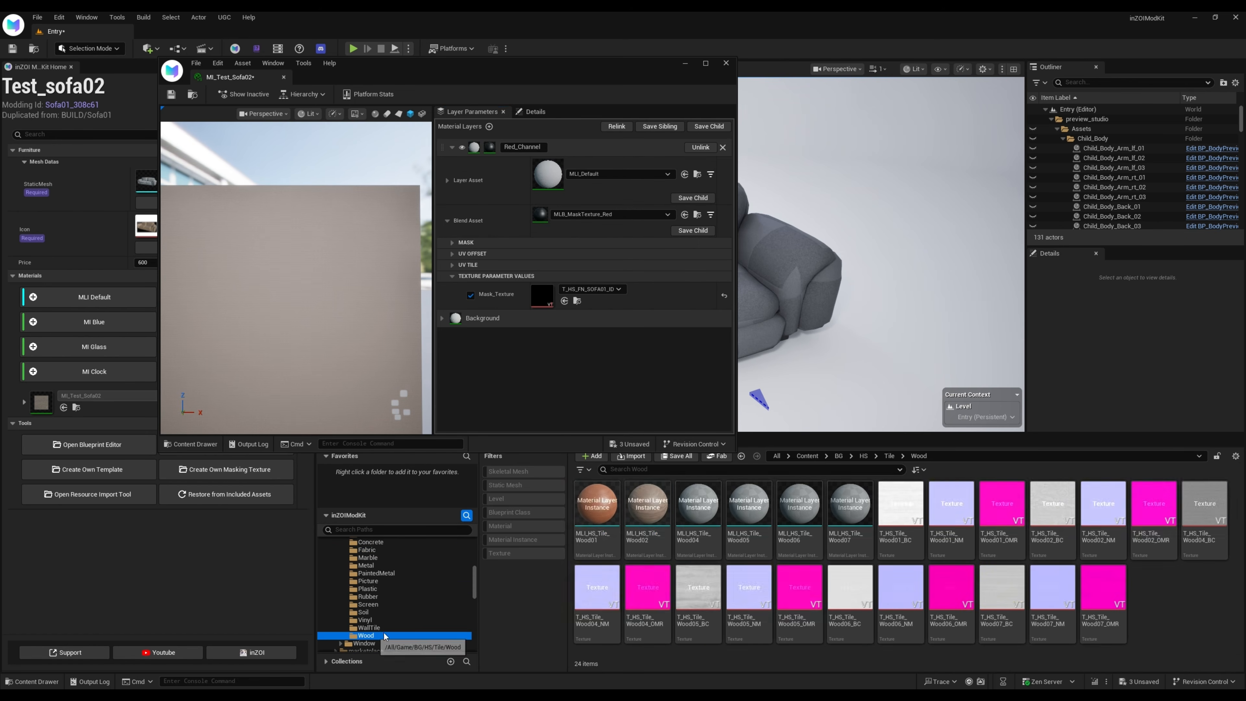
{"action": "left_click", "coordinate": [597, 506]}
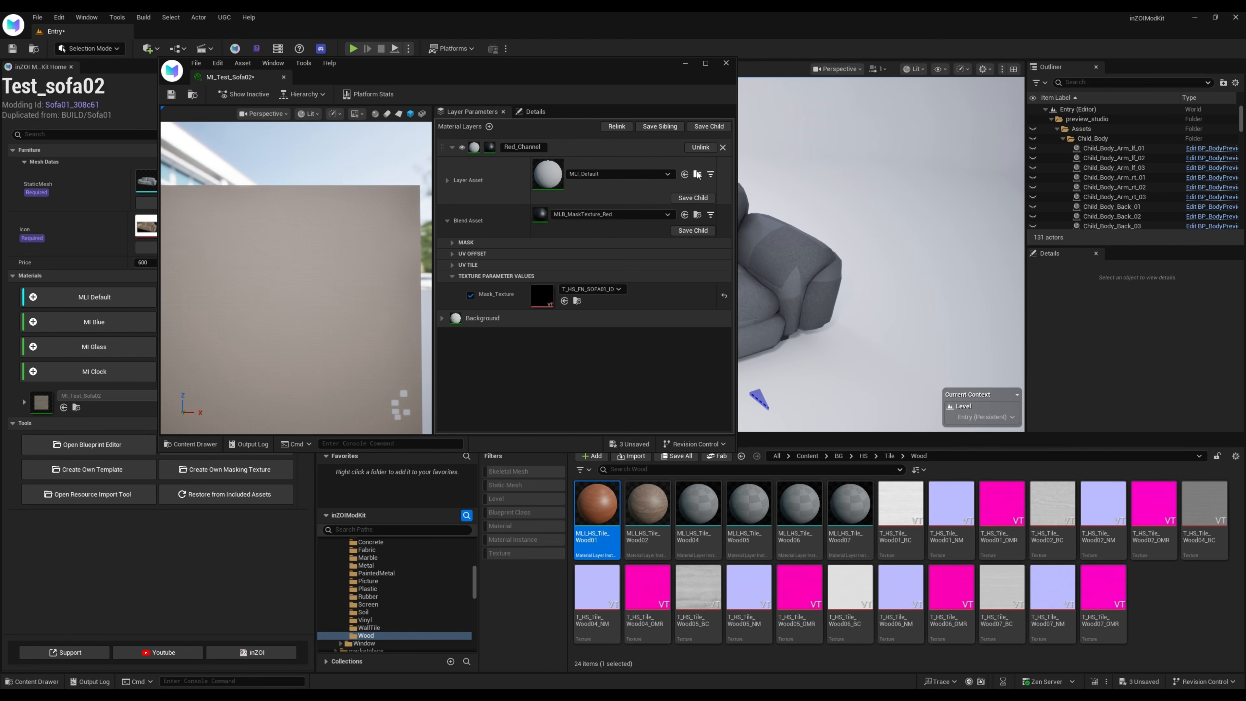
{"action": "left_click", "coordinate": [686, 175]}
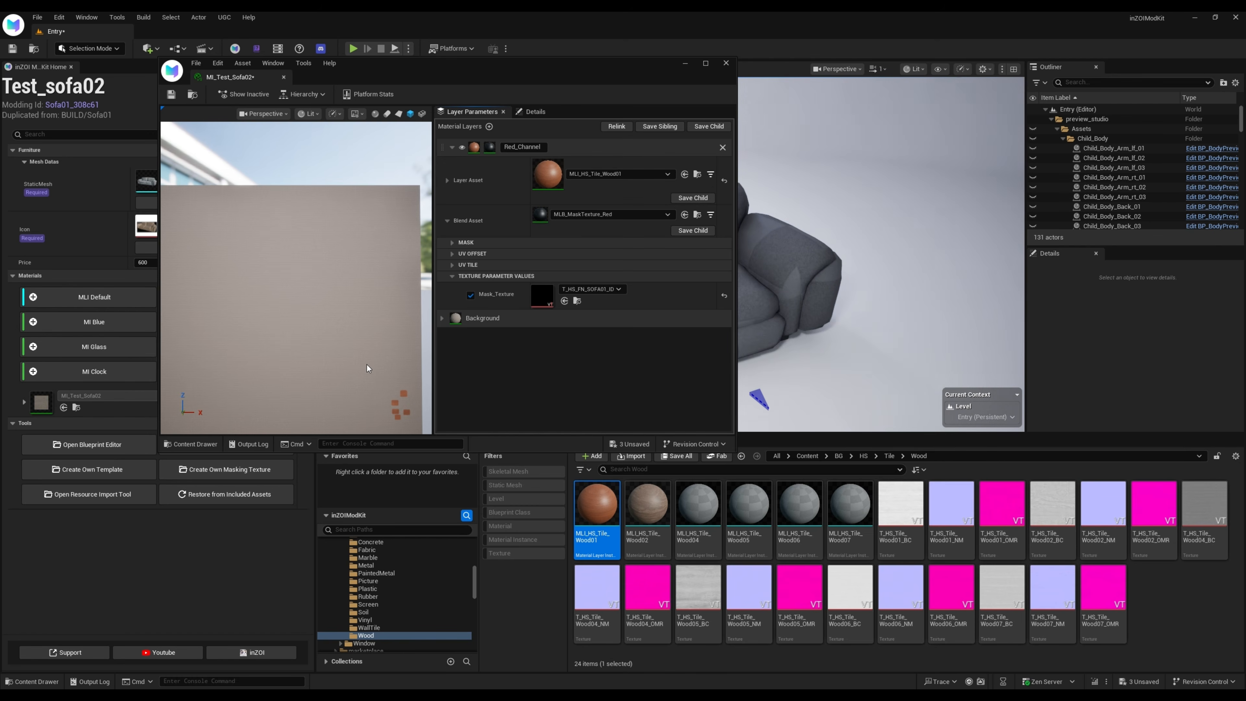
{"action": "scroll", "coordinate": [297, 277], "scroll_direction": "down", "scroll_amount": 5}
{"action": "middle_click_drag", "start_coordinate": [314, 315], "coordinate": [278, 248]}
{"action": "scroll", "coordinate": [296, 277], "scroll_direction": "up", "scroll_amount": 4}
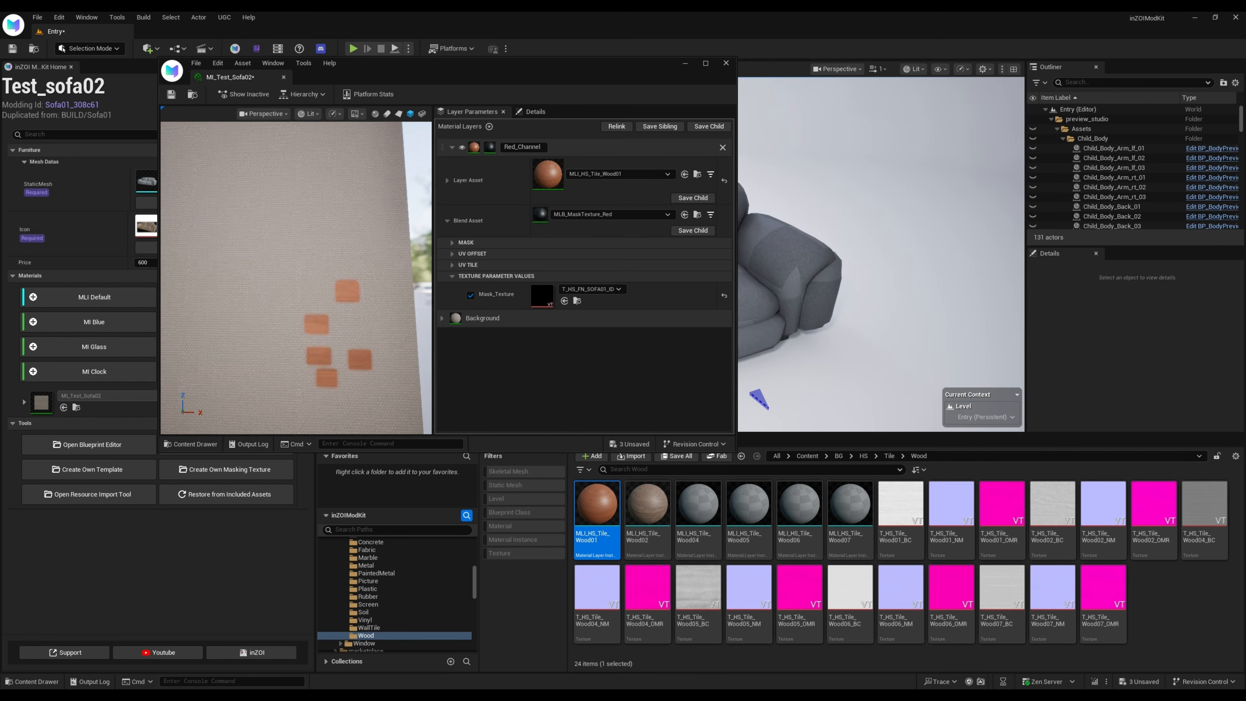
{"action": "left_click_drag", "start_coordinate": [296, 277], "coordinate": [279, 231]}
{"action": "scroll", "coordinate": [296, 277], "scroll_direction": "down", "scroll_amount": 3}
{"action": "scroll", "coordinate": [296, 277], "scroll_direction": "up", "scroll_amount": 3}
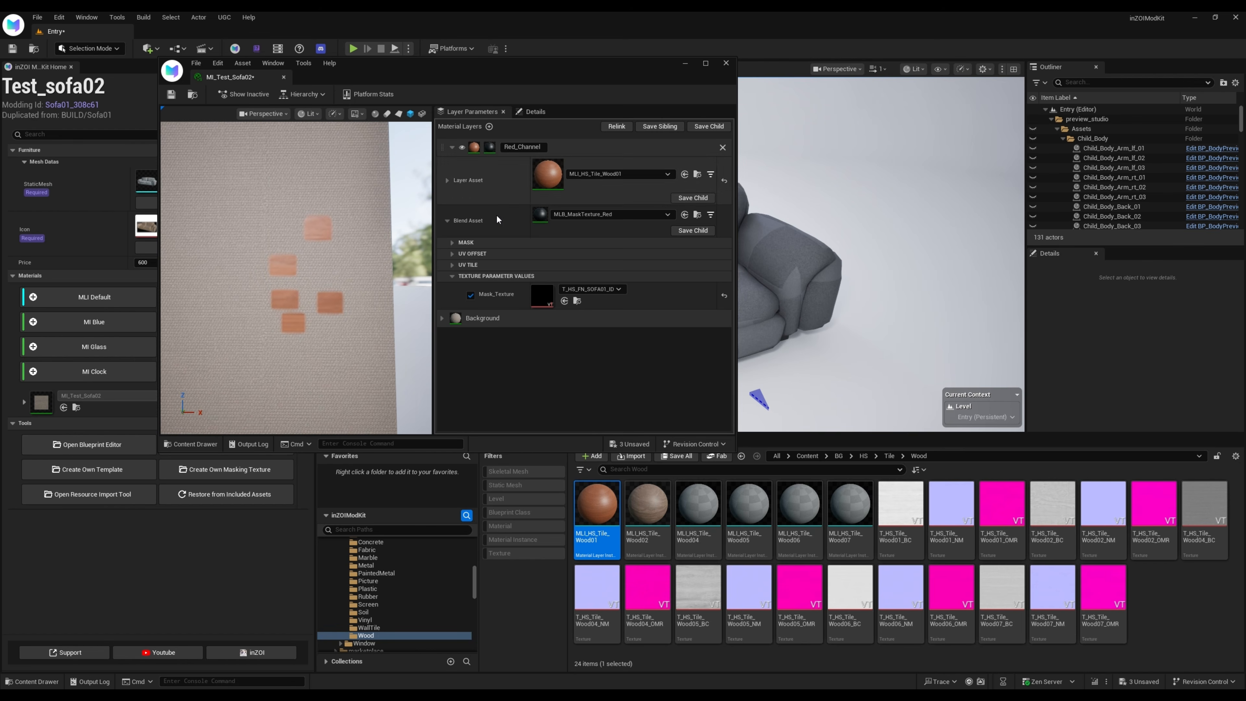
Override Tiling in the Red_Channel layer asset's UV controls and set it to 4.0
{"action": "left_click", "coordinate": [448, 181]}
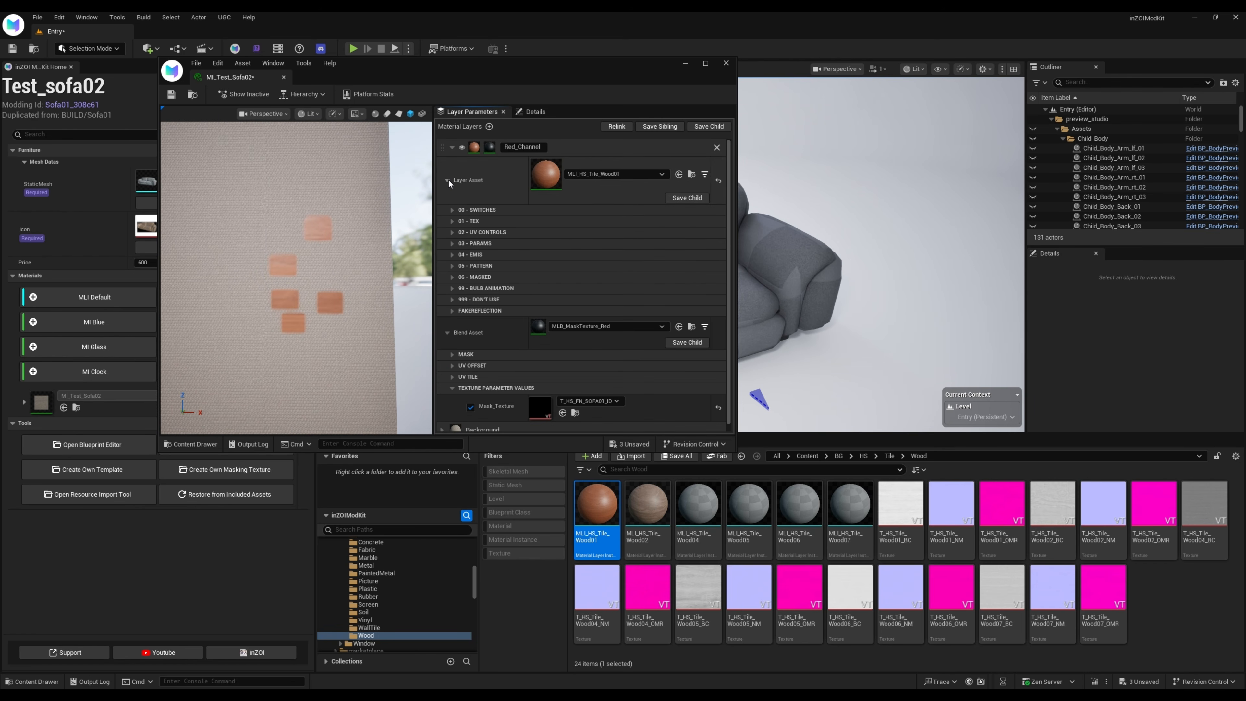
{"action": "left_click", "coordinate": [452, 231]}
{"action": "left_click", "coordinate": [470, 273]}
{"action": "left_click", "coordinate": [560, 274]}
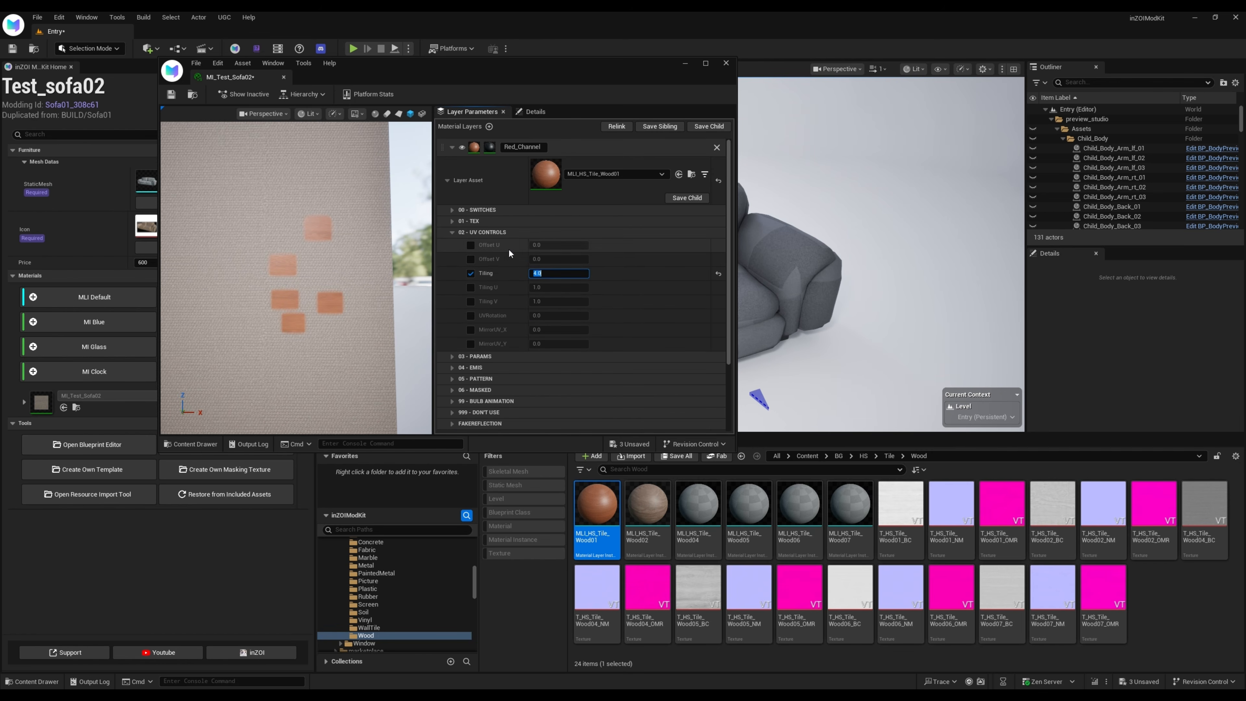
Override Albedo Color in the Red_Channel layer asset's parameters and set it to a dark neutral grey
{"action": "left_click", "coordinate": [452, 358]}
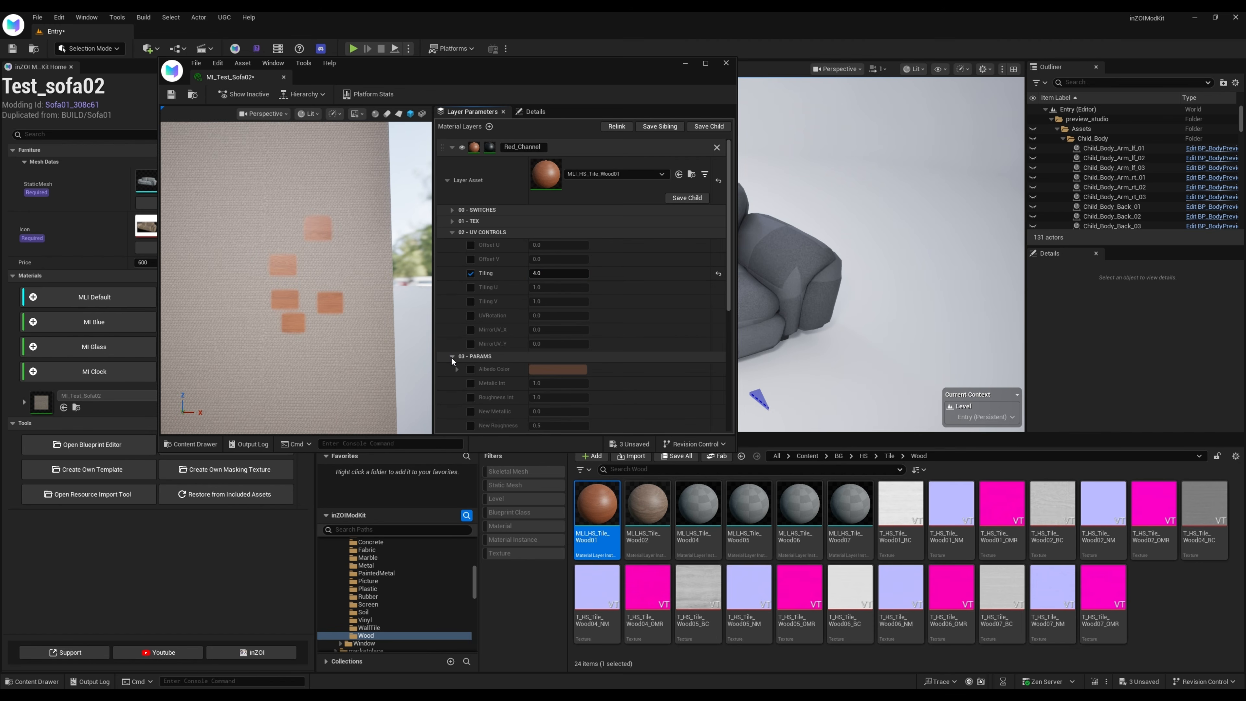
{"action": "left_click", "coordinate": [469, 369]}
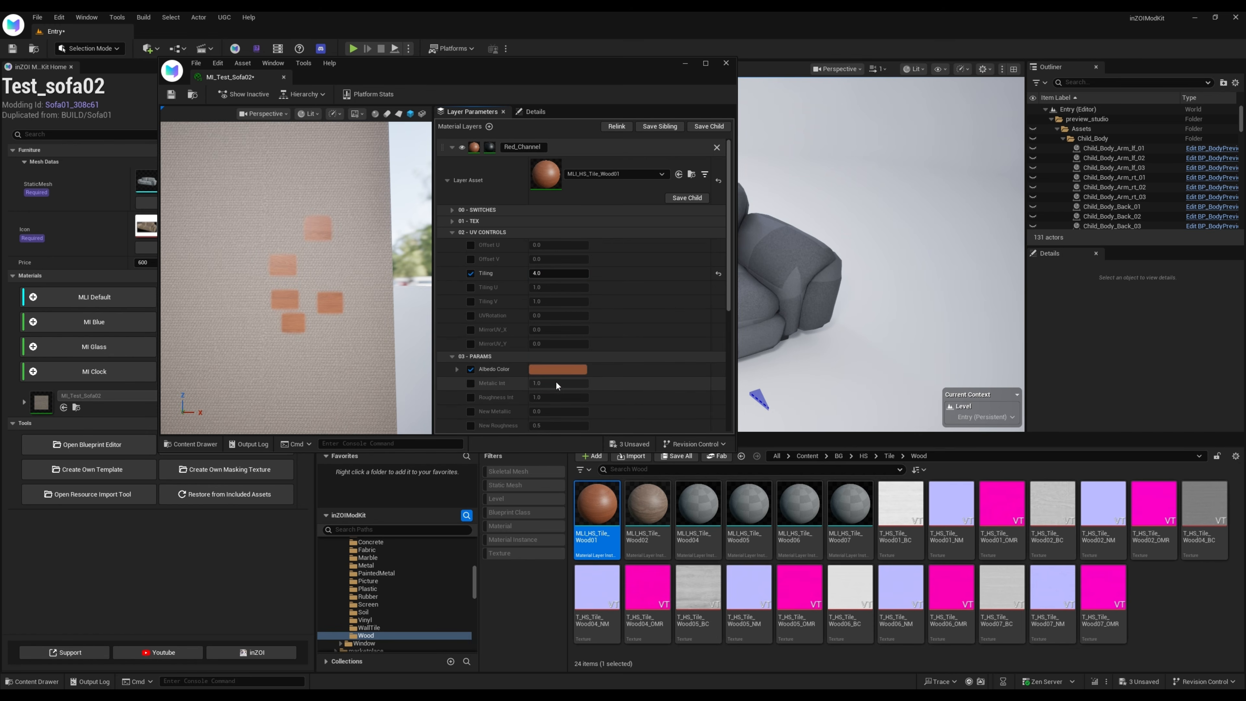
{"action": "left_click", "coordinate": [558, 369]}
{"action": "left_click", "coordinate": [646, 462]}
{"action": "left_click", "coordinate": [693, 464]}
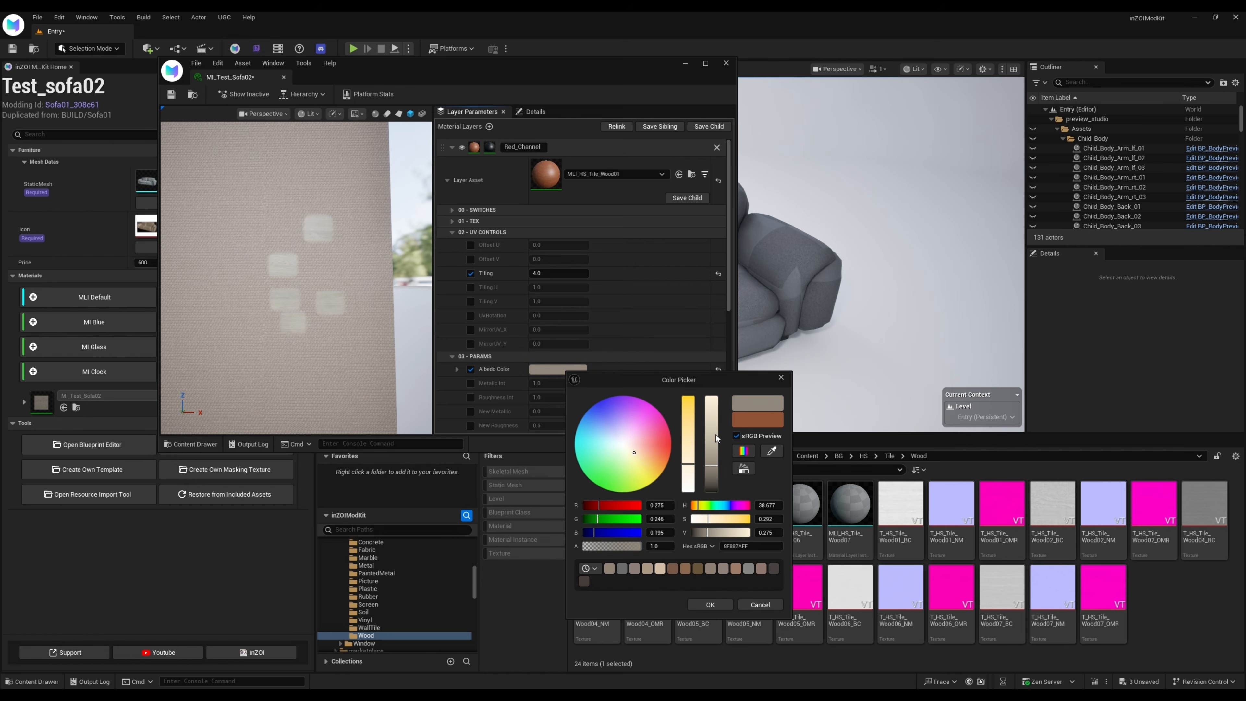
{"action": "left_click", "coordinate": [715, 431]}
{"action": "left_click", "coordinate": [693, 480]}
{"action": "left_click_drag", "start_coordinate": [717, 459], "coordinate": [715, 478]}
{"action": "left_click", "coordinate": [710, 606]}
Check the recoloured patches on the preview plane, and save and close the MI_Test_Sofa02 material
{"action": "left_click_drag", "start_coordinate": [301, 339], "coordinate": [306, 355]}
{"action": "scroll", "coordinate": [304, 352], "scroll_direction": "down", "scroll_amount": 8}
{"action": "scroll", "coordinate": [289, 314], "scroll_direction": "up", "scroll_amount": 2}
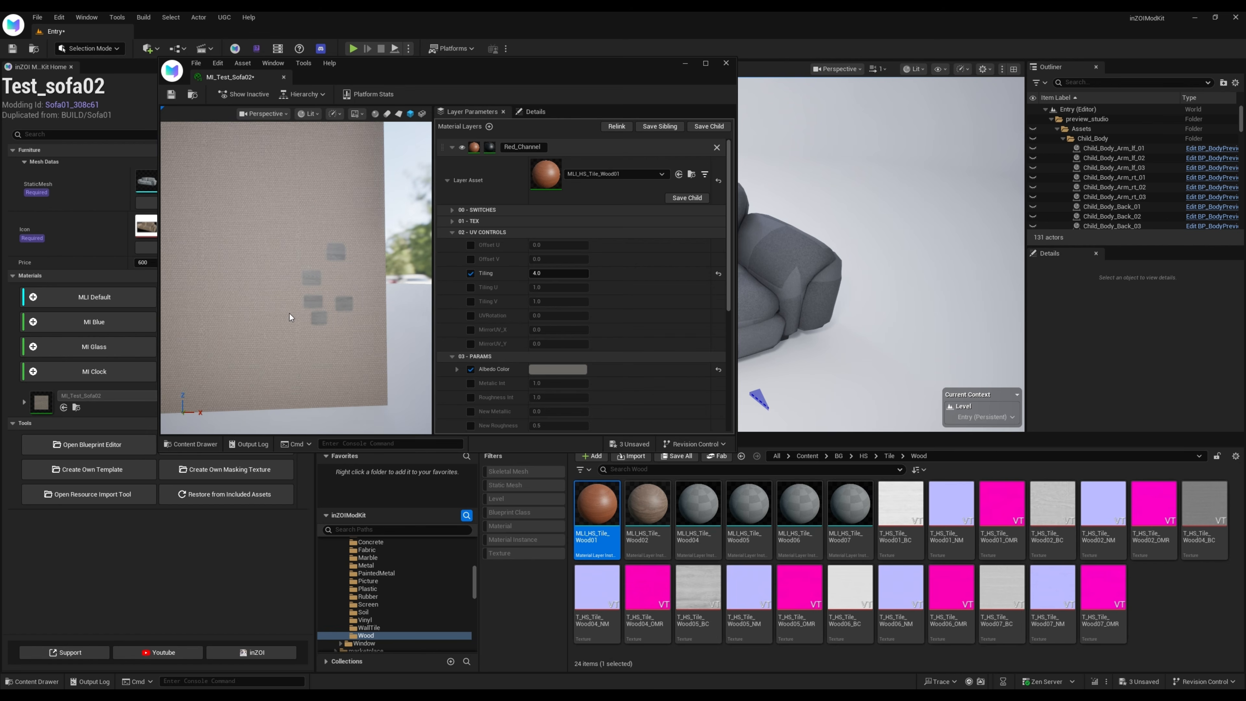
{"action": "left_click", "coordinate": [171, 94]}
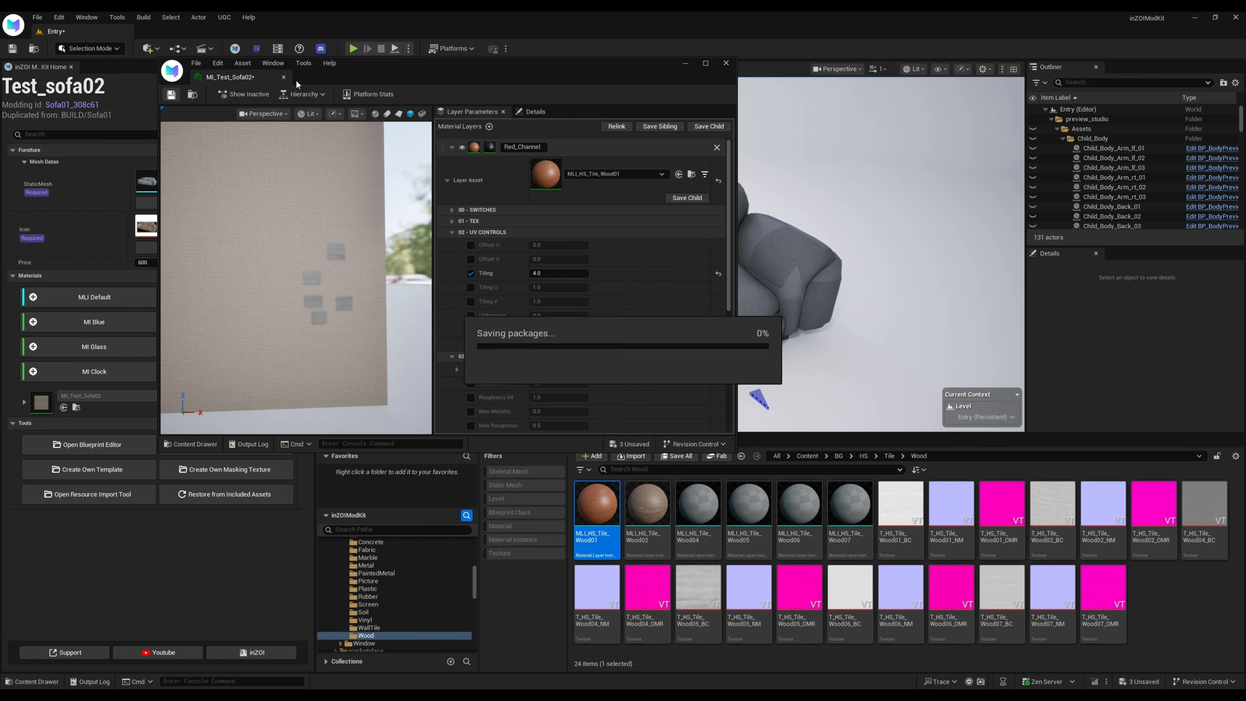
{"action": "left_click", "coordinate": [284, 77]}
Assign MI_Test_Sofa02 to the Element 0 material slot of the TEST_SOFA01 static mesh
{"action": "left_click", "coordinate": [182, 186]}
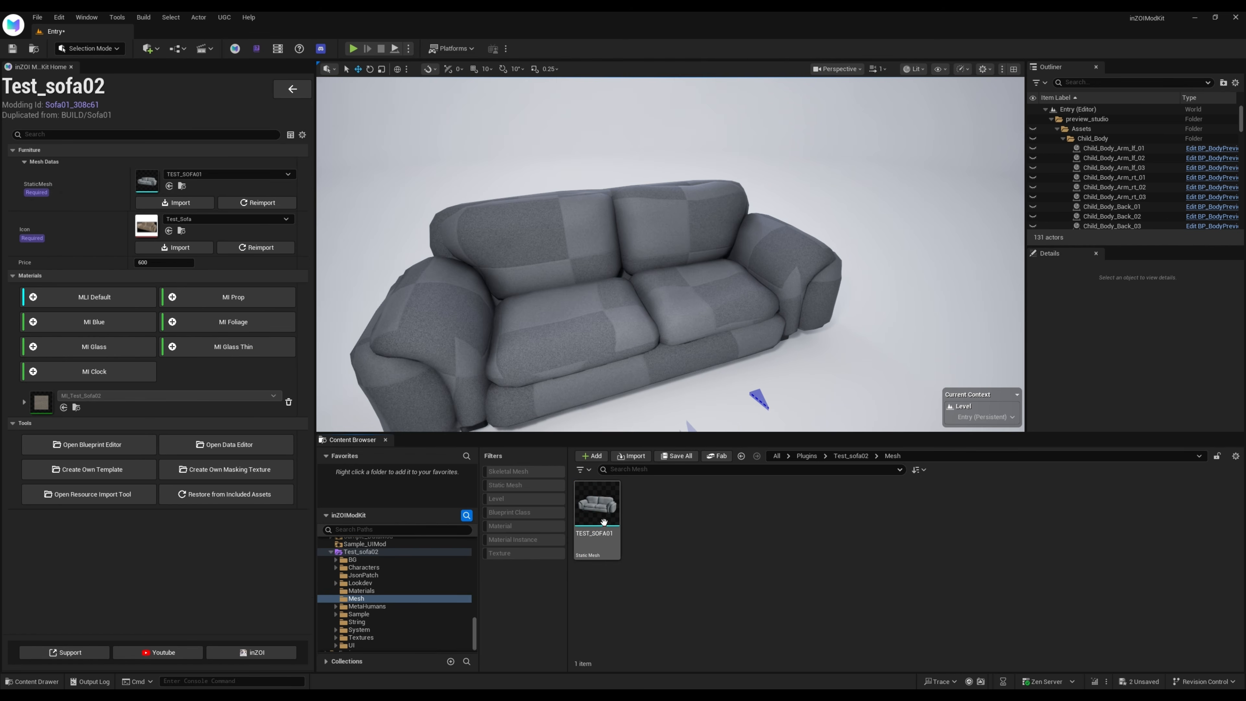
{"action": "double_click", "coordinate": [590, 490]}
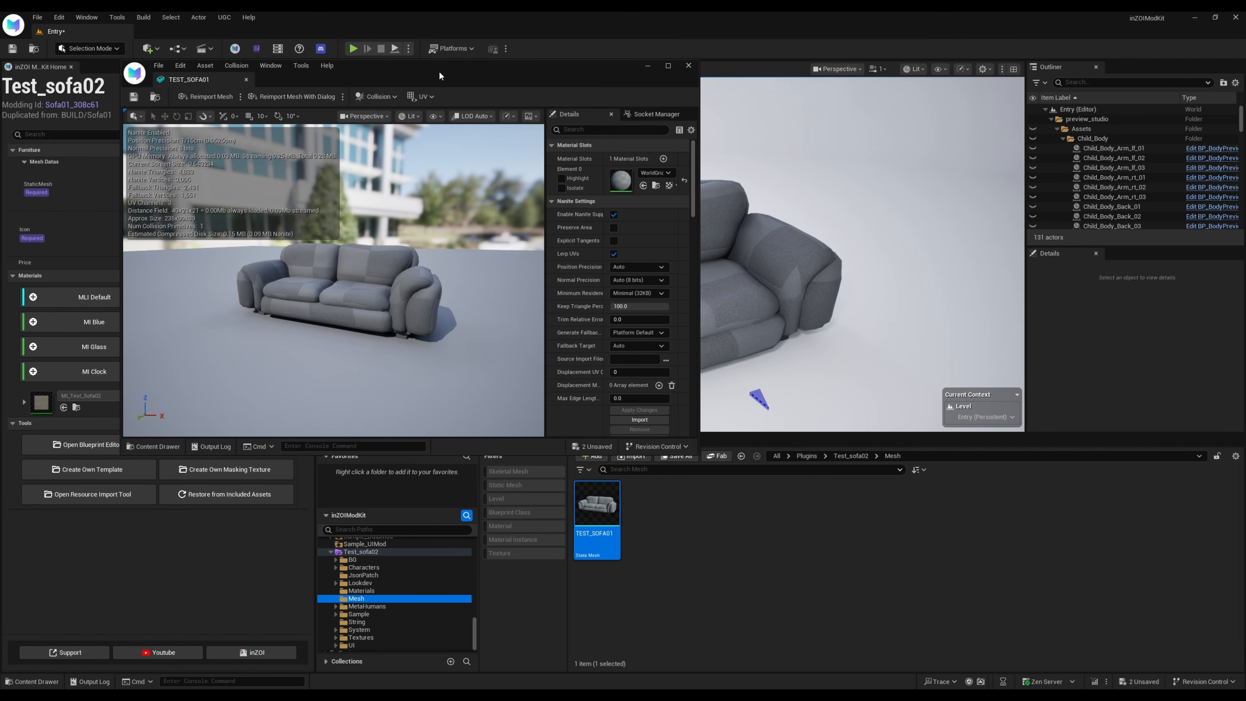
{"action": "left_click", "coordinate": [76, 407]}
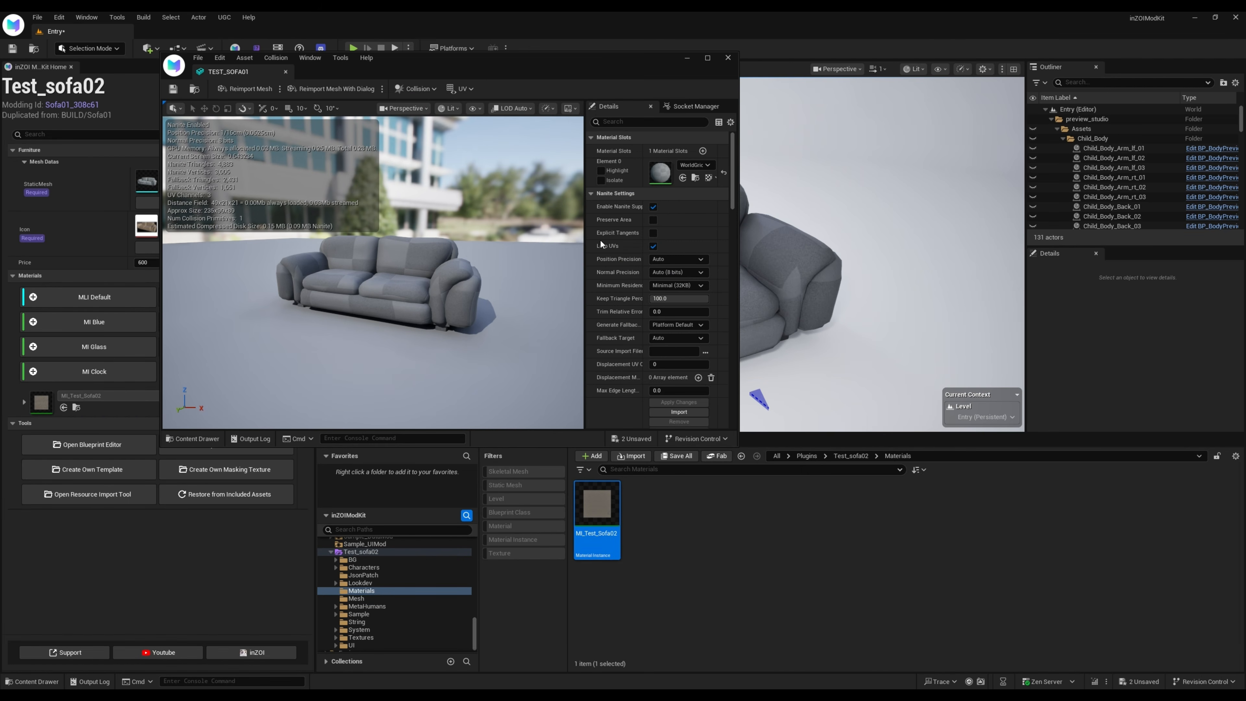
{"action": "left_click", "coordinate": [683, 179]}
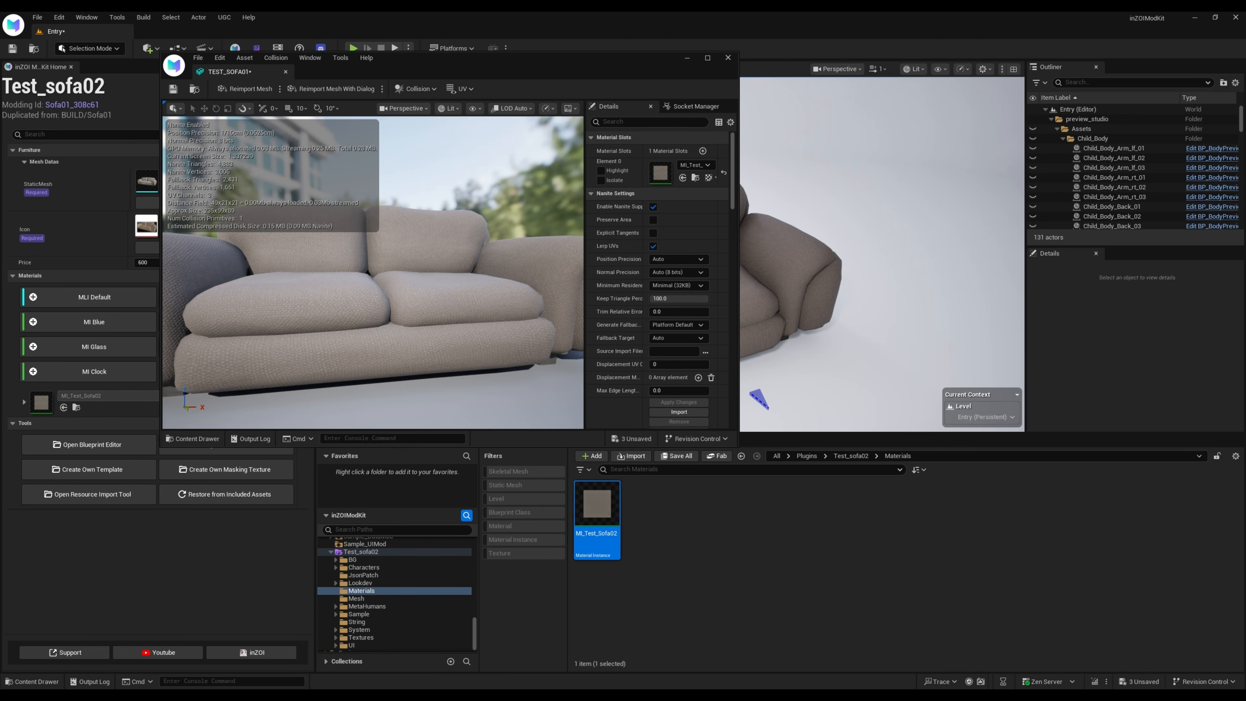
{"action": "left_click", "coordinate": [687, 57]}
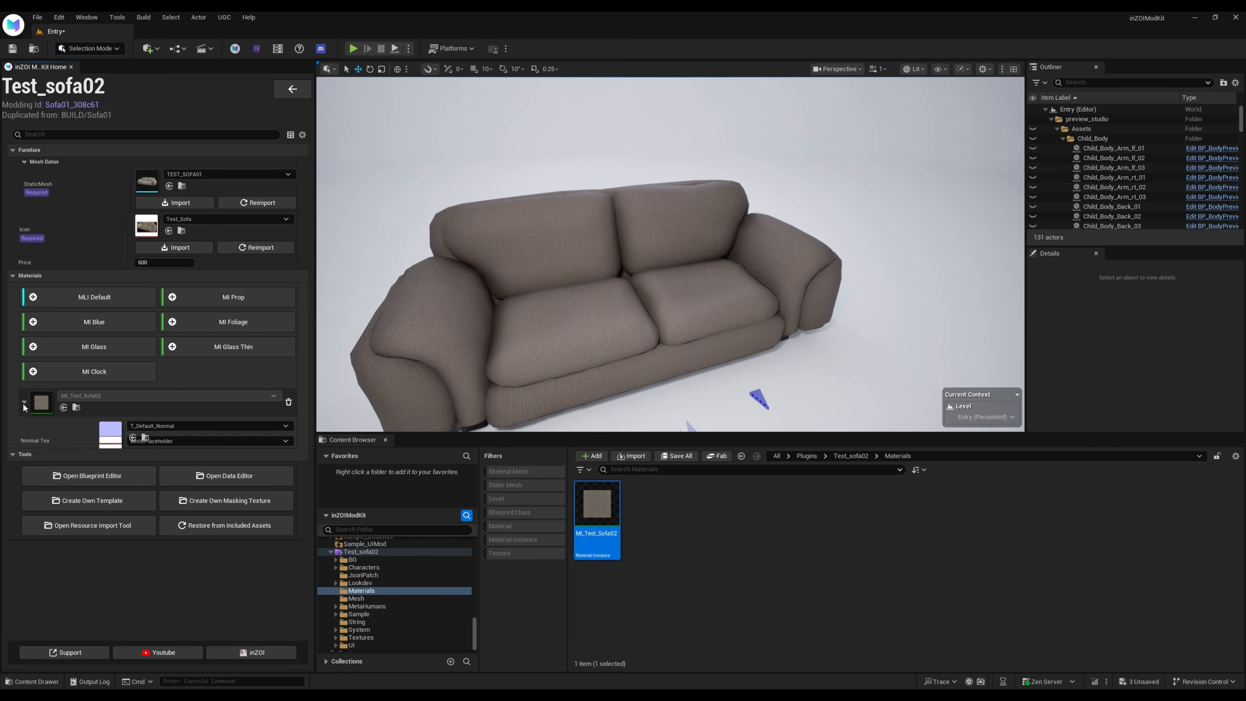
Assign T_HS_FN_SOFA01_NM from the Textures folder as MI_Test_Sofa02's Normal Tex and inspect the sofa from the front
{"action": "left_click", "coordinate": [23, 401]}
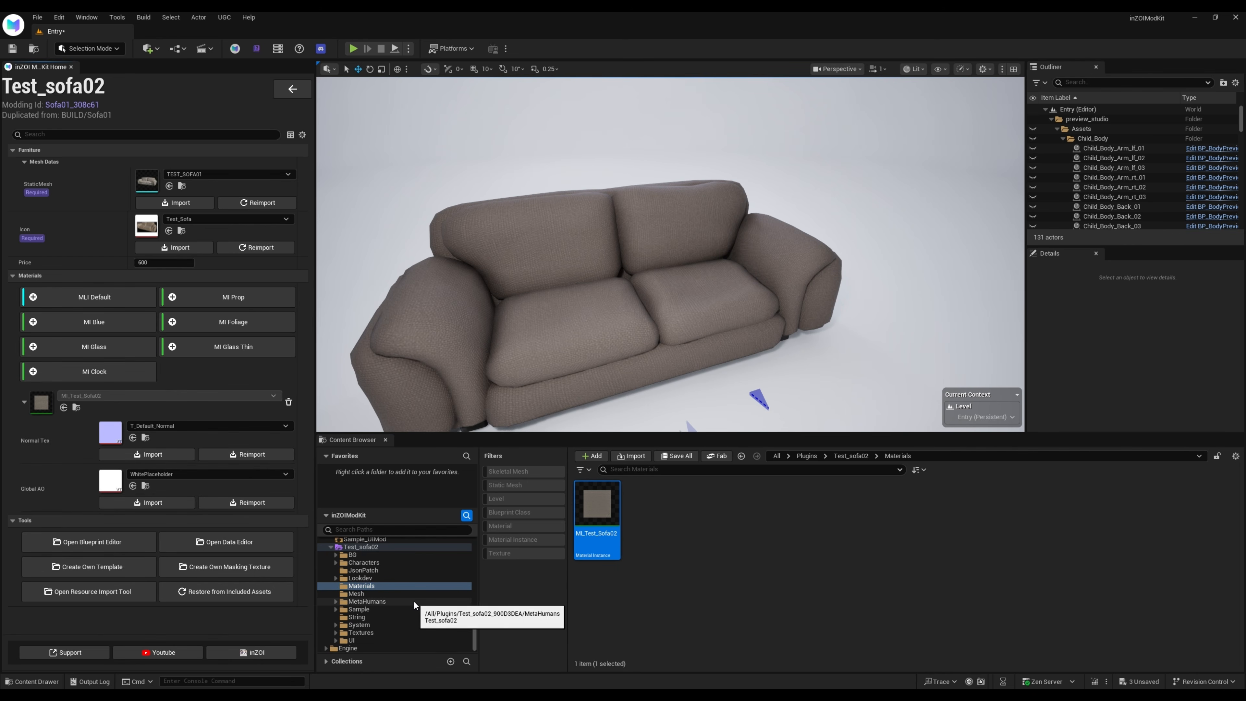
{"action": "left_click", "coordinate": [364, 633]}
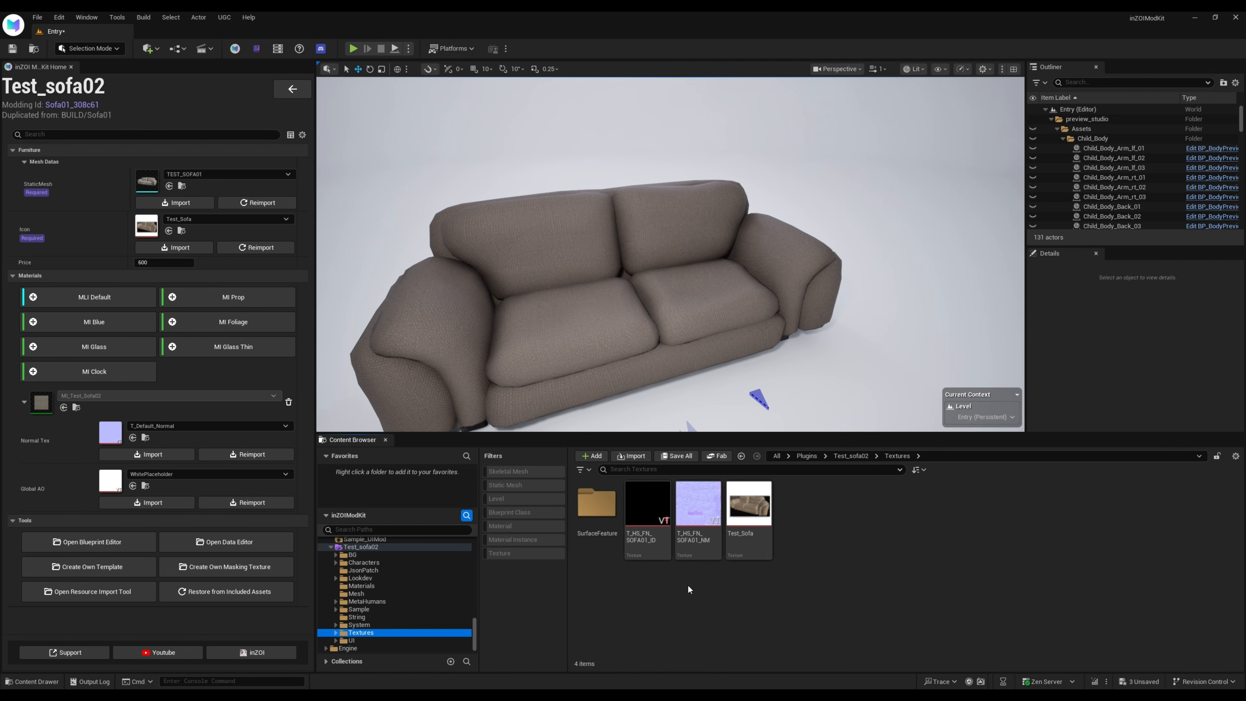
{"action": "left_click", "coordinate": [335, 633]}
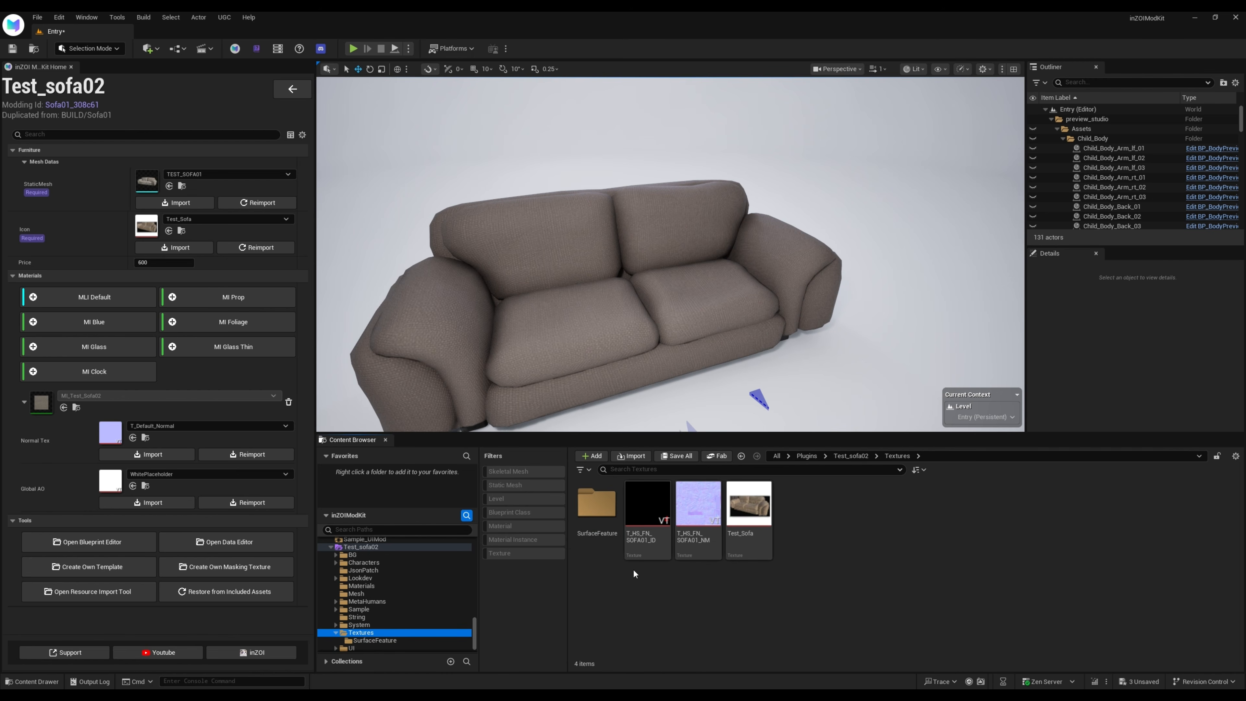
{"action": "left_click", "coordinate": [696, 519]}
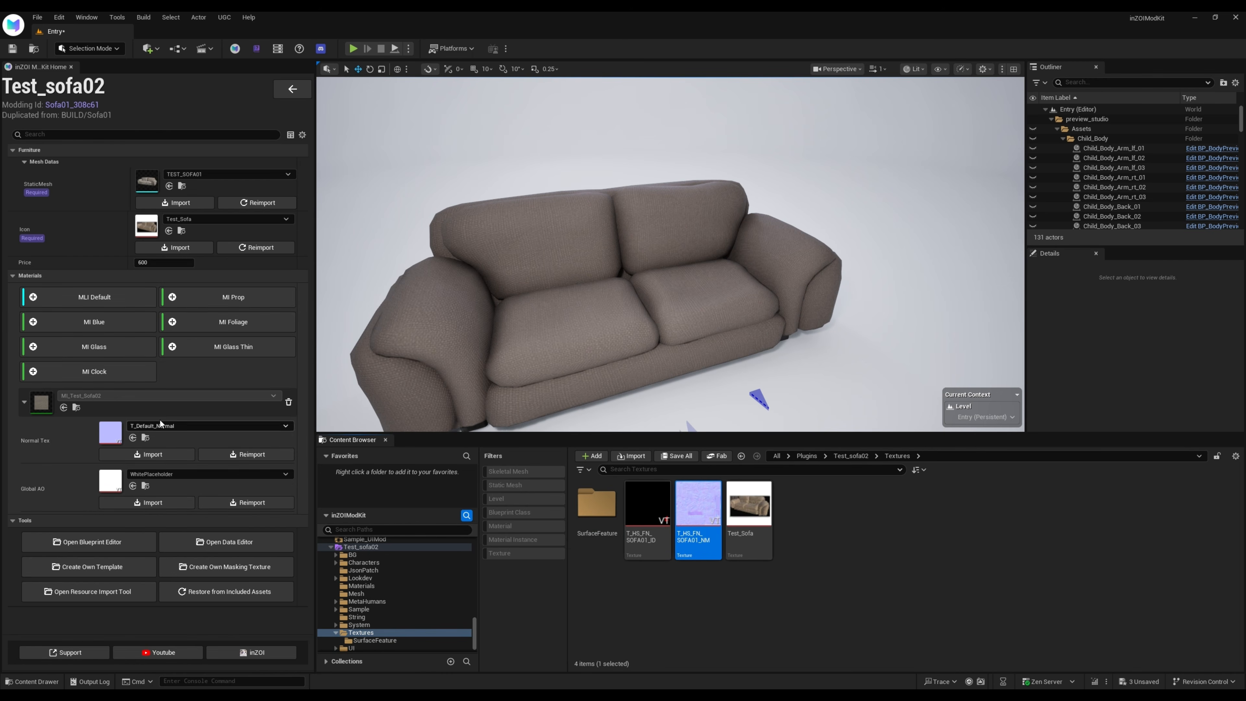
{"action": "left_click", "coordinate": [133, 438]}
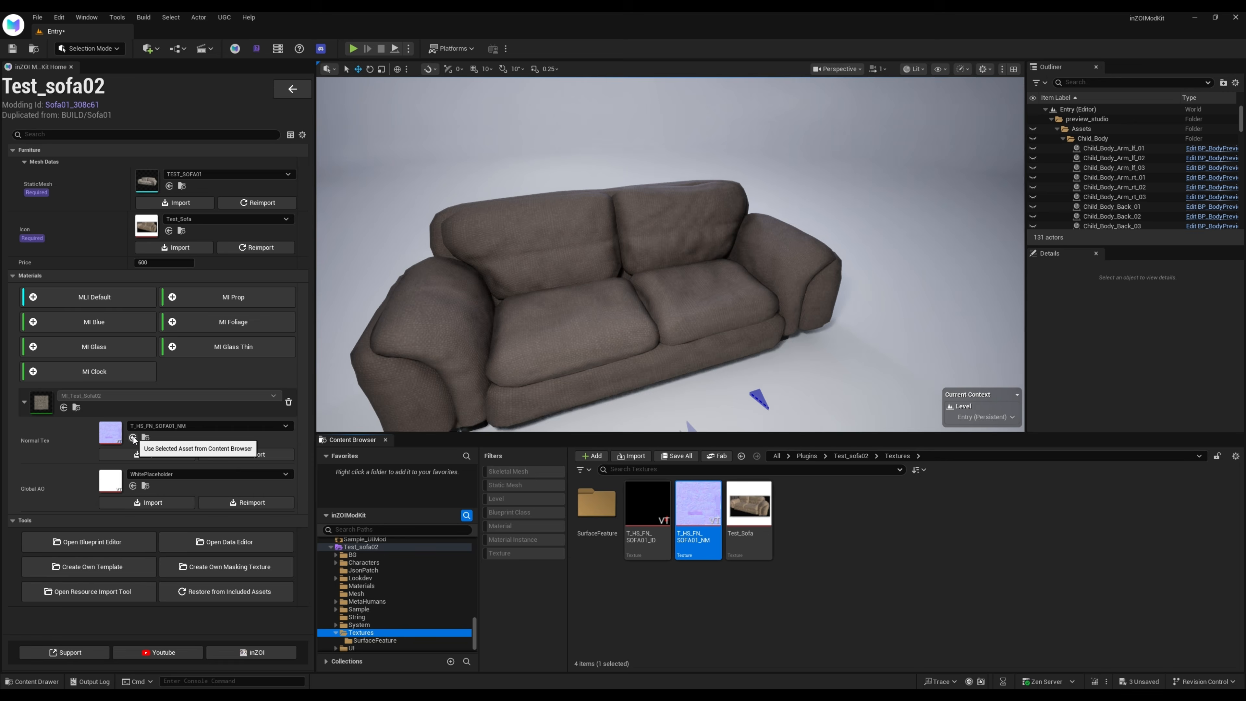
{"action": "right_click_drag", "start_coordinate": [669, 255], "coordinate": [736, 260]}
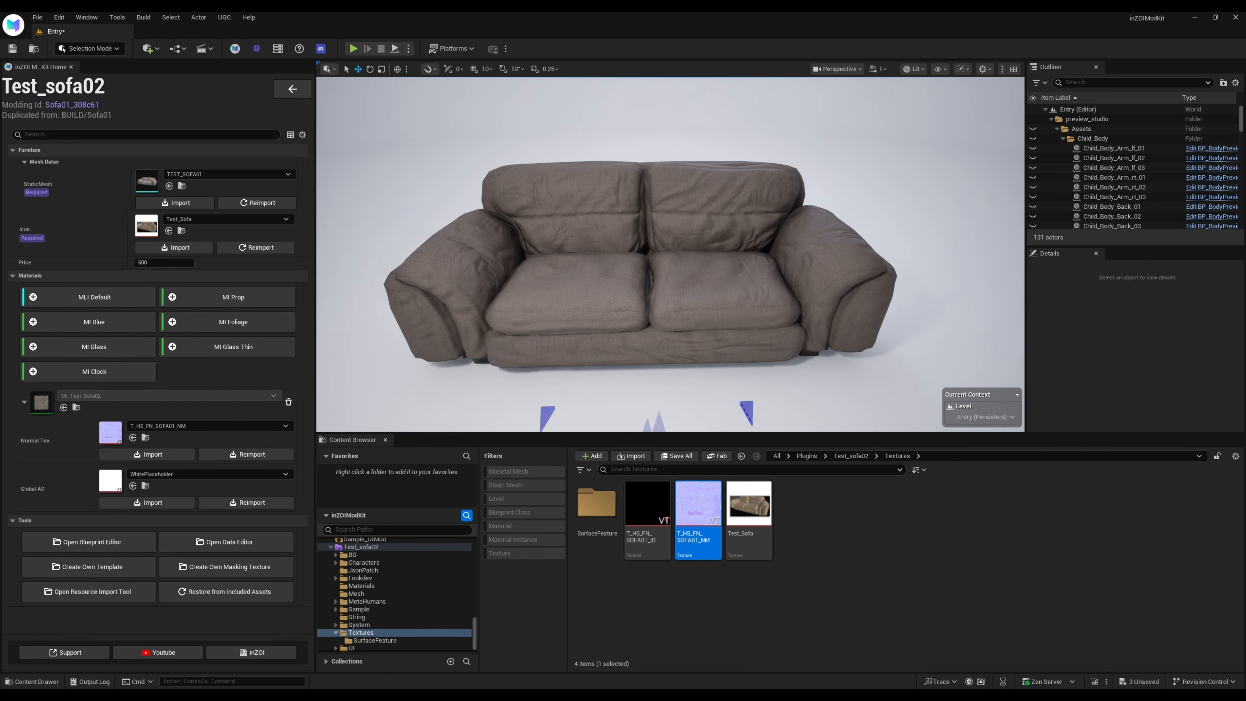
{"action": "scroll", "coordinate": [427, 217], "scroll_direction": "up", "scroll_amount": 5}
{"action": "scroll", "coordinate": [428, 217], "scroll_direction": "down", "scroll_amount": 5}
{"action": "left_click", "coordinate": [427, 217]}
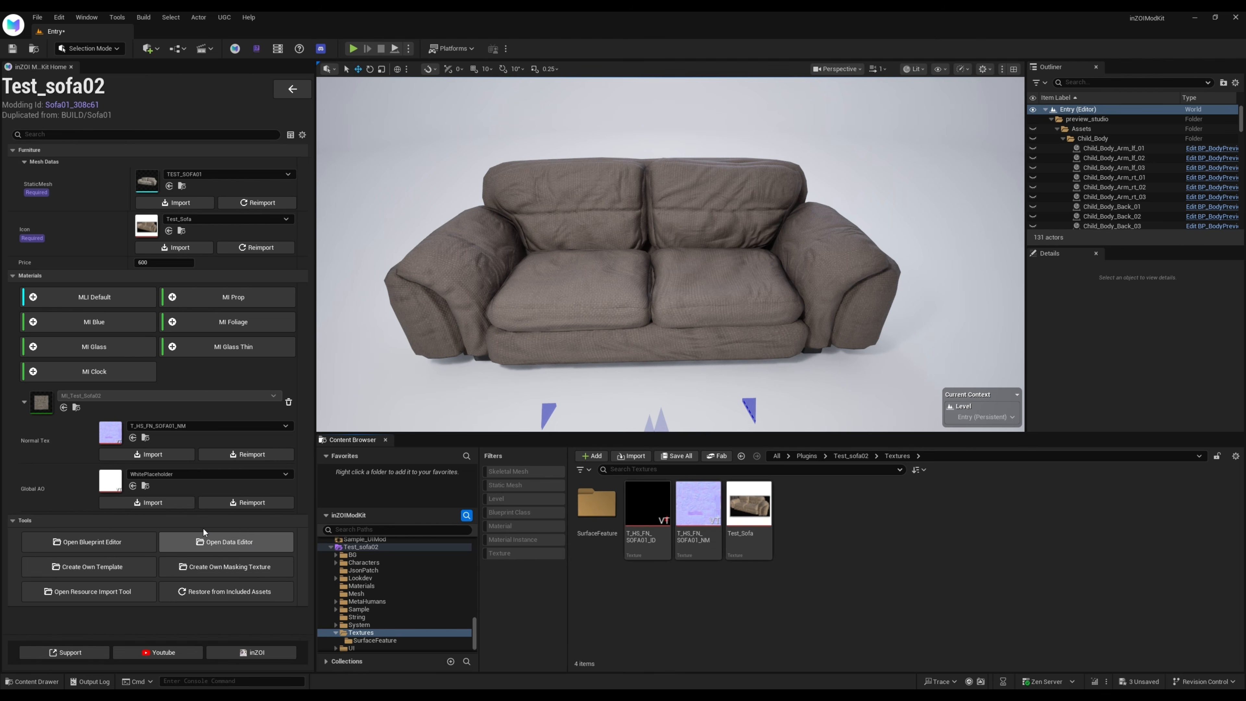
Open the Data Editor, filter the source data by "cus" and open the ObjectCustomizeMaterialParts table
{"action": "left_click", "coordinate": [218, 542]}
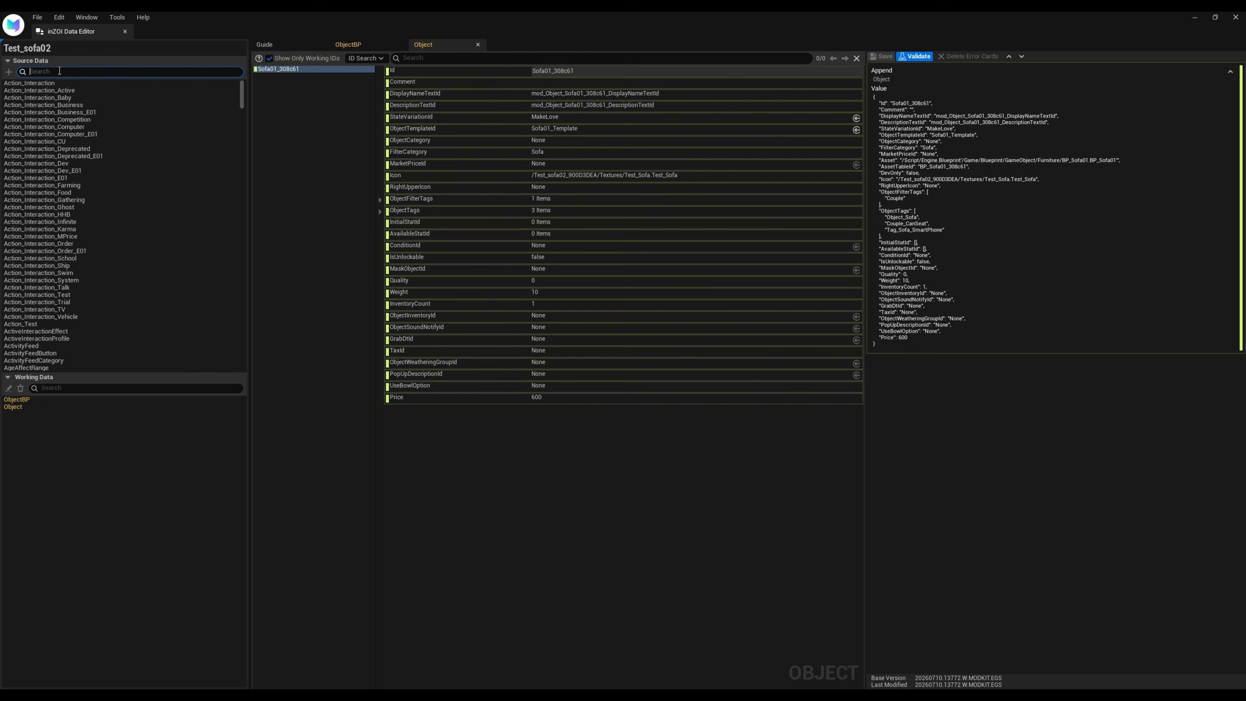
{"action": "type", "text": "cus"}
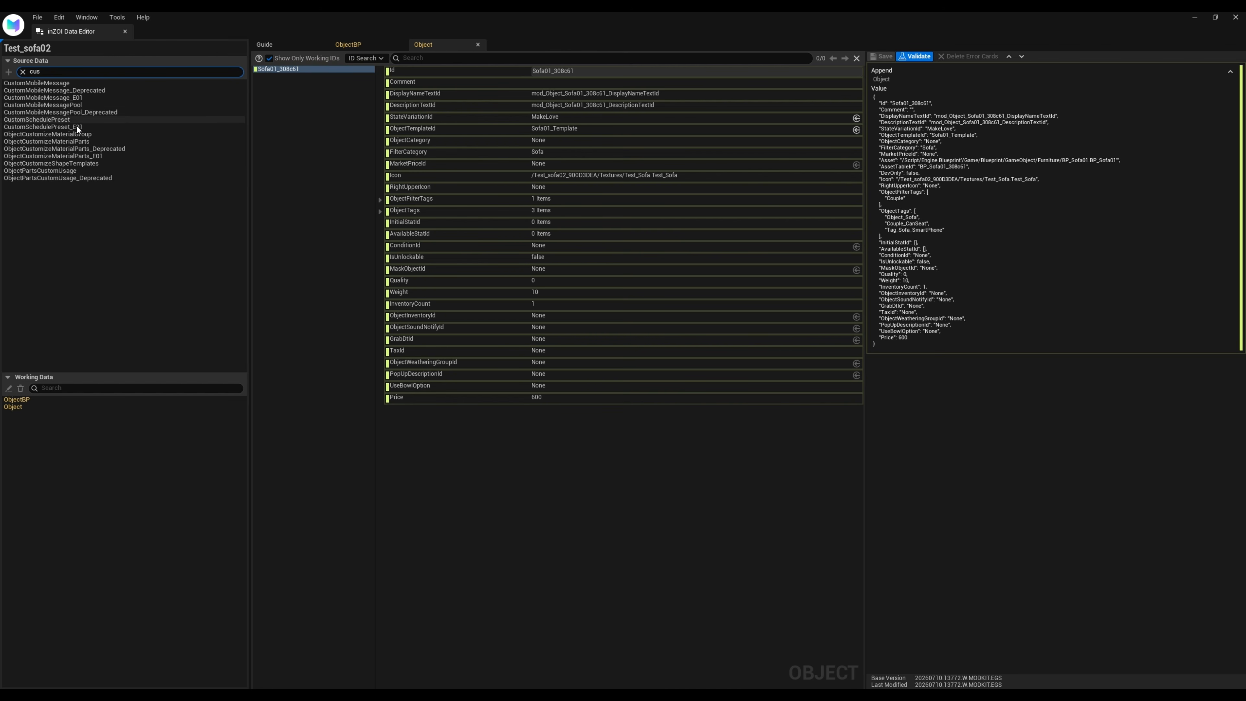
{"action": "left_click", "coordinate": [80, 143]}
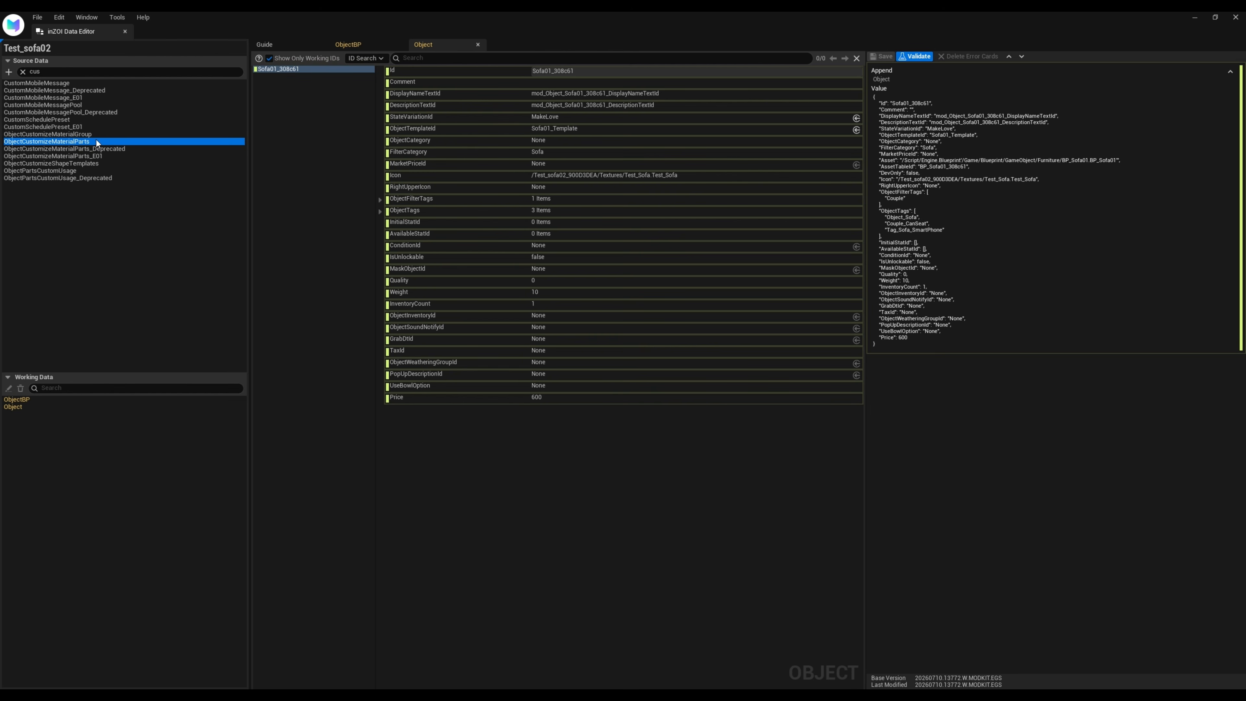
{"action": "double_click", "coordinate": [76, 142]}
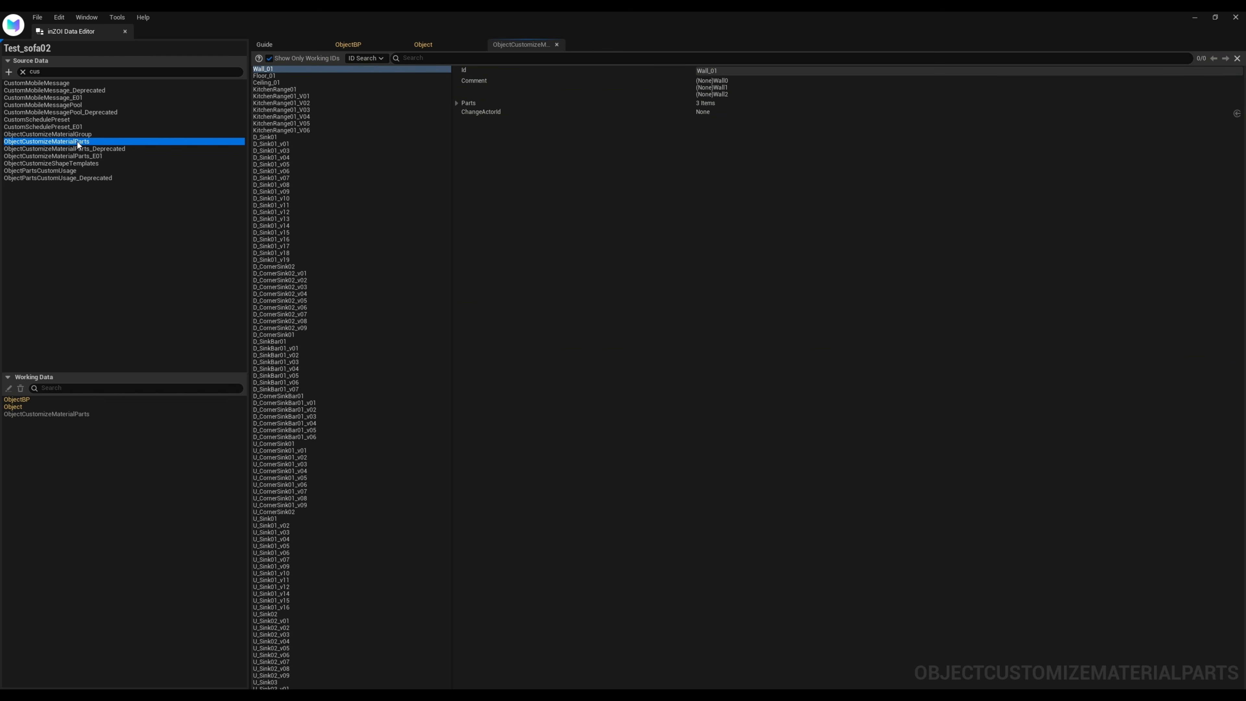
Search the ObjectCustomizeMaterialParts table for "sofa" and append a new item based on Sofa01, keeping its two parts
{"action": "left_click", "coordinate": [424, 58]}
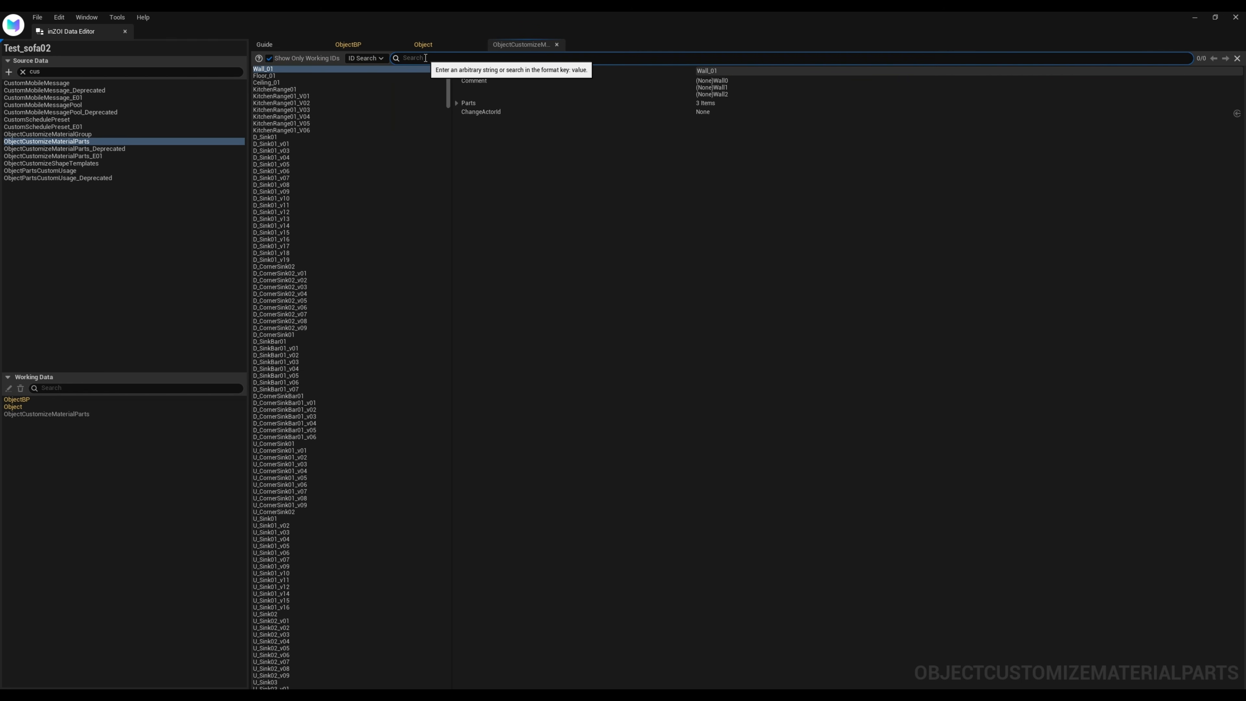
{"action": "key", "text": "Return"}
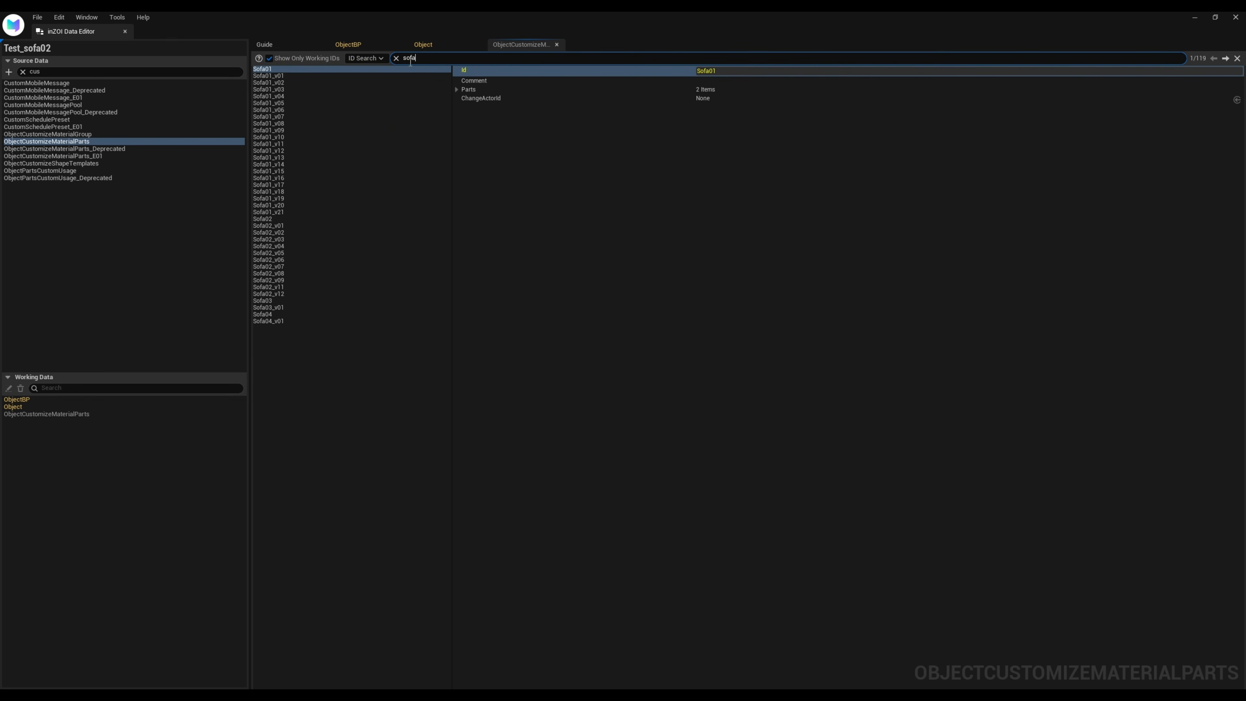
{"action": "right_click", "coordinate": [273, 72]}
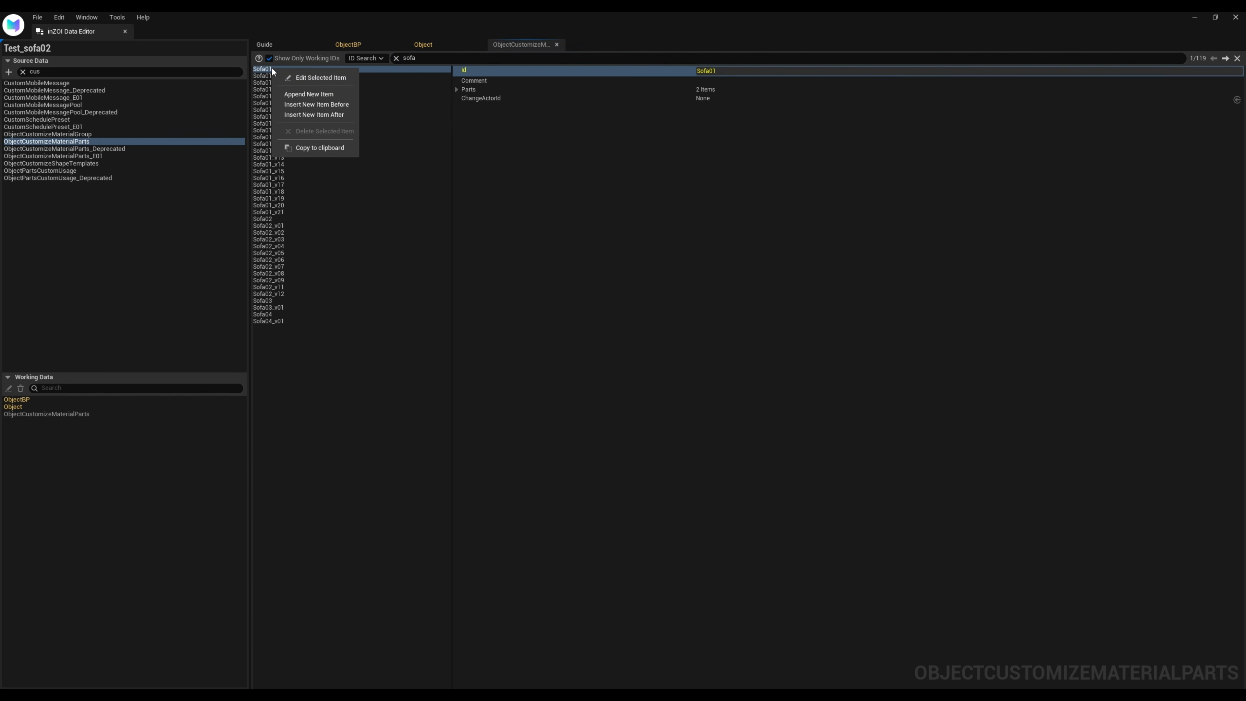
{"action": "left_click", "coordinate": [335, 96]}
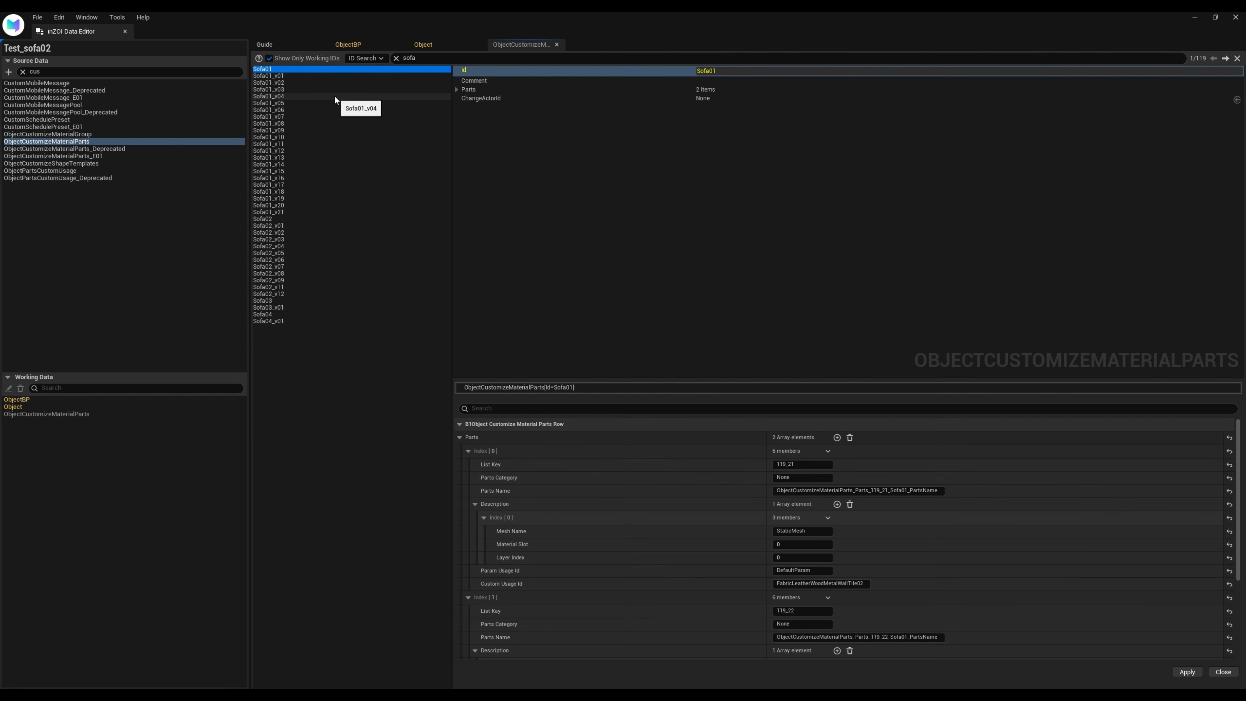
{"action": "scroll", "coordinate": [1052, 595], "scroll_direction": "down", "scroll_amount": 4}
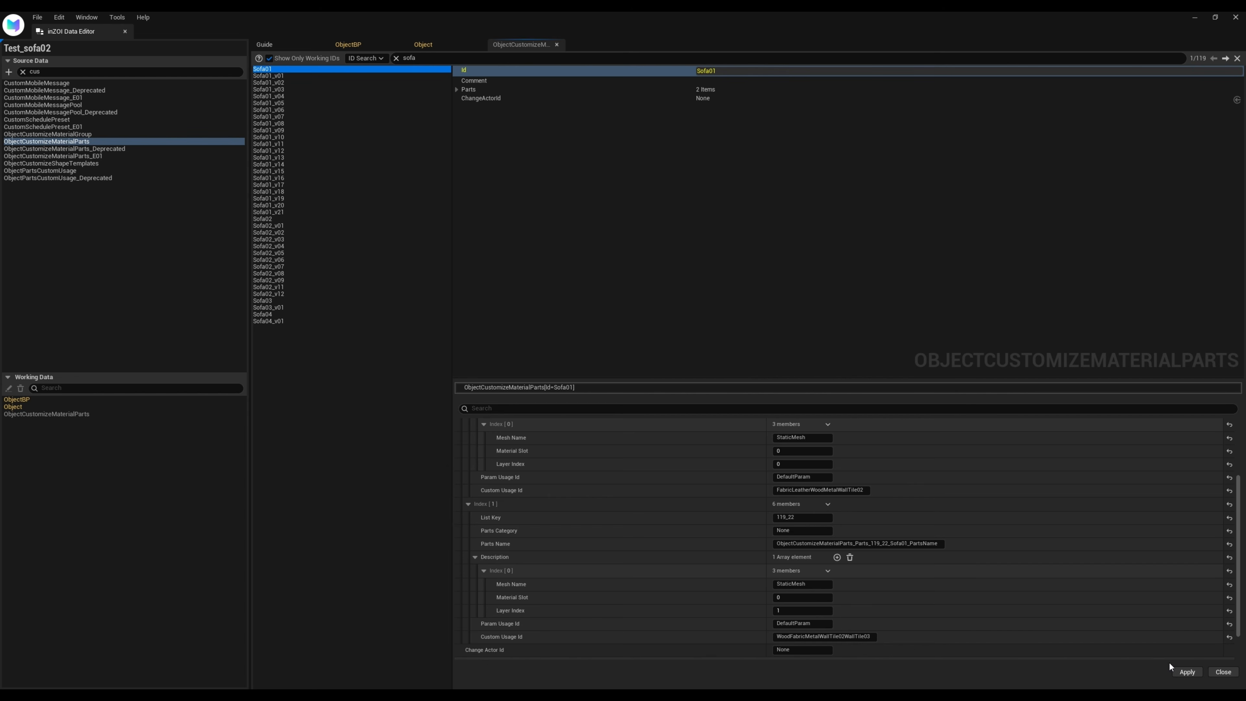
{"action": "left_click", "coordinate": [1187, 672]}
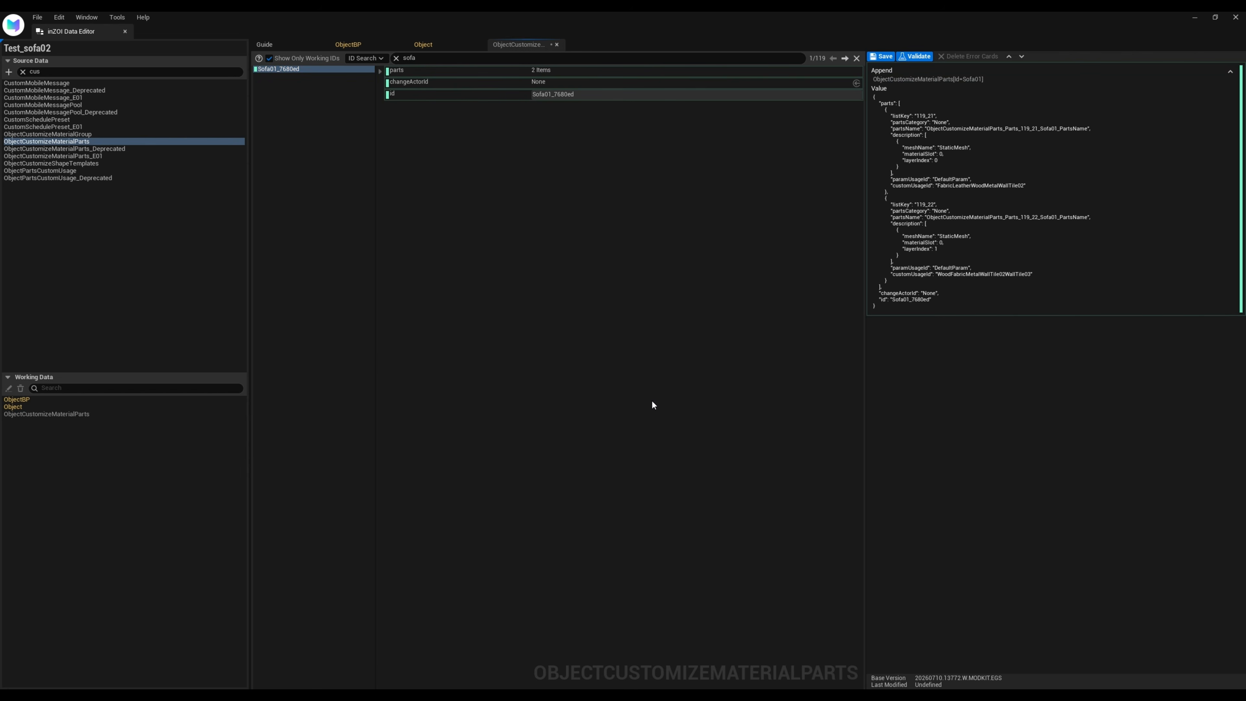
Copy the Id Sofa01_308c61 from the mod's entry in the Object table and close the entry without changes
{"action": "left_click", "coordinate": [428, 44]}
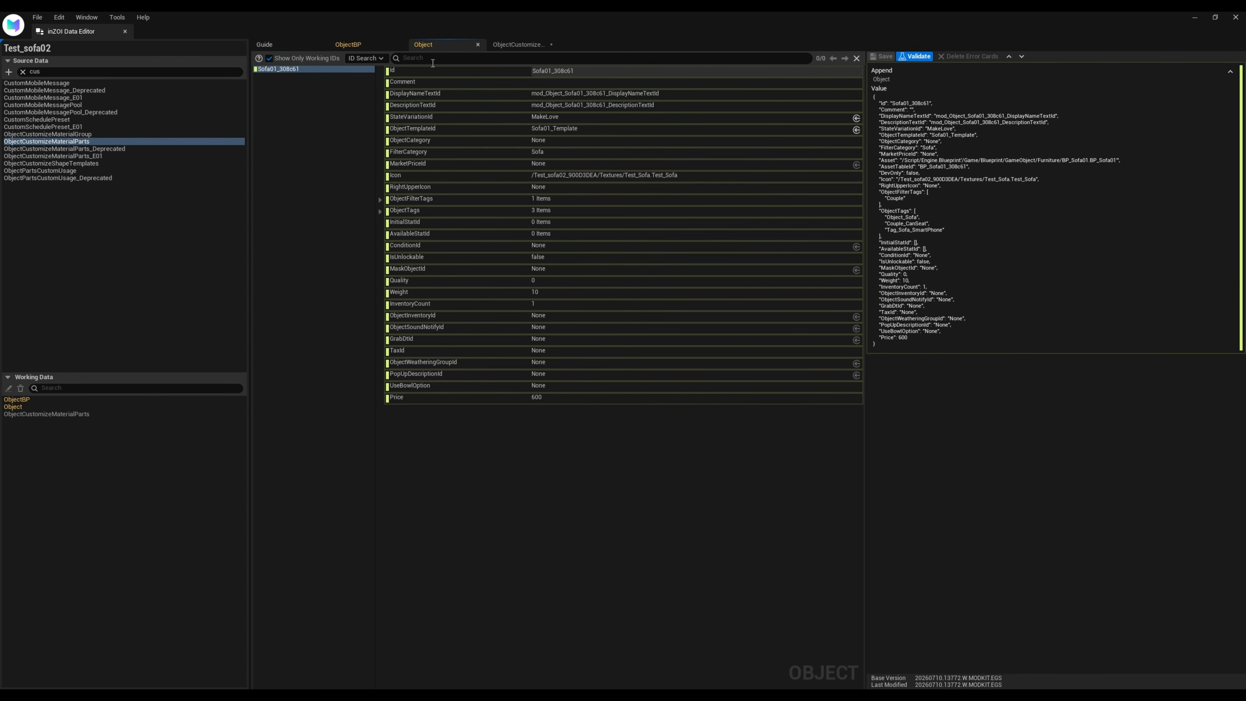
{"action": "right_click", "coordinate": [290, 69]}
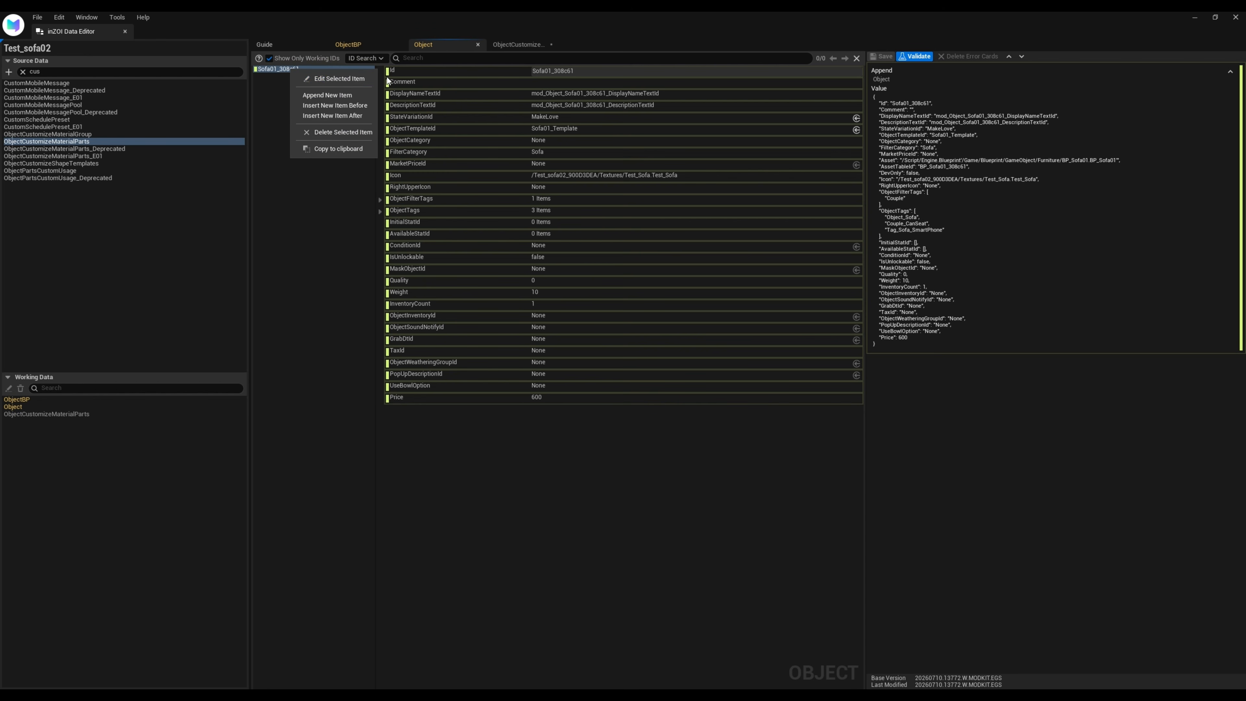
{"action": "left_click", "coordinate": [351, 80]}
{"action": "scroll", "coordinate": [724, 564], "scroll_direction": "down", "scroll_amount": 10}
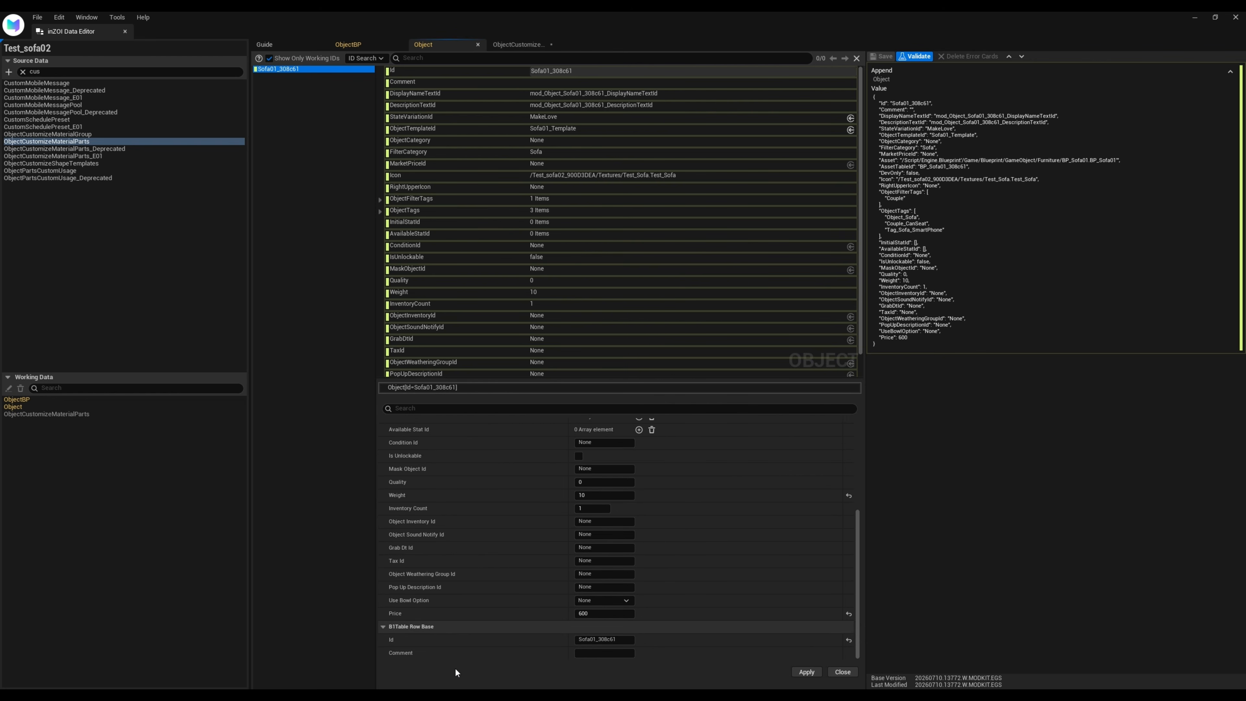
{"action": "left_click", "coordinate": [624, 640]}
{"action": "left_click_drag", "start_coordinate": [624, 639], "coordinate": [577, 640]}
{"action": "key", "text": "ctrl+c"}
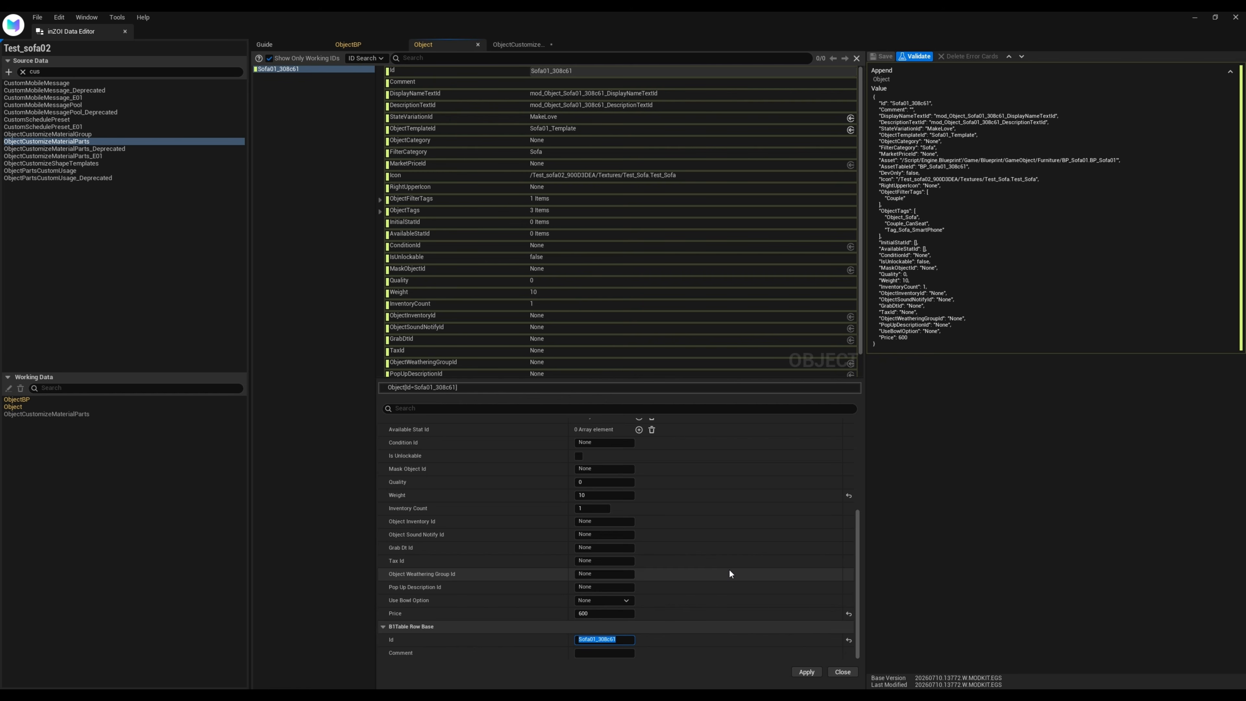
{"action": "left_click", "coordinate": [841, 672]}
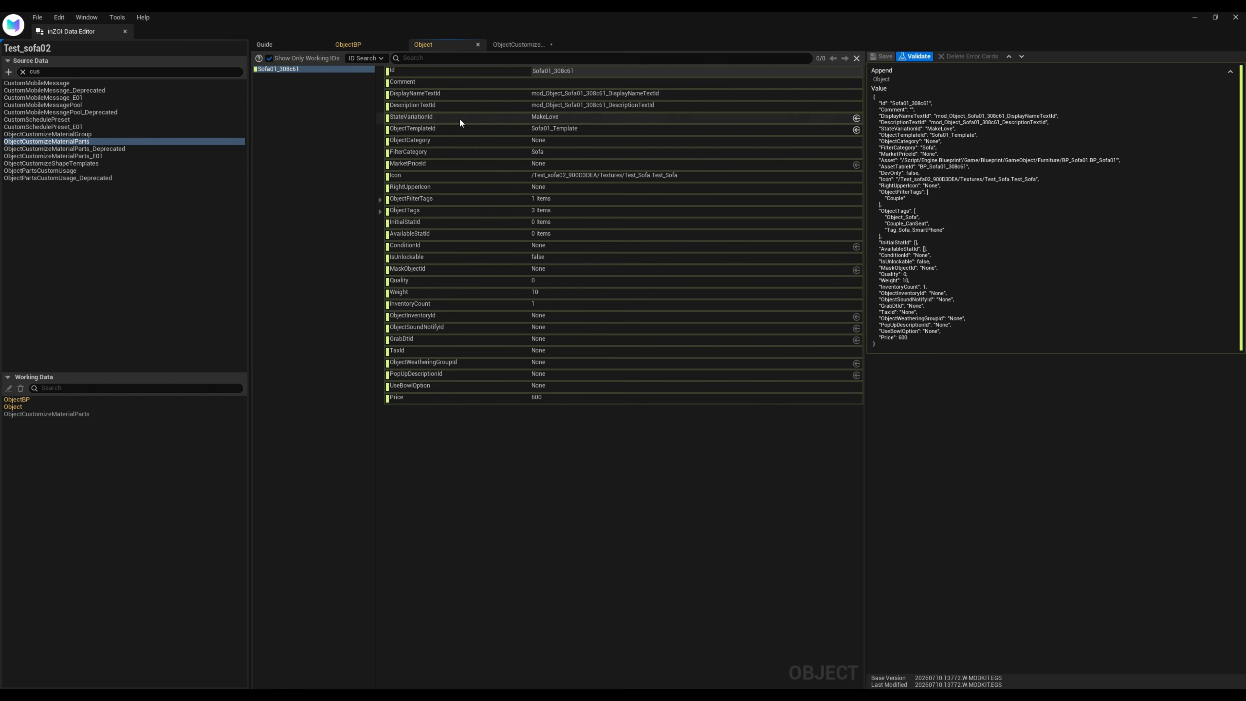
Set the Id of the appended ObjectCustomizeMaterialParts entry to the copied Sofa01_308c61 and apply the change
{"action": "left_click", "coordinate": [513, 42]}
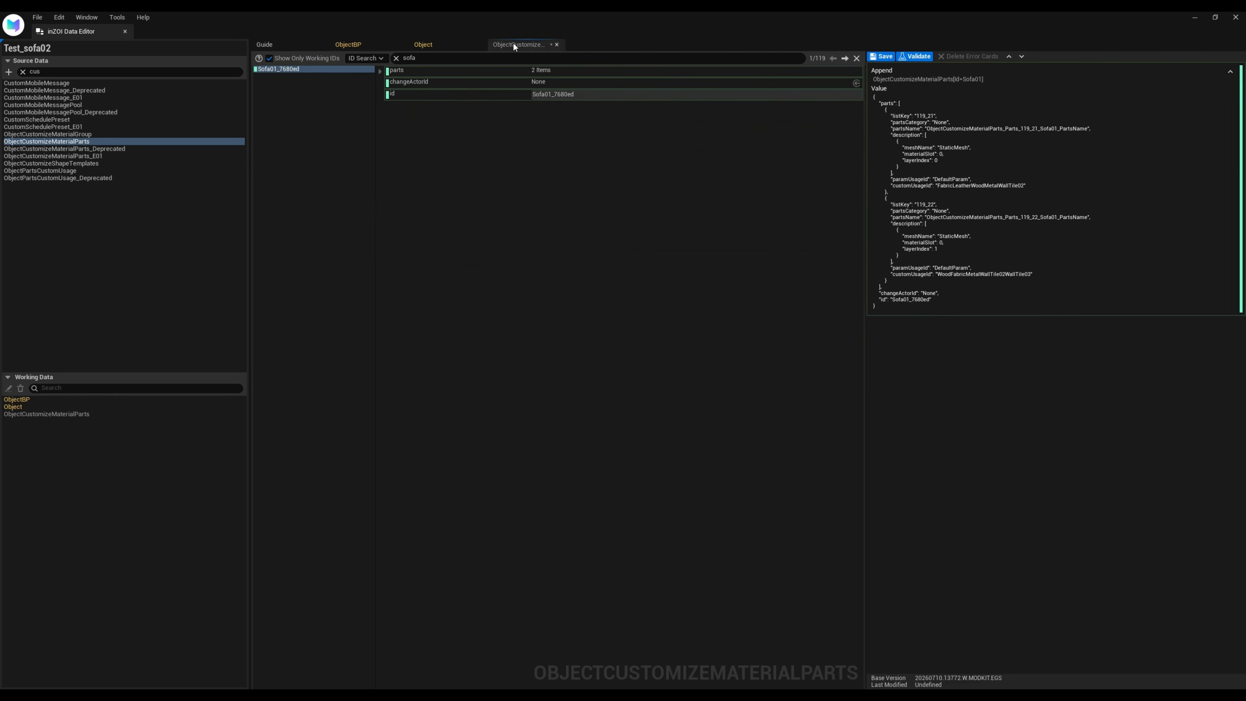
{"action": "right_click", "coordinate": [281, 69]}
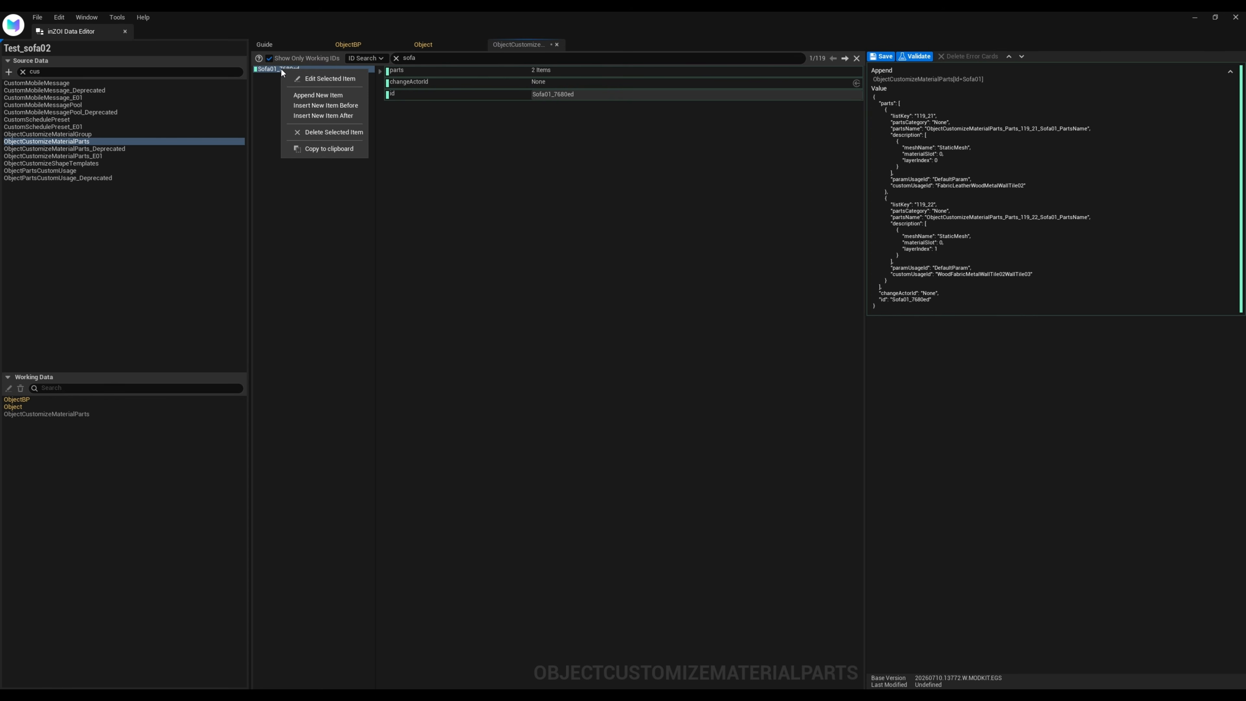
{"action": "left_click", "coordinate": [342, 80]}
{"action": "scroll", "coordinate": [723, 487], "scroll_direction": "down", "scroll_amount": 6}
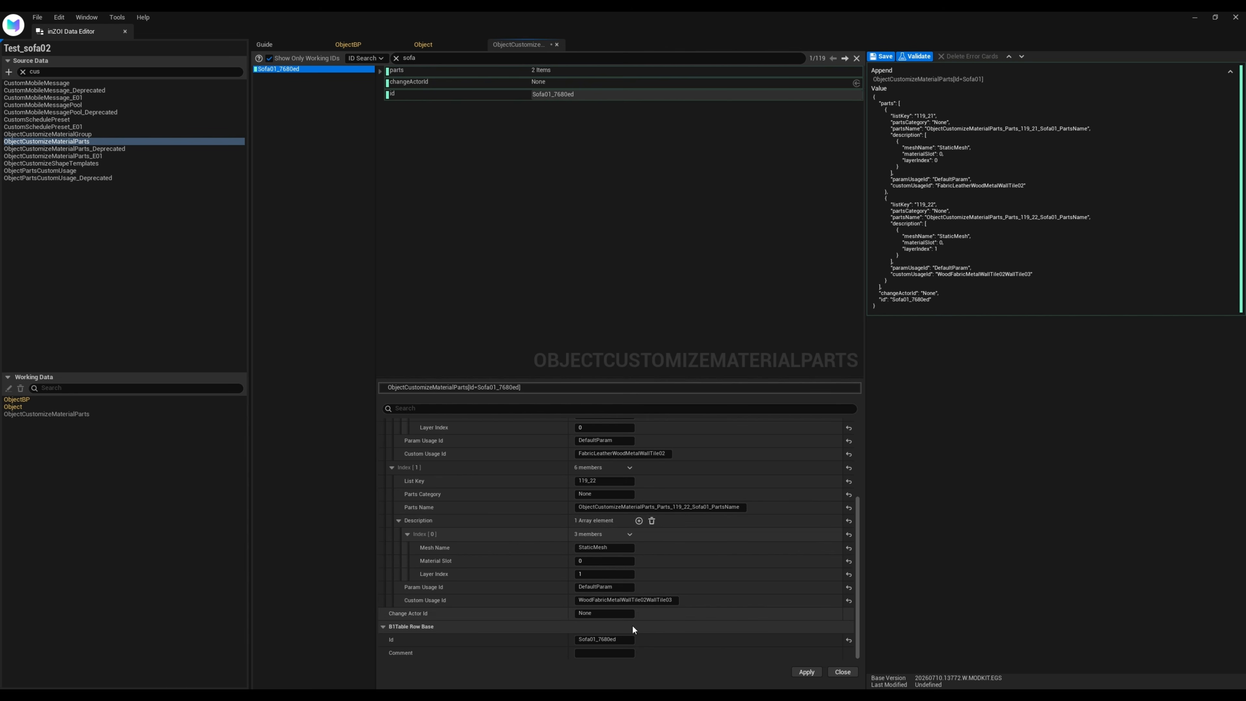
{"action": "left_click", "coordinate": [613, 639]}
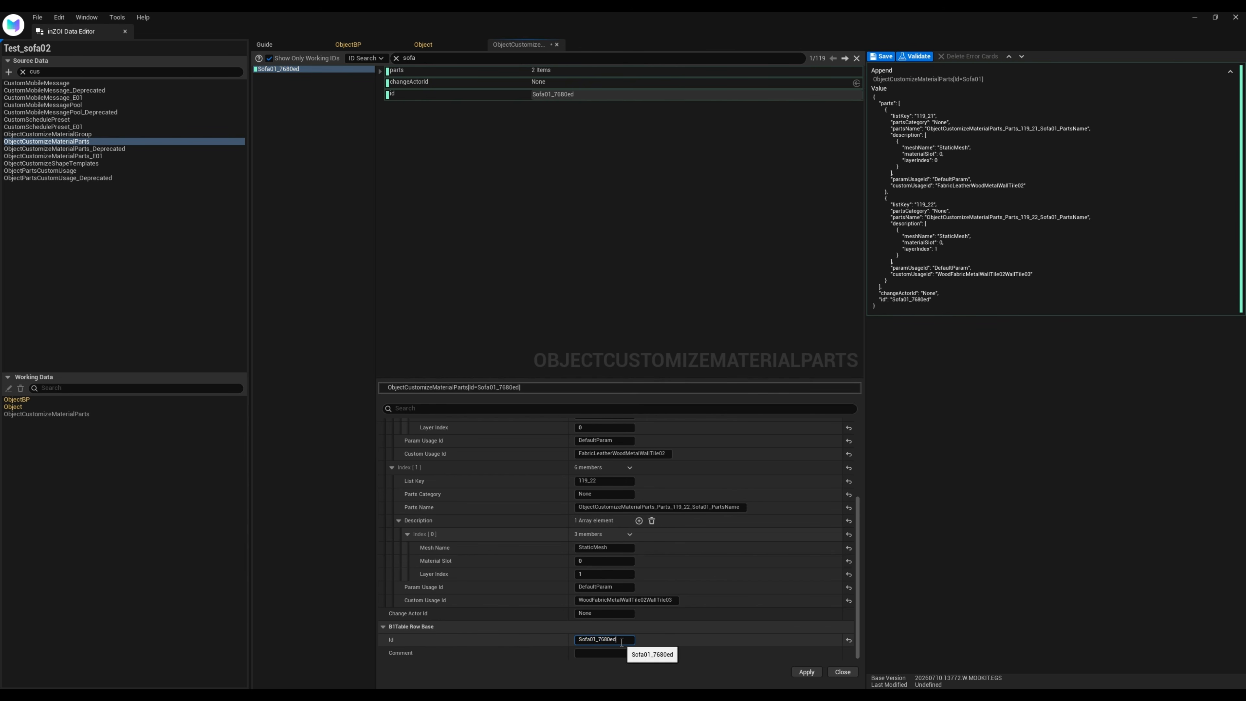
{"action": "key", "text": "ctrl+v"}
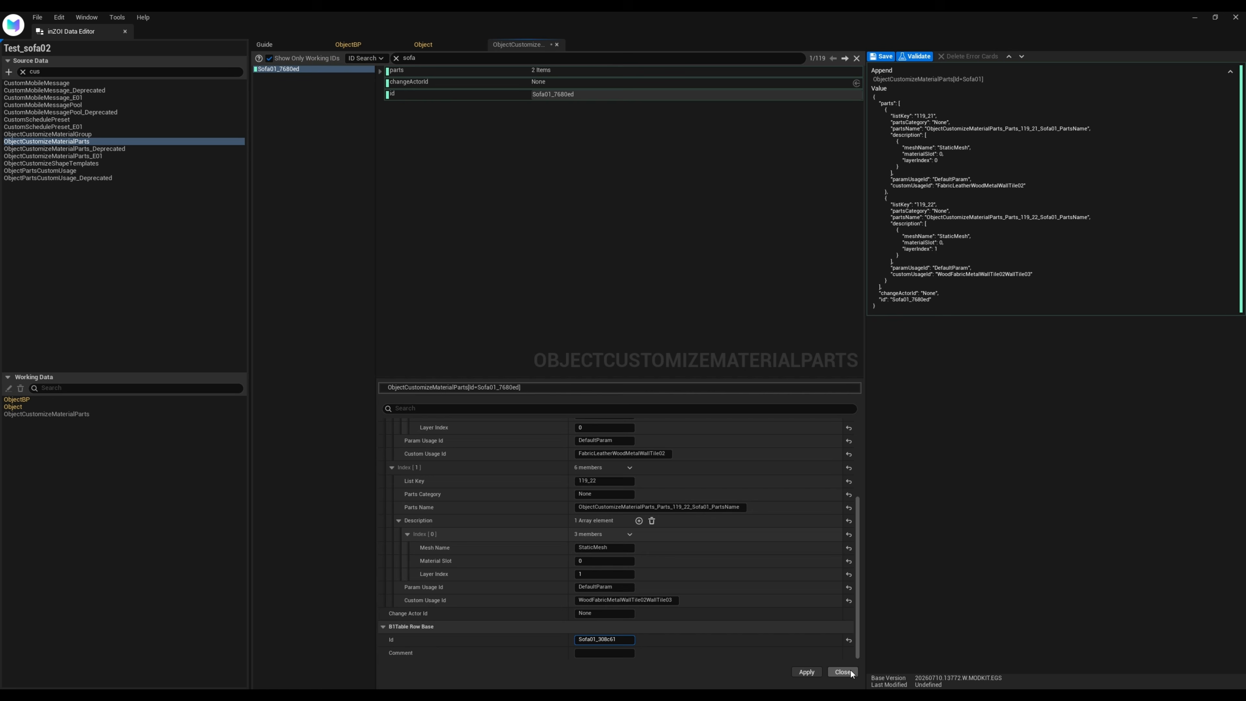
{"action": "left_click", "coordinate": [806, 672]}
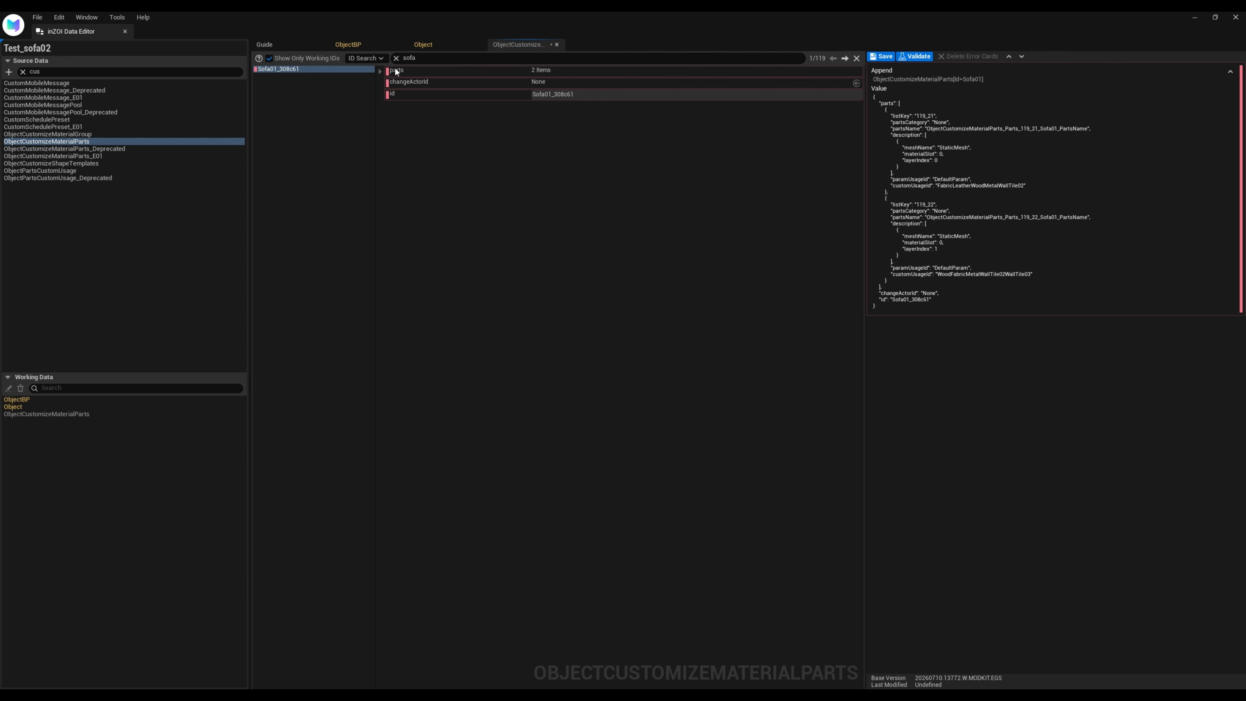
Expand the Sofa01_308c61 entry's two parts and examine their part names, mesh, material slot, layer index and usage Ids
{"action": "left_click", "coordinate": [382, 70]}
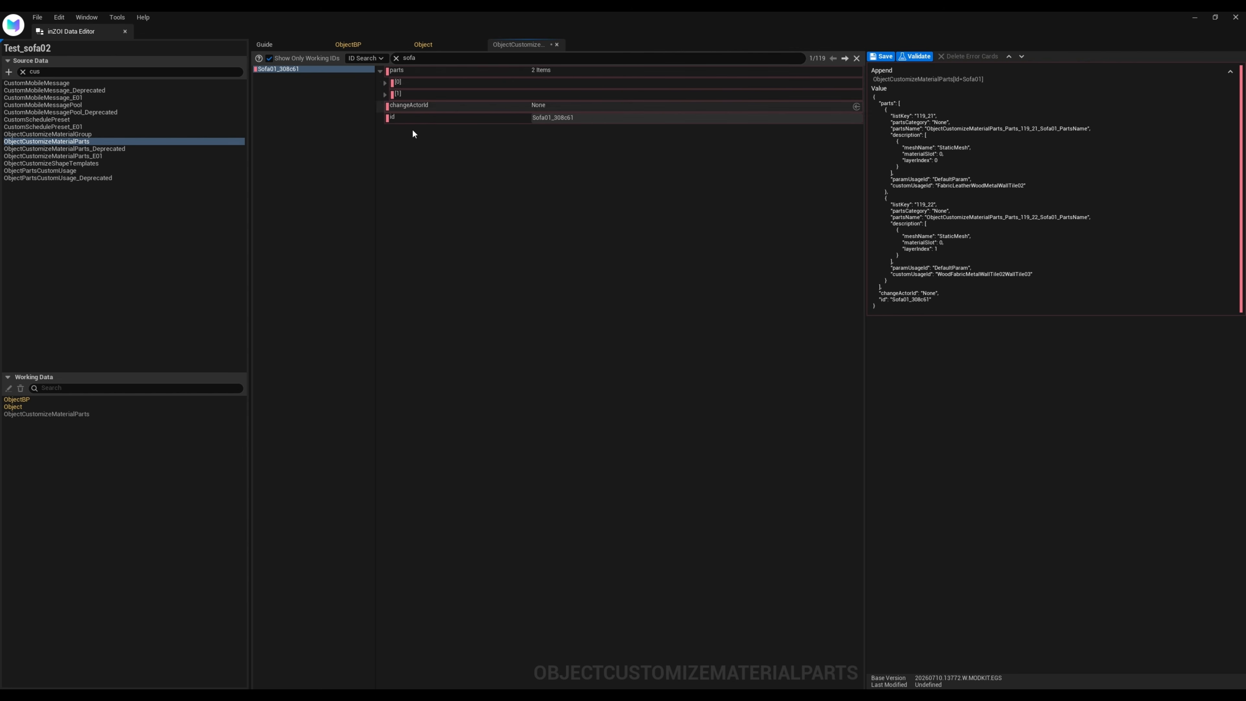
{"action": "left_click", "coordinate": [384, 83]}
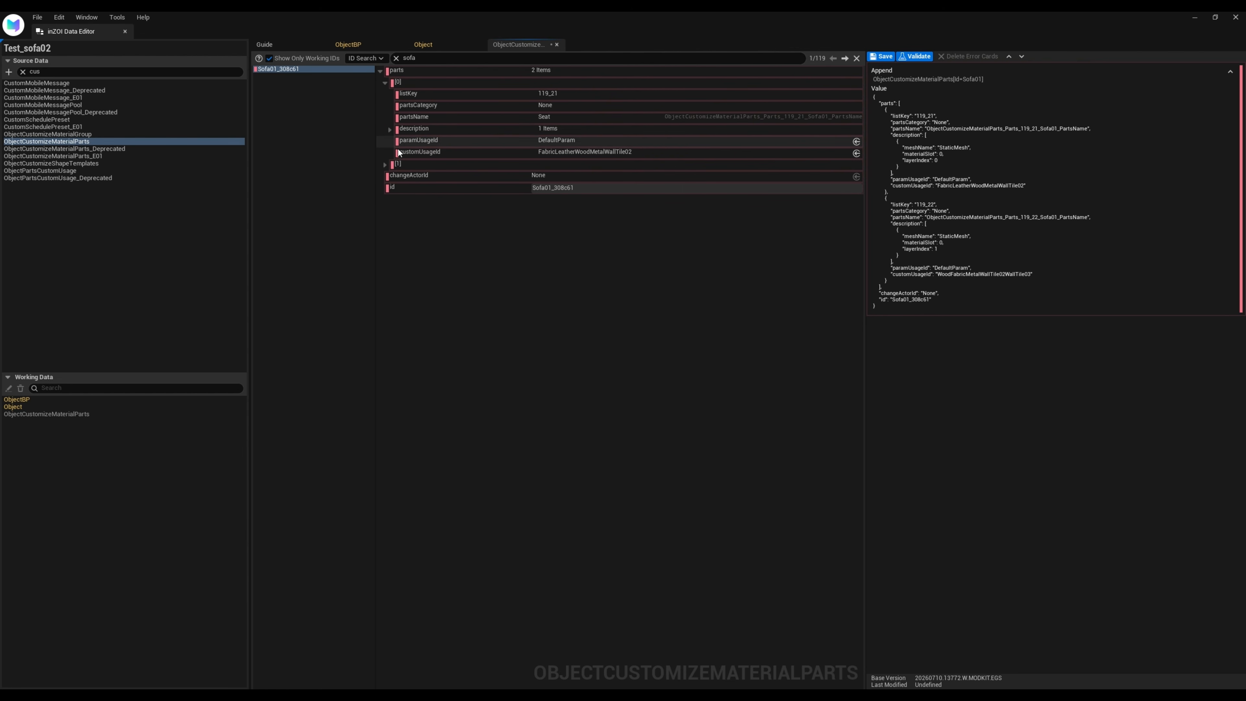
{"action": "left_click", "coordinate": [385, 164]}
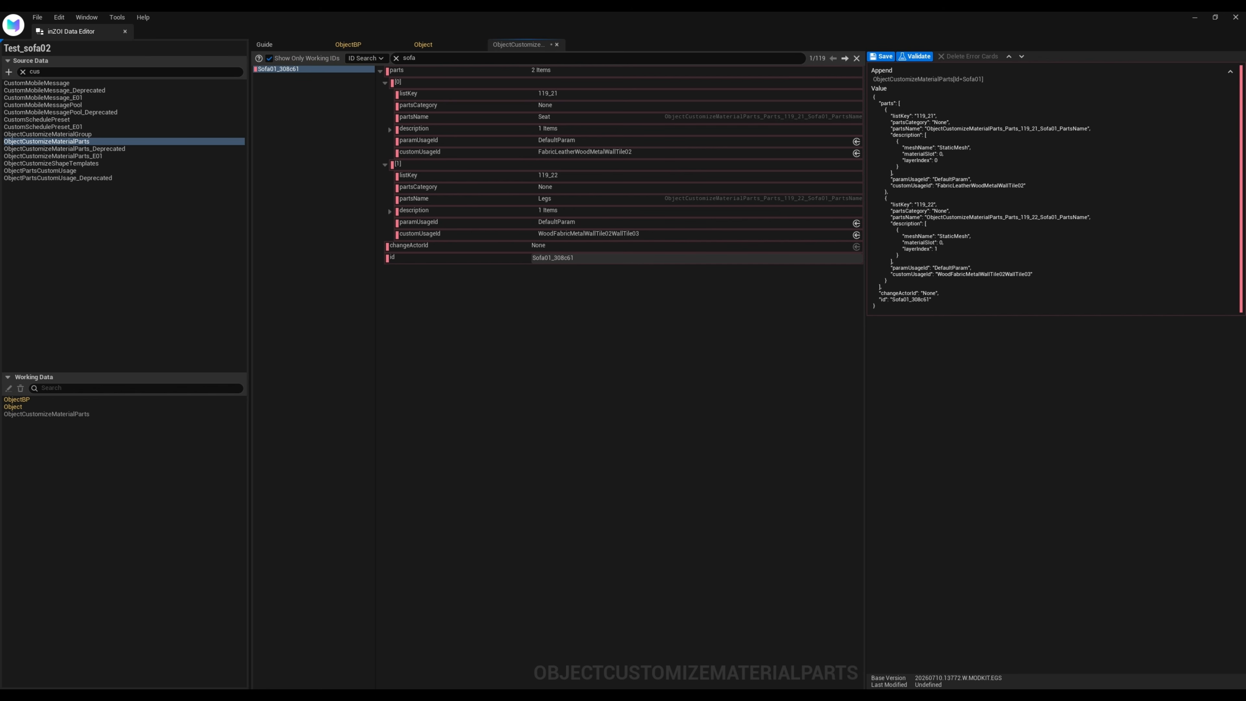
{"action": "right_click", "coordinate": [299, 69]}
{"action": "left_click", "coordinate": [330, 79]}
{"action": "scroll", "coordinate": [539, 506], "scroll_direction": "down", "scroll_amount": 3}
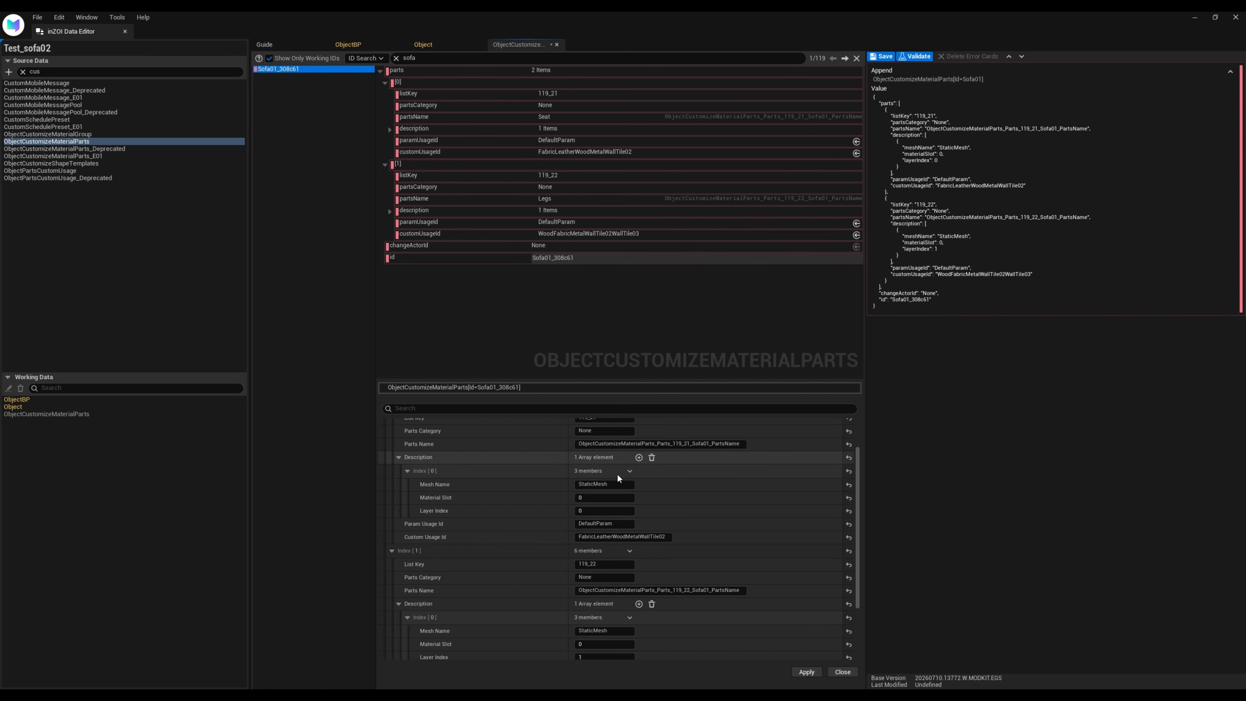
{"action": "scroll", "coordinate": [511, 521], "scroll_direction": "down", "scroll_amount": 3}
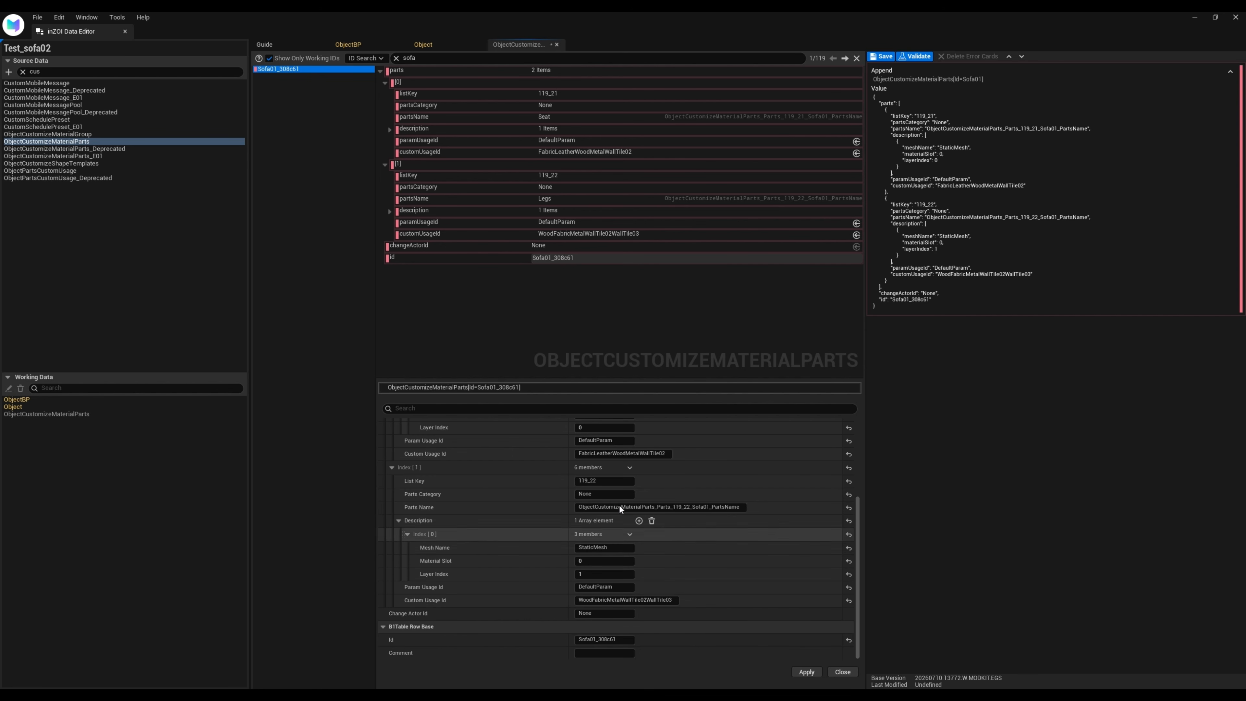
{"action": "left_click", "coordinate": [808, 672]}
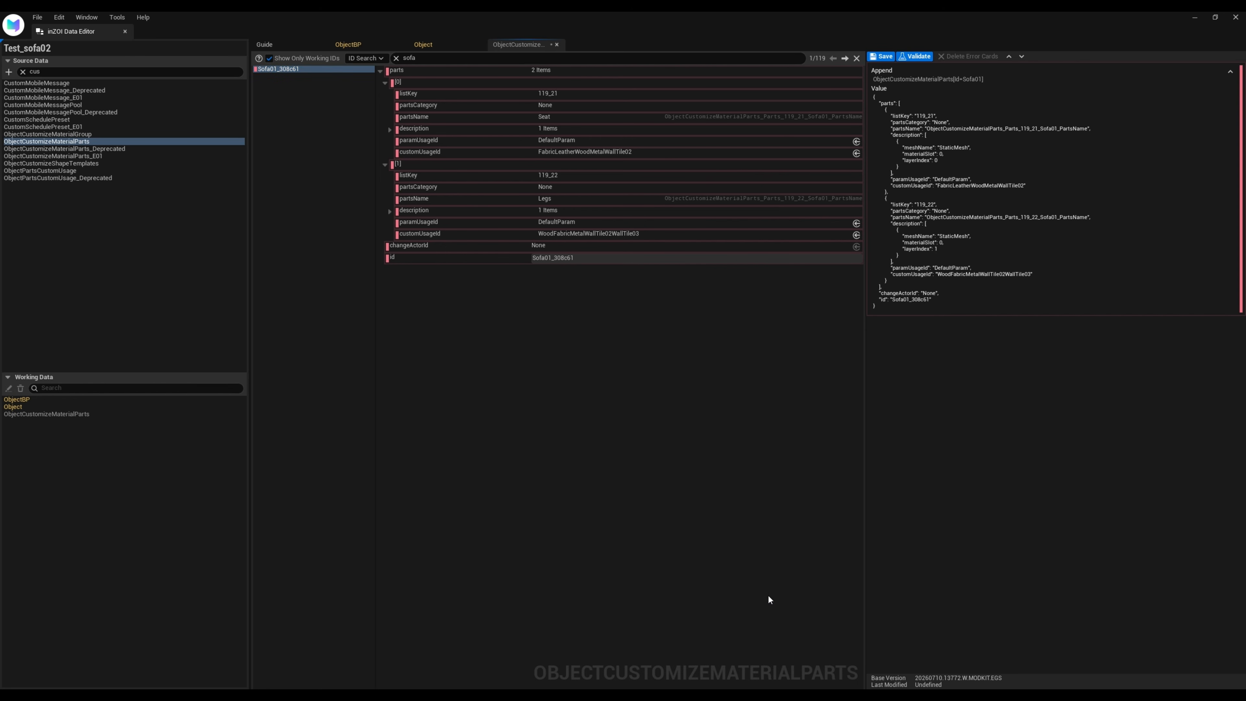
Validate and save the ObjectCustomizeMaterialParts data and close the Data Editor
{"action": "left_click", "coordinate": [918, 55]}
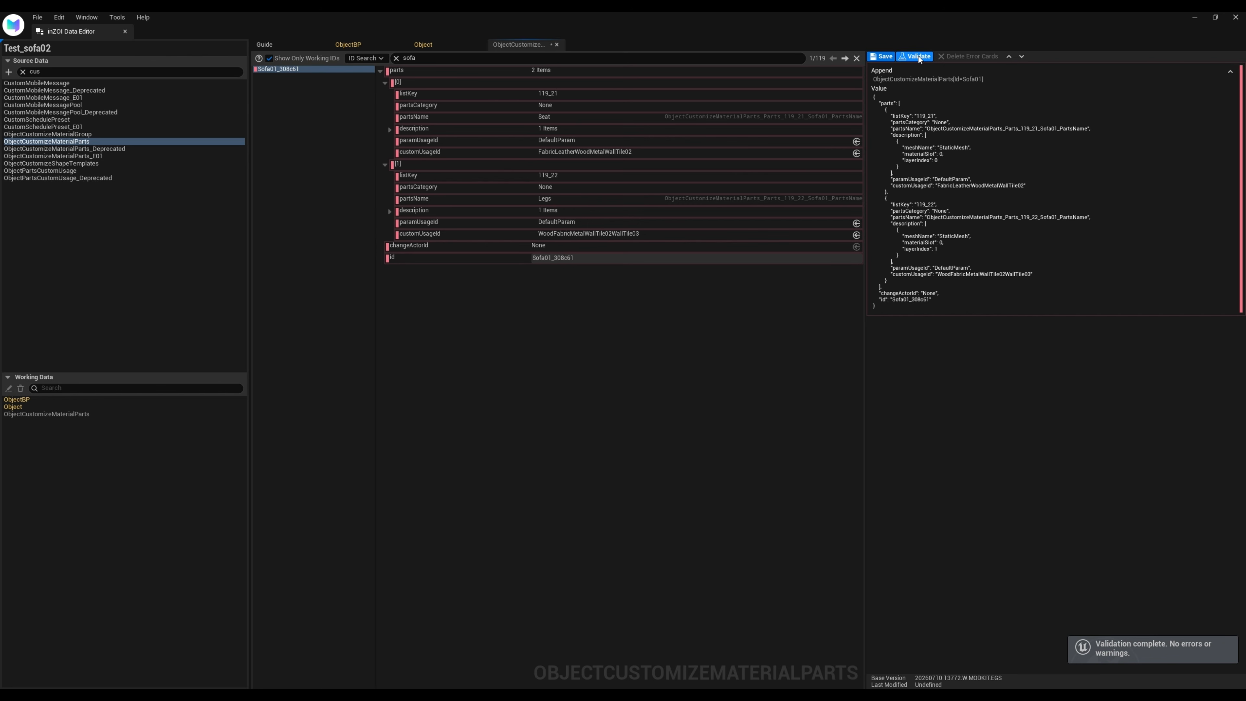
{"action": "left_click", "coordinate": [884, 57]}
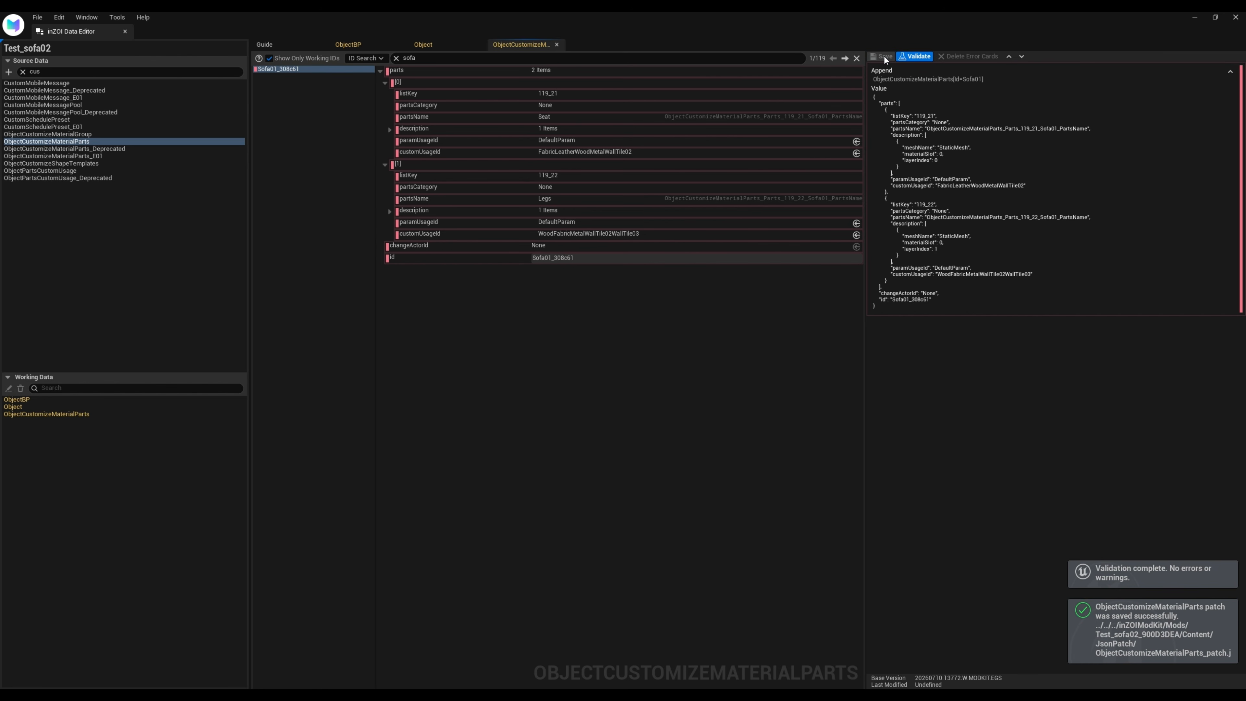
{"action": "left_click", "coordinate": [125, 31]}
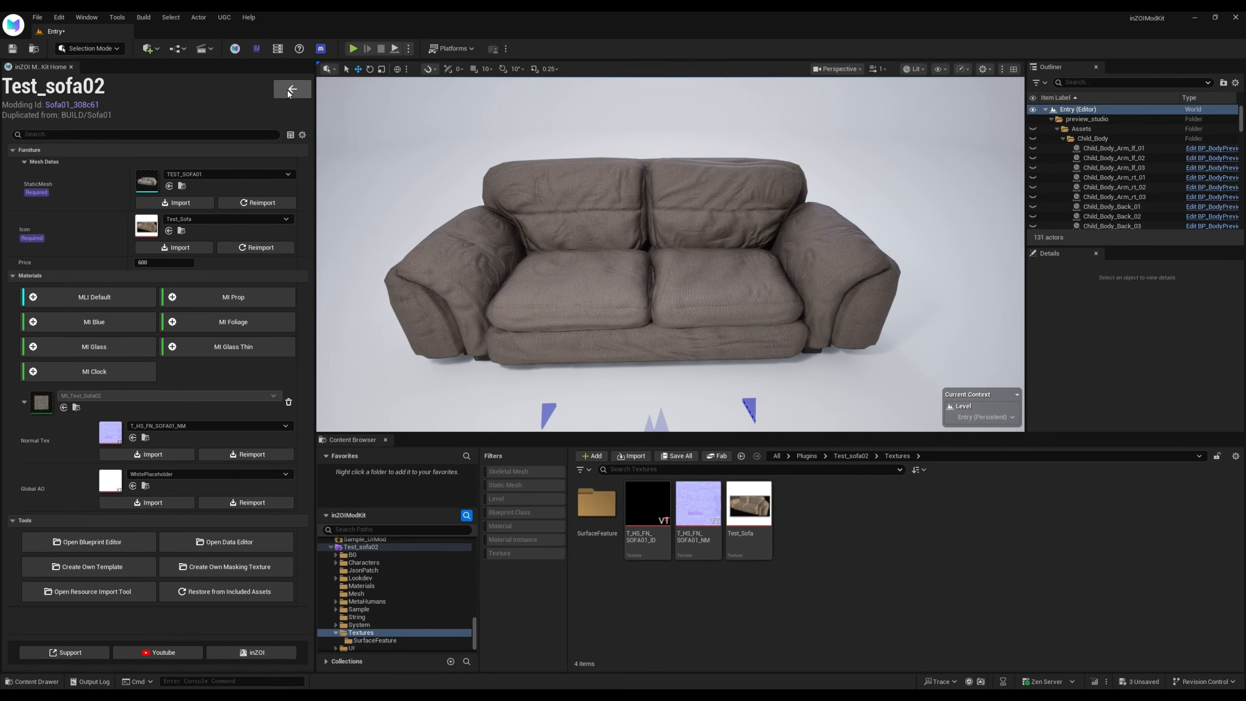
Create a local mod package of the Test_sofa02 project, running the migration fixes and accepting the proposed output folder under Mods
{"action": "left_click", "coordinate": [291, 90]}
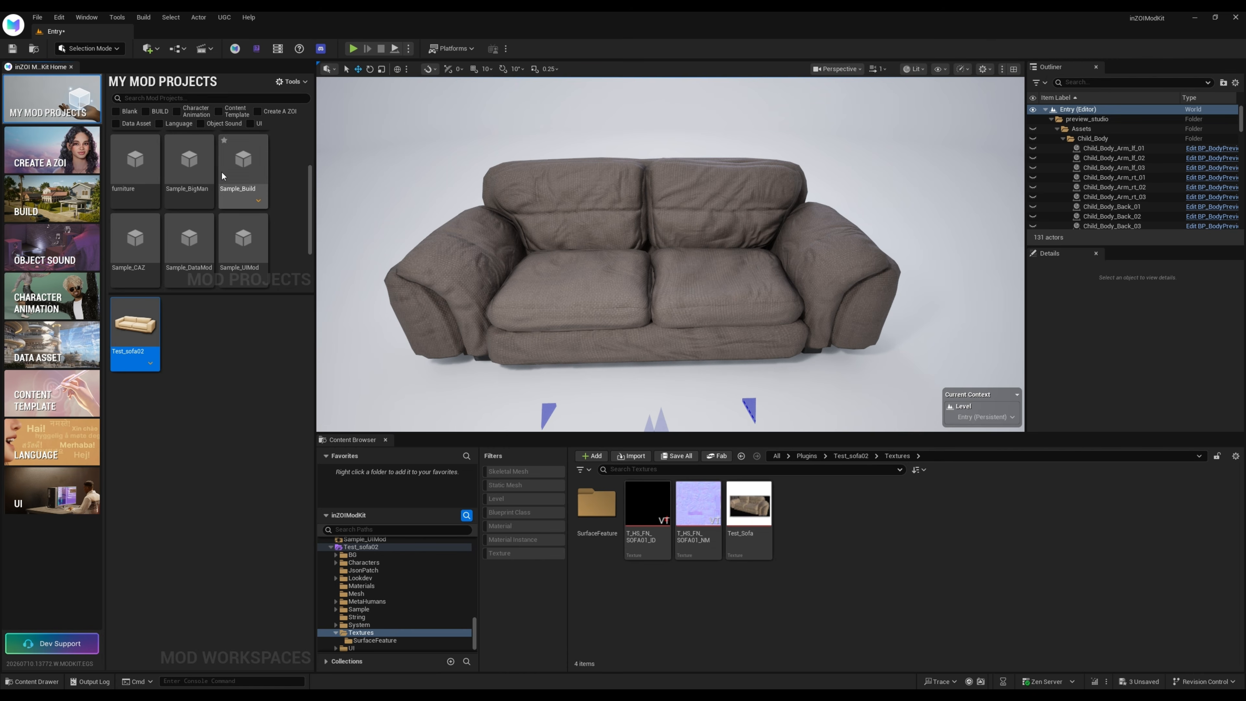
{"action": "scroll", "coordinate": [293, 236], "scroll_direction": "down", "scroll_amount": 2}
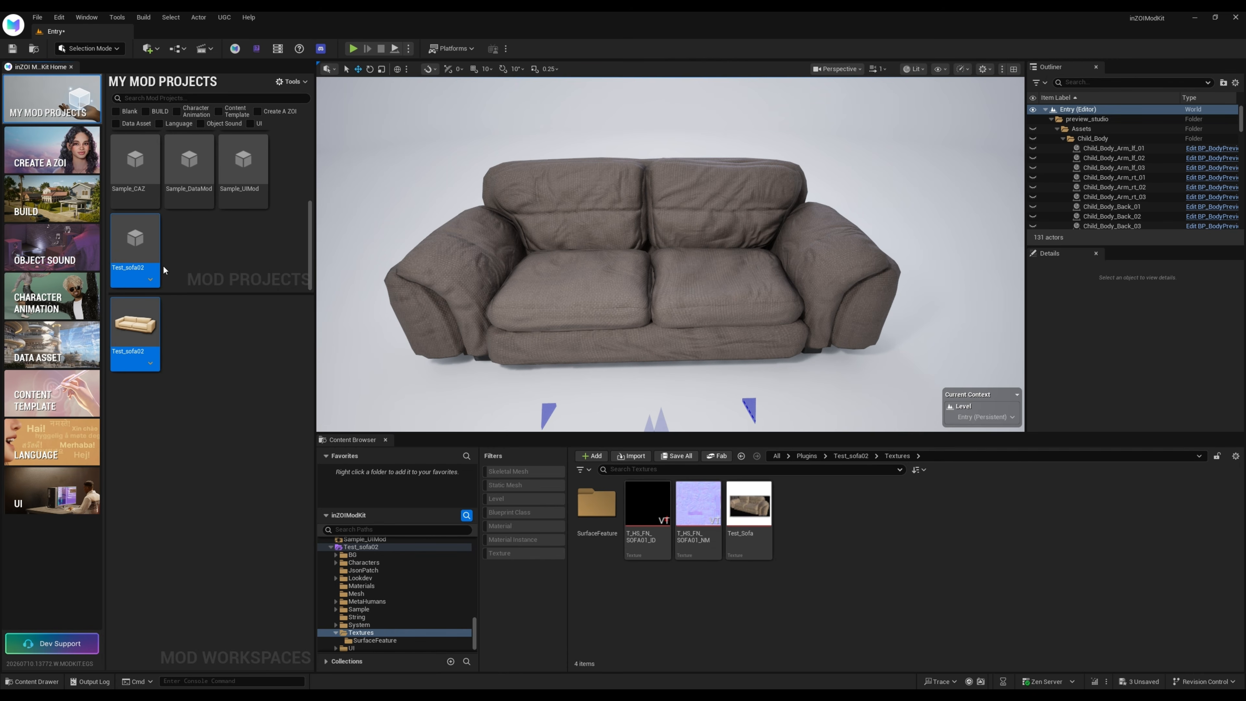
{"action": "left_click", "coordinate": [150, 279]}
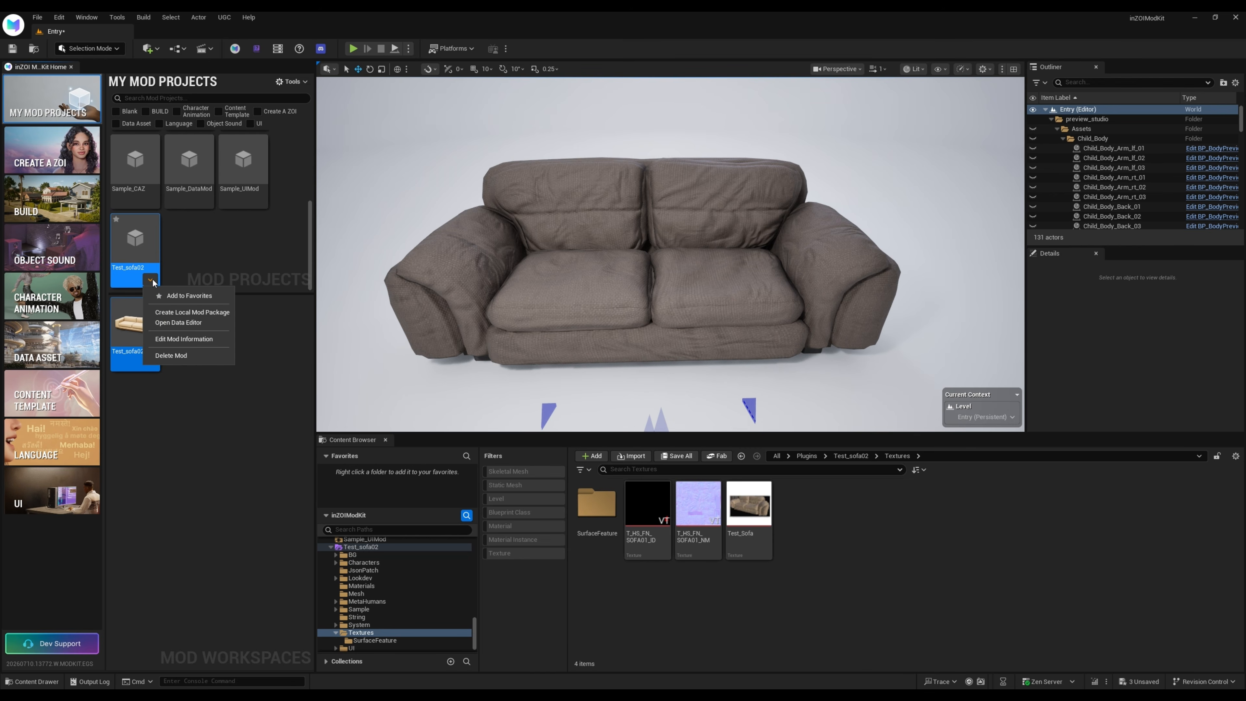
{"action": "left_click", "coordinate": [197, 313]}
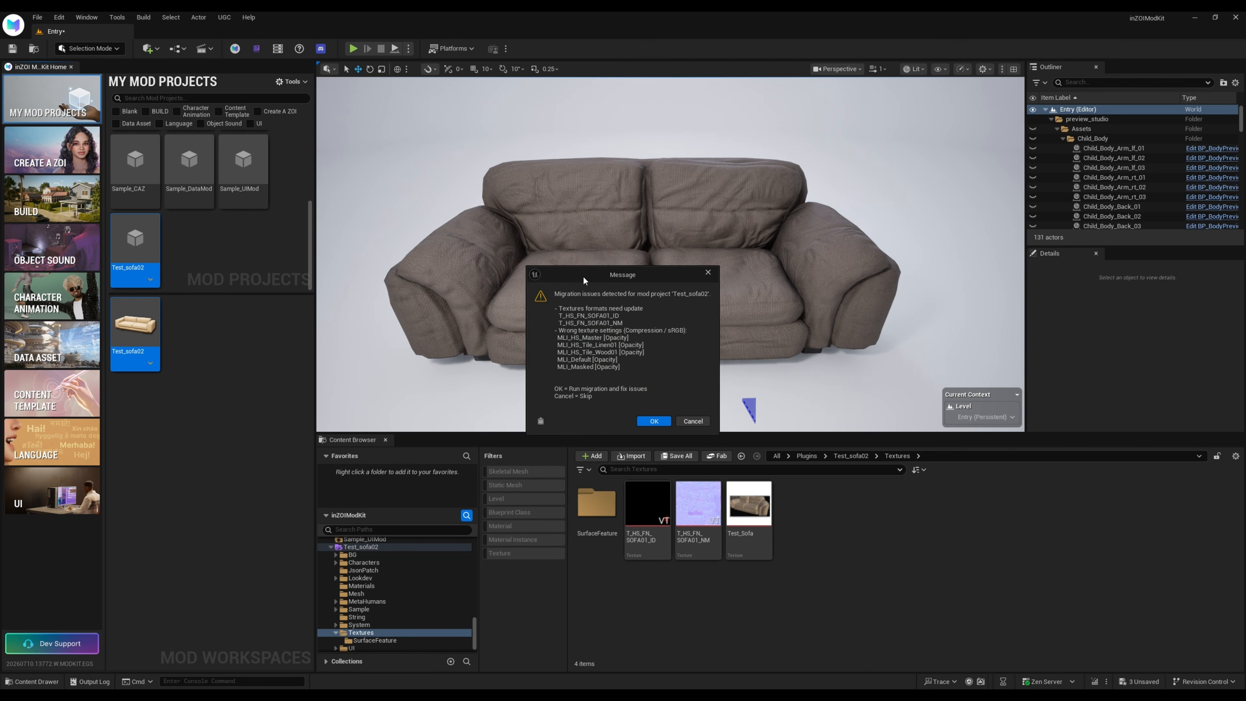
{"action": "left_click_drag", "start_coordinate": [584, 279], "coordinate": [210, 266]}
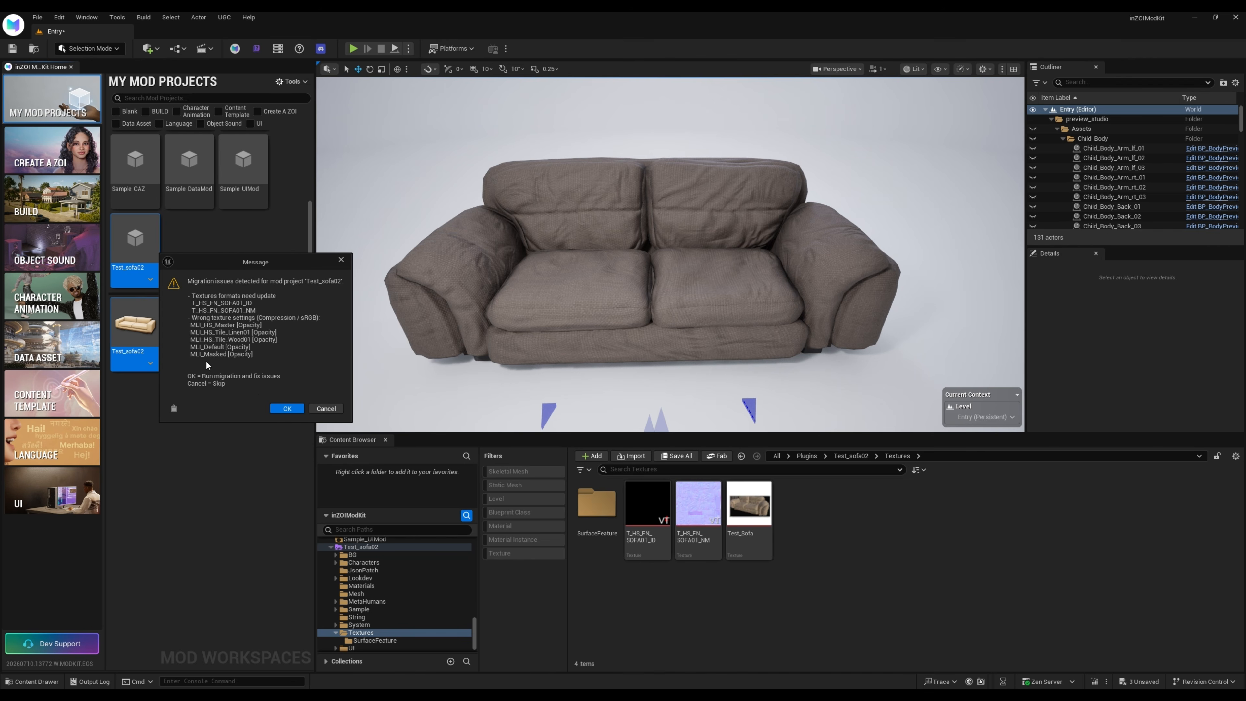
{"action": "left_click", "coordinate": [286, 409]}
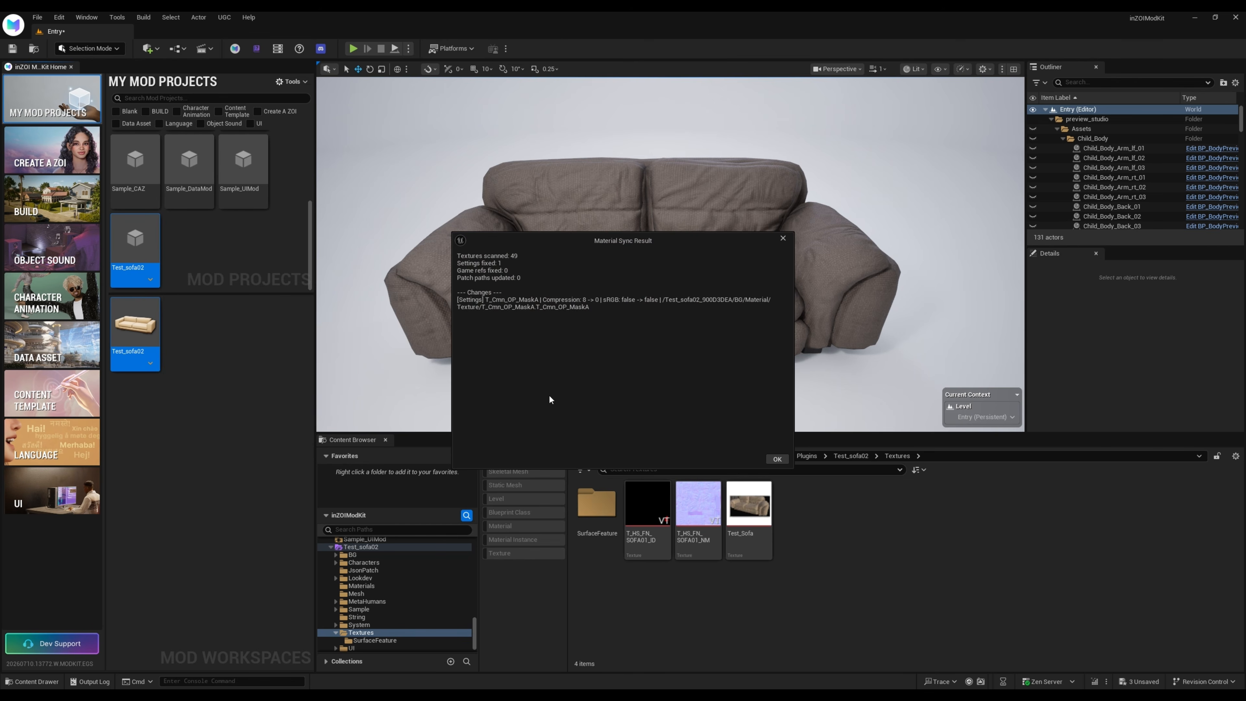
{"action": "left_click", "coordinate": [777, 458]}
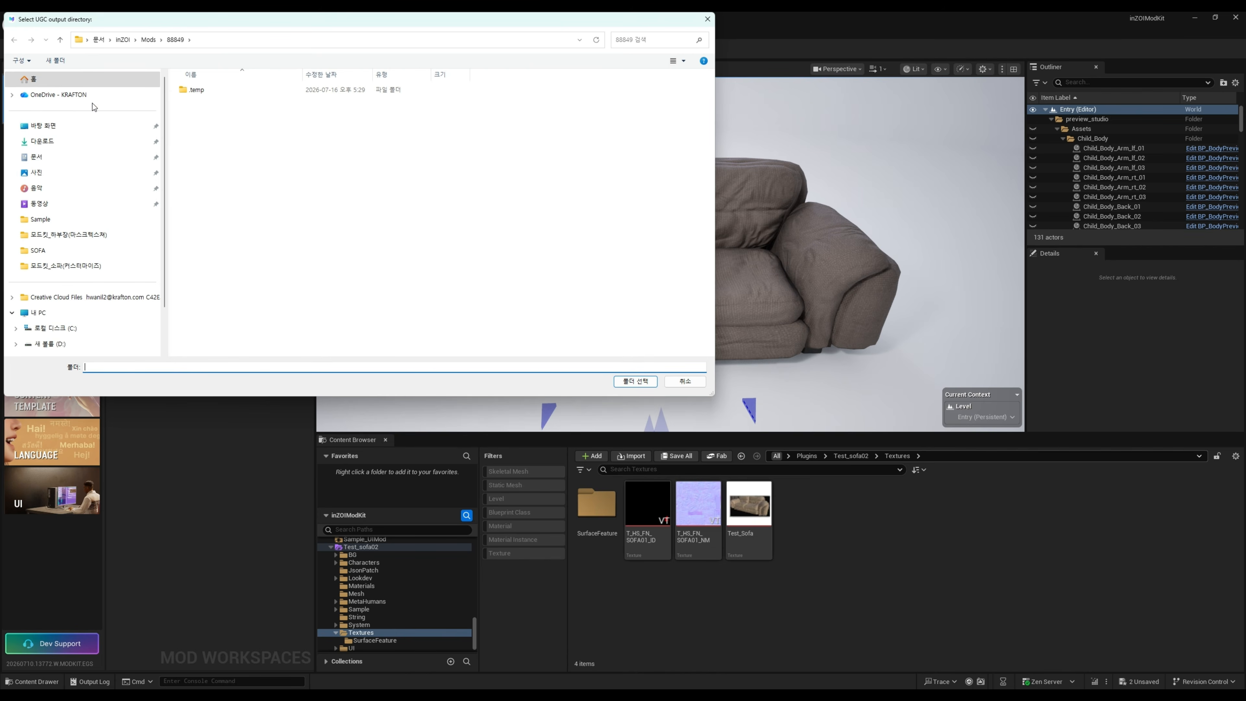
{"action": "left_click_drag", "start_coordinate": [204, 17], "coordinate": [327, 164]}
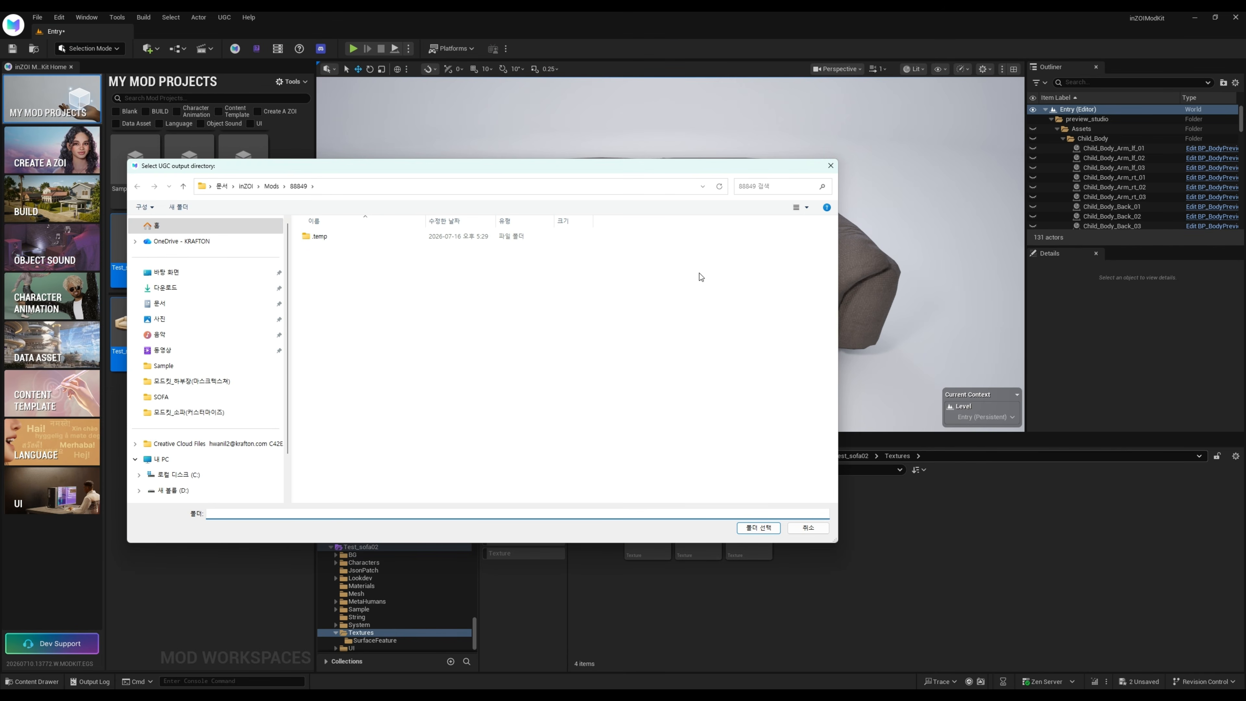
{"action": "left_click", "coordinate": [753, 533]}
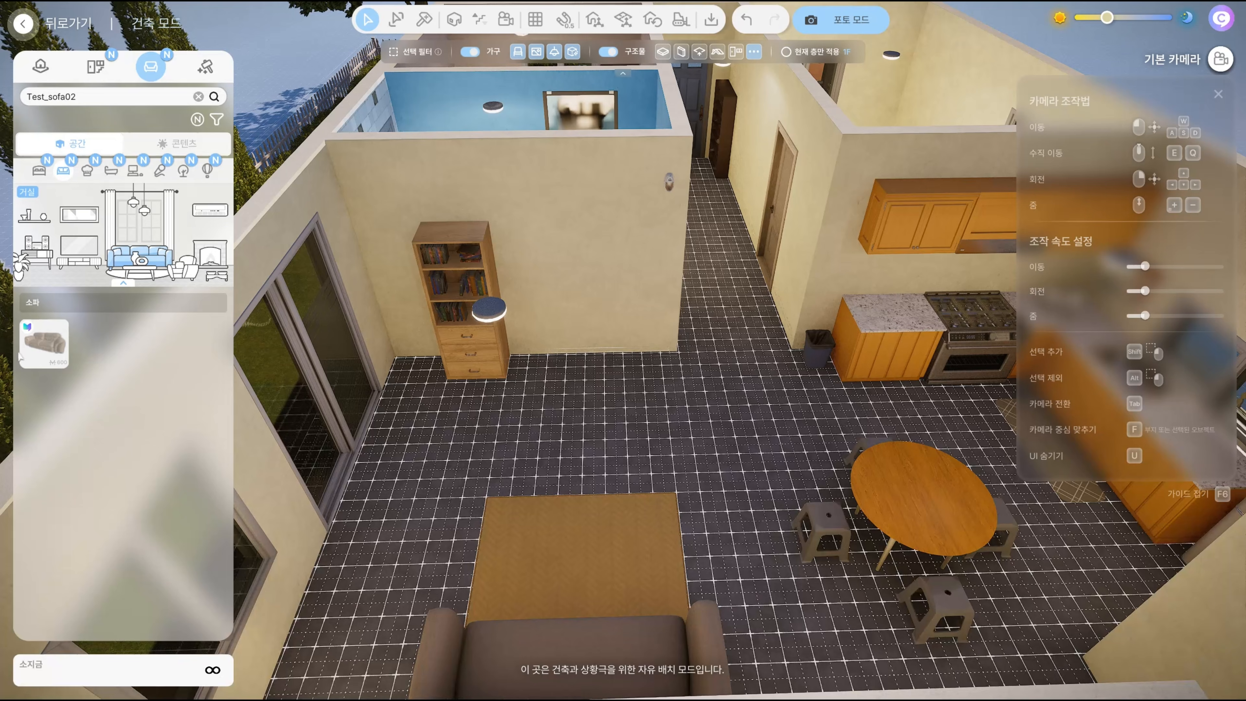
In inZOI's build mode, place Test_sofa02 on the floor in front of the rug and open its color and material customization
{"action": "mouse_move", "coordinate": [84, 378]}
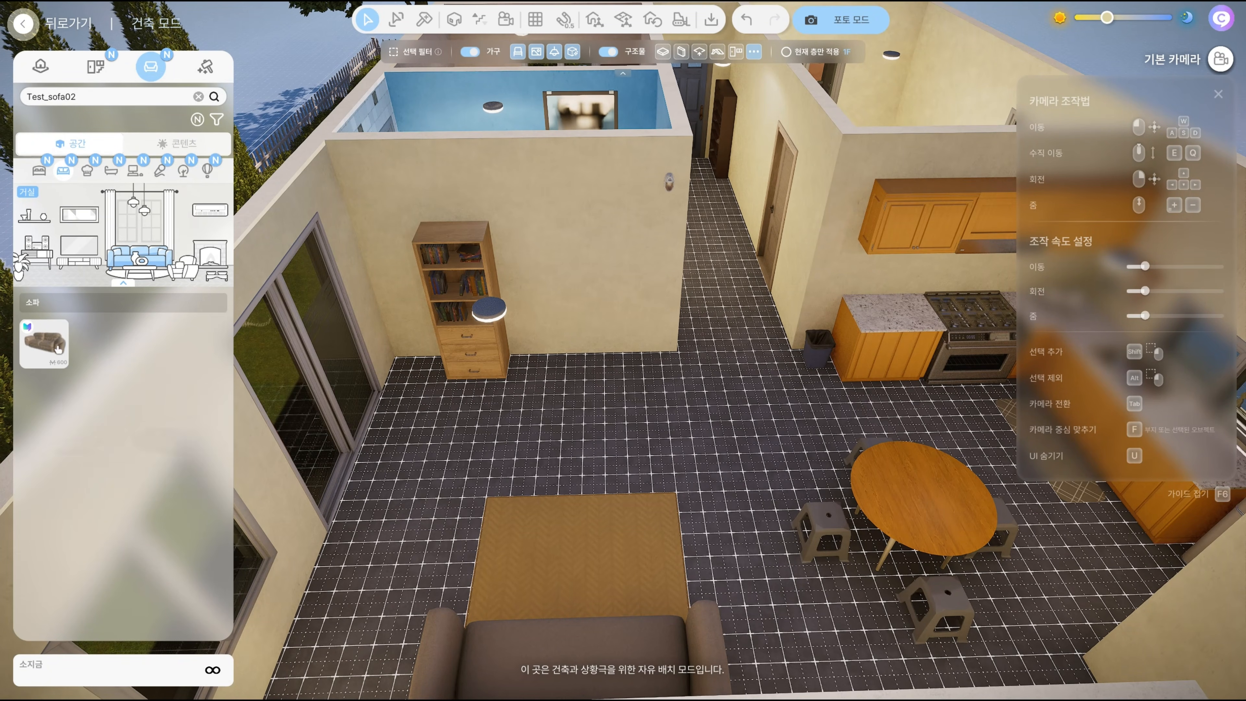
{"action": "left_click", "coordinate": [44, 343]}
{"action": "left_click", "coordinate": [636, 423]}
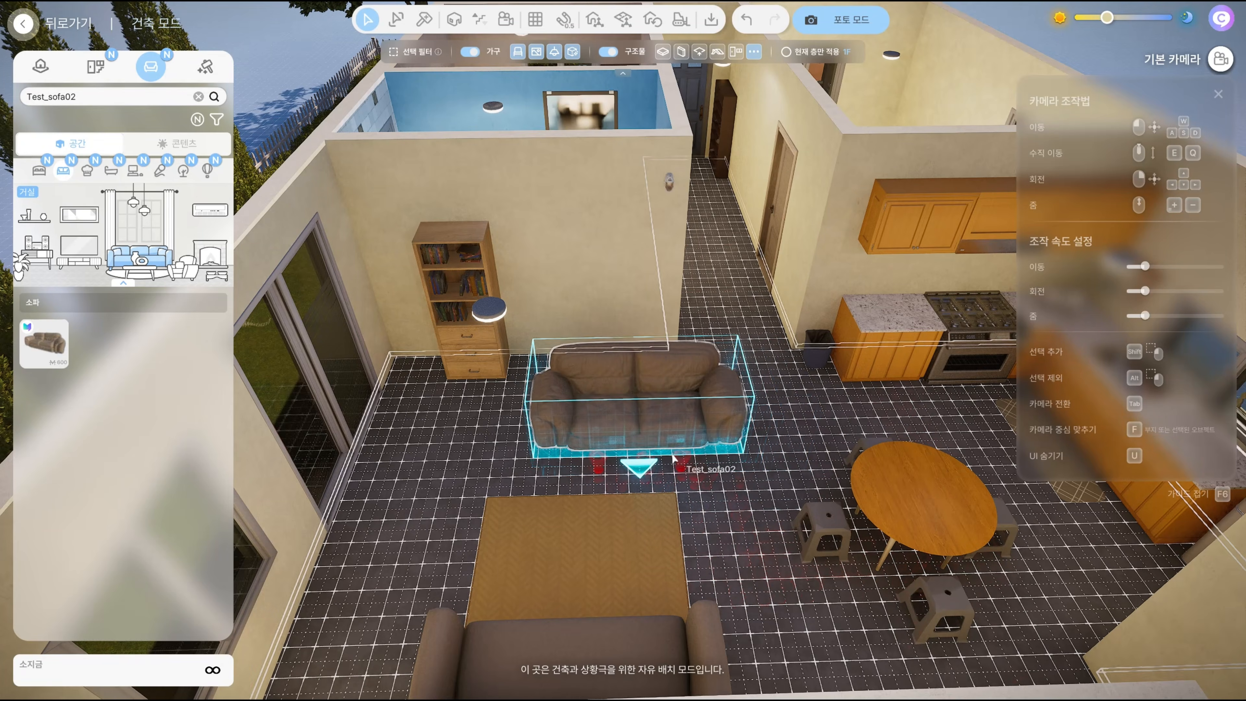
{"action": "key", "text": "f"}
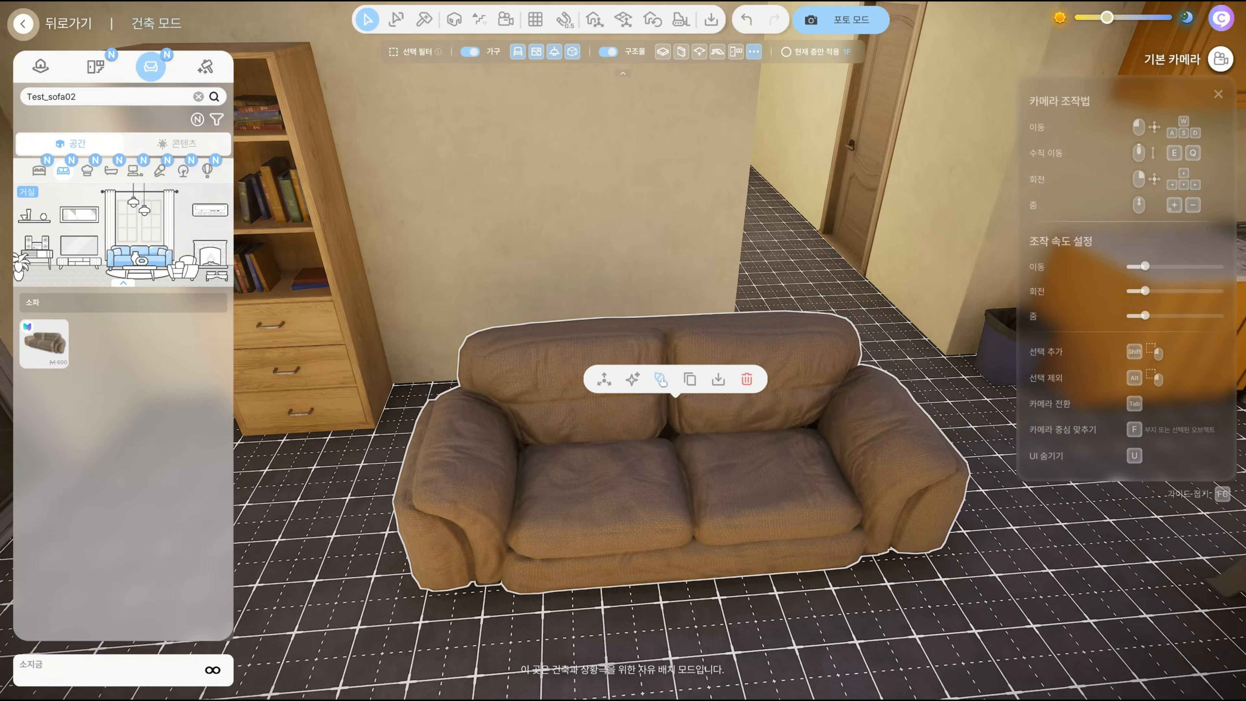
{"action": "left_click", "coordinate": [662, 380]}
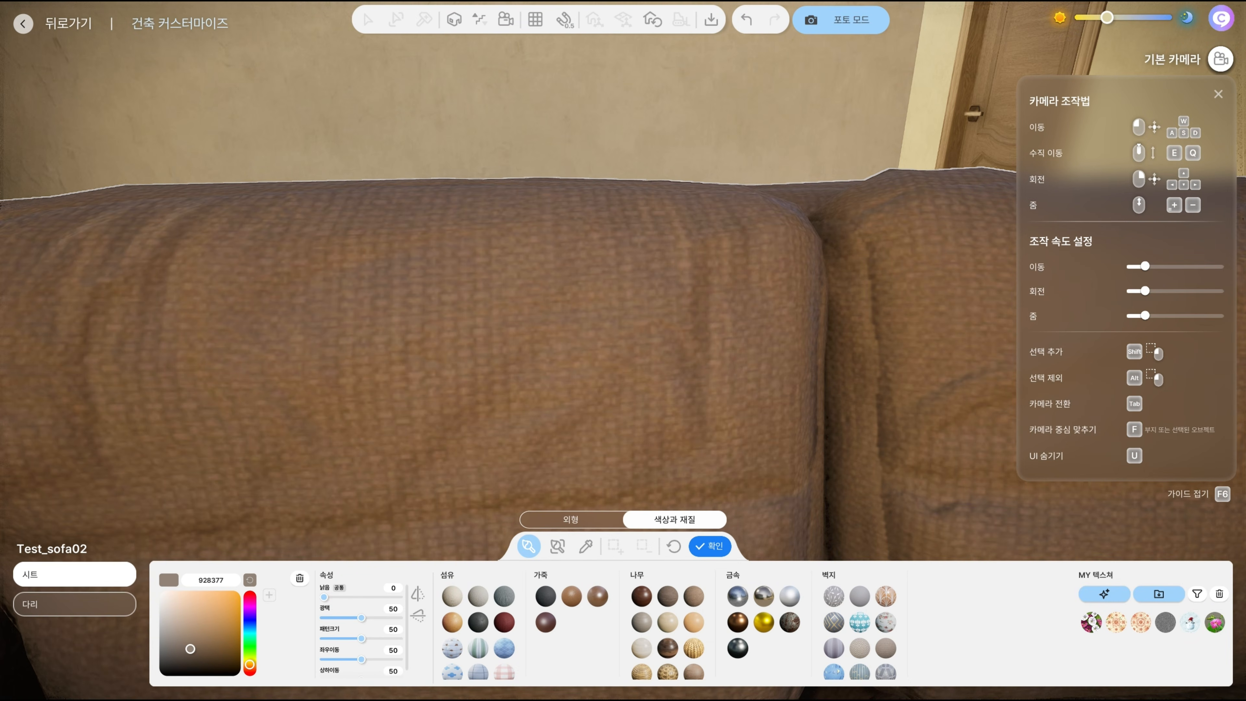
Try several leather, wallpaper and fabric materials on the sofa's seat part
{"action": "left_click", "coordinate": [571, 596]}
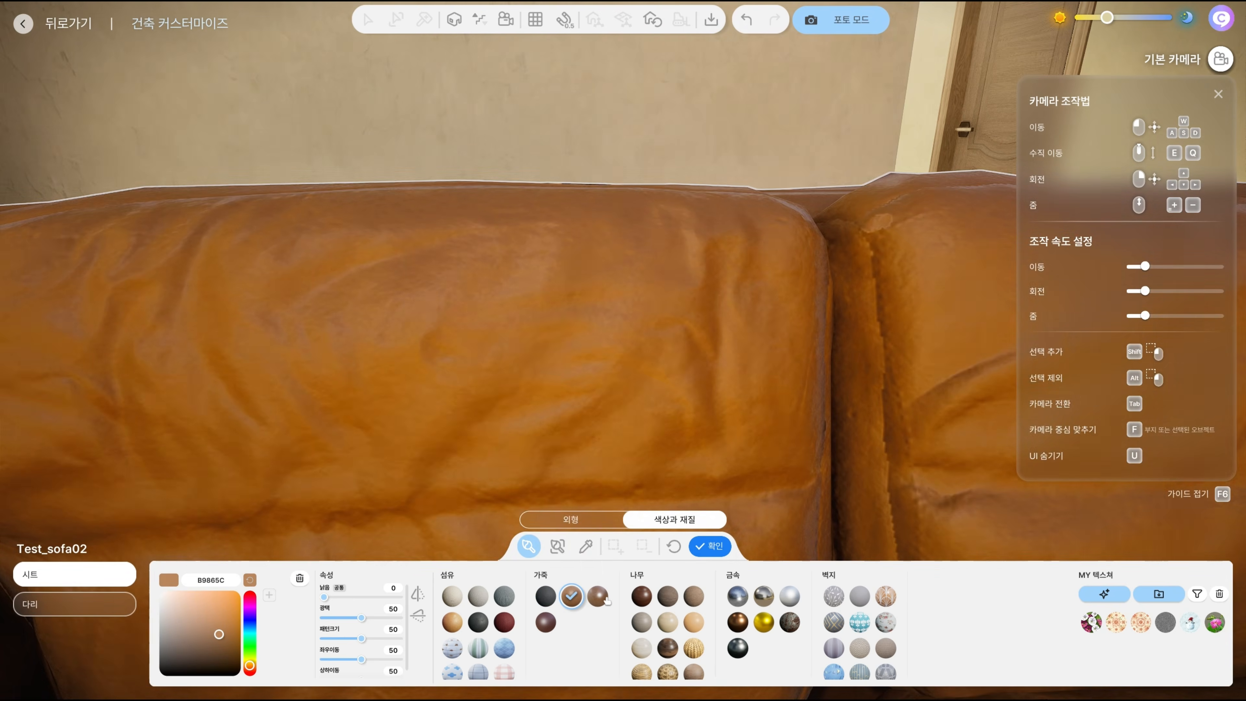
{"action": "left_click", "coordinate": [601, 597]}
{"action": "left_click", "coordinate": [546, 622]}
{"action": "left_click", "coordinate": [859, 622]}
{"action": "left_click", "coordinate": [504, 649]}
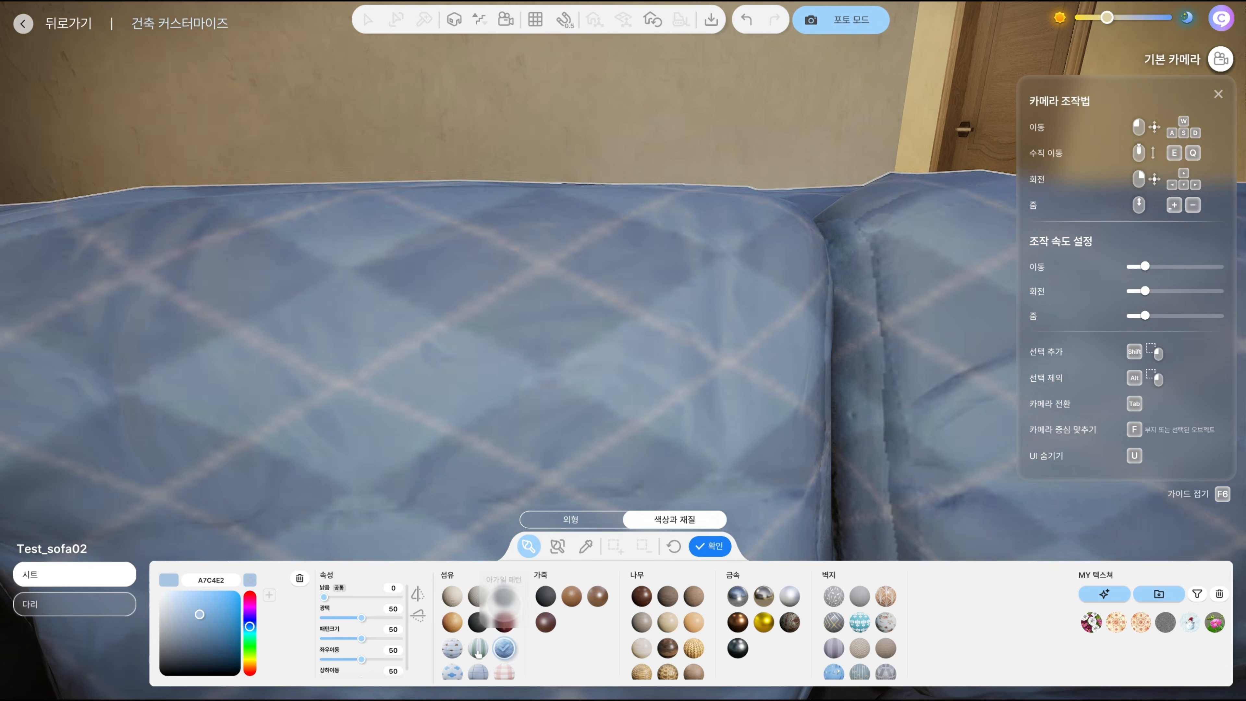
{"action": "left_click", "coordinate": [478, 649]}
Try the black leather on the seat part with a pattern size of 32
{"action": "left_click", "coordinate": [546, 596]}
{"action": "left_click_drag", "start_coordinate": [361, 638], "coordinate": [348, 639]}
{"action": "scroll", "coordinate": [525, 427], "scroll_direction": "up", "scroll_amount": 5}
{"action": "scroll", "coordinate": [525, 427], "scroll_direction": "down", "scroll_amount": 5}
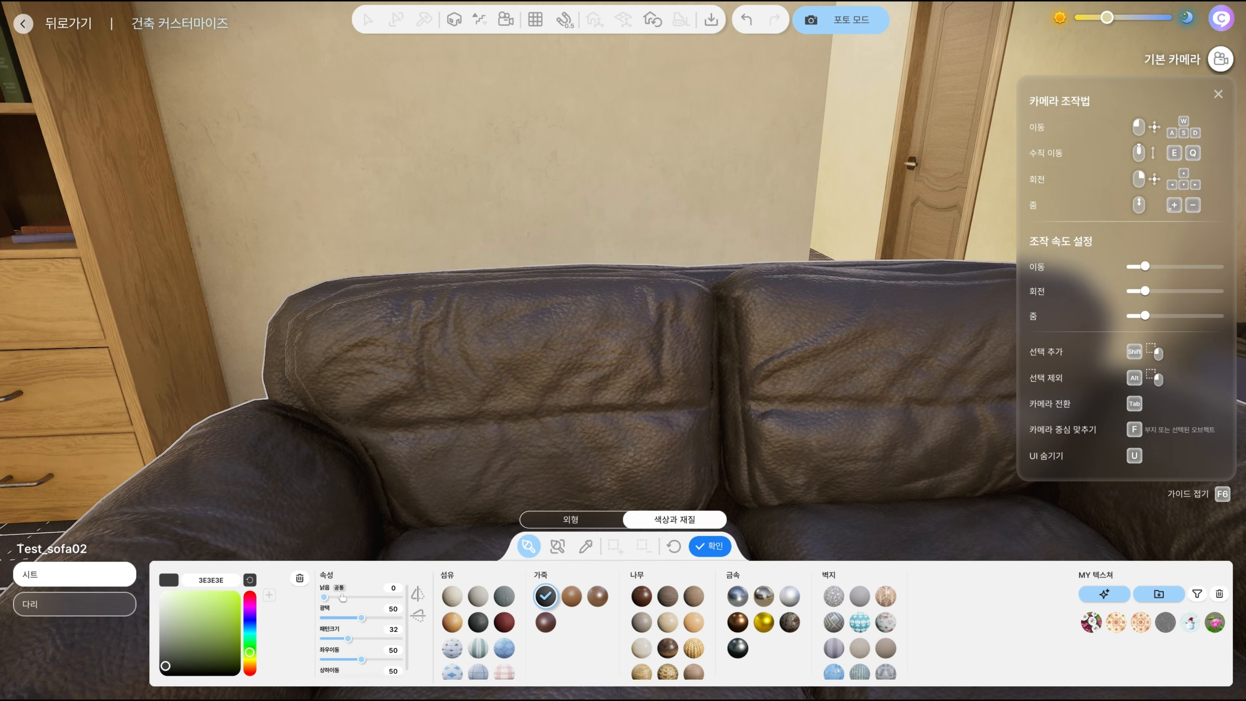
Set the seat's gloss to 37, pattern size to 81 and horizontal shift to 55, apply the blue diamond-check fabric, and reduce the wear slightly
{"action": "left_click_drag", "start_coordinate": [324, 597], "coordinate": [365, 659]}
{"action": "left_click", "coordinate": [478, 649]}
{"action": "left_click", "coordinate": [504, 648]}
{"action": "scroll", "coordinate": [520, 441], "scroll_direction": "down", "scroll_amount": 6}
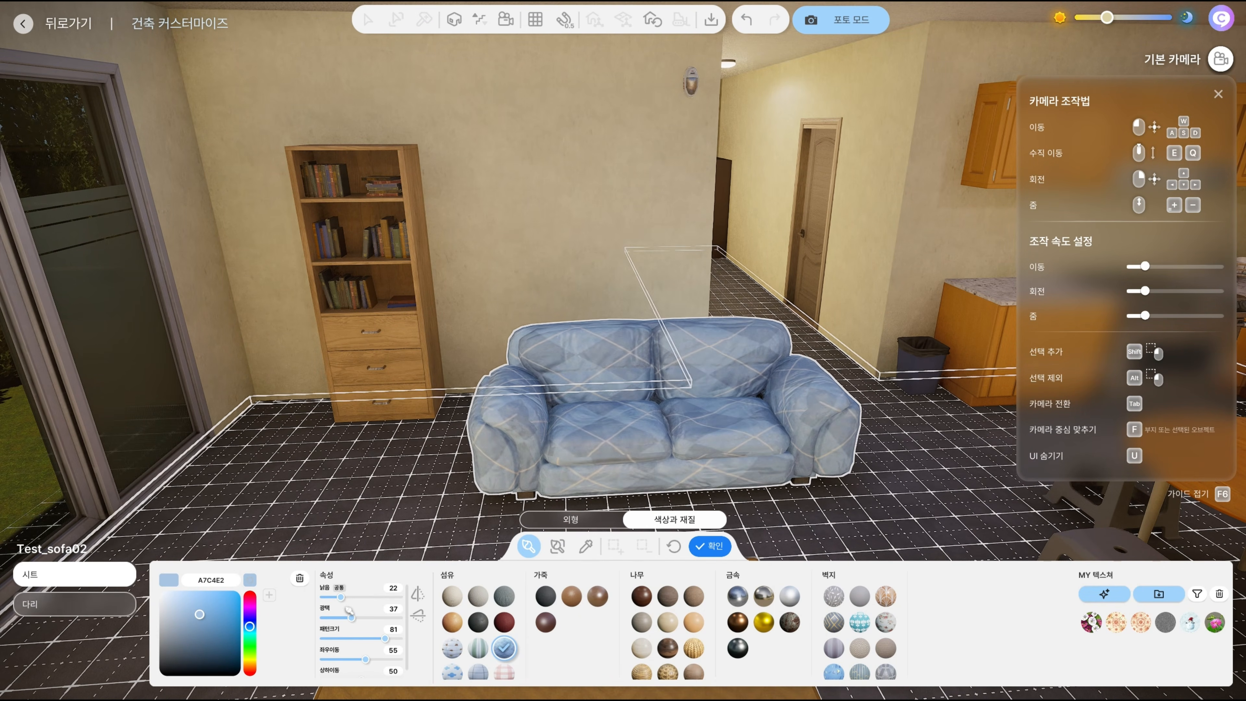
{"action": "left_click_drag", "start_coordinate": [341, 597], "coordinate": [336, 597]}
{"action": "scroll", "coordinate": [795, 415], "scroll_direction": "up", "scroll_amount": 5}
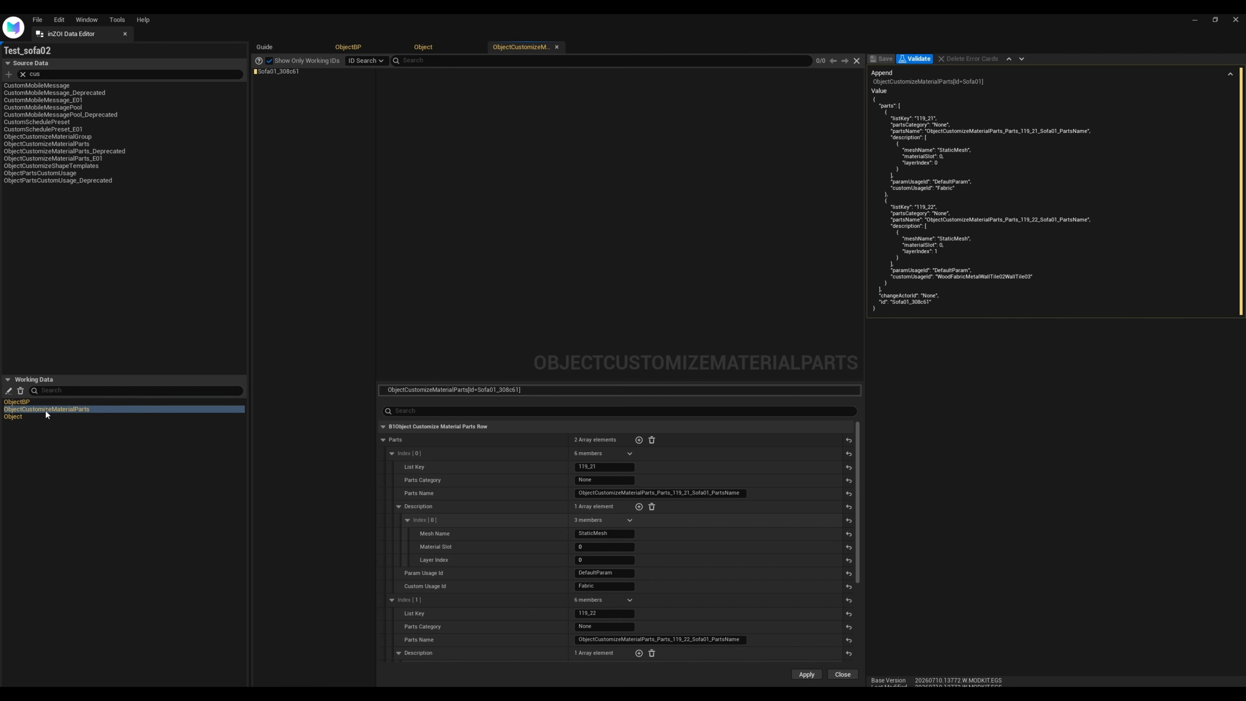
Apply Fabric as the first part's Custom Usage Id in the Sofa01_308c61 item and validate the data
{"action": "right_click", "coordinate": [280, 71]}
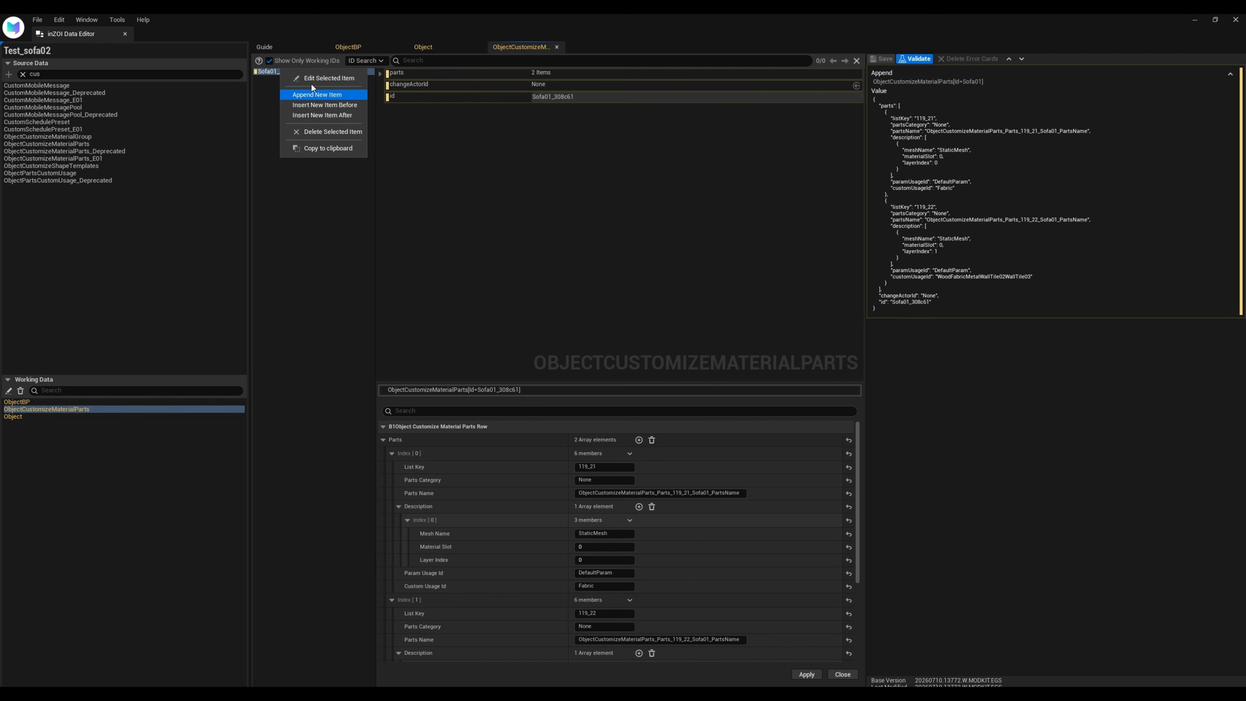
{"action": "left_click", "coordinate": [519, 212]}
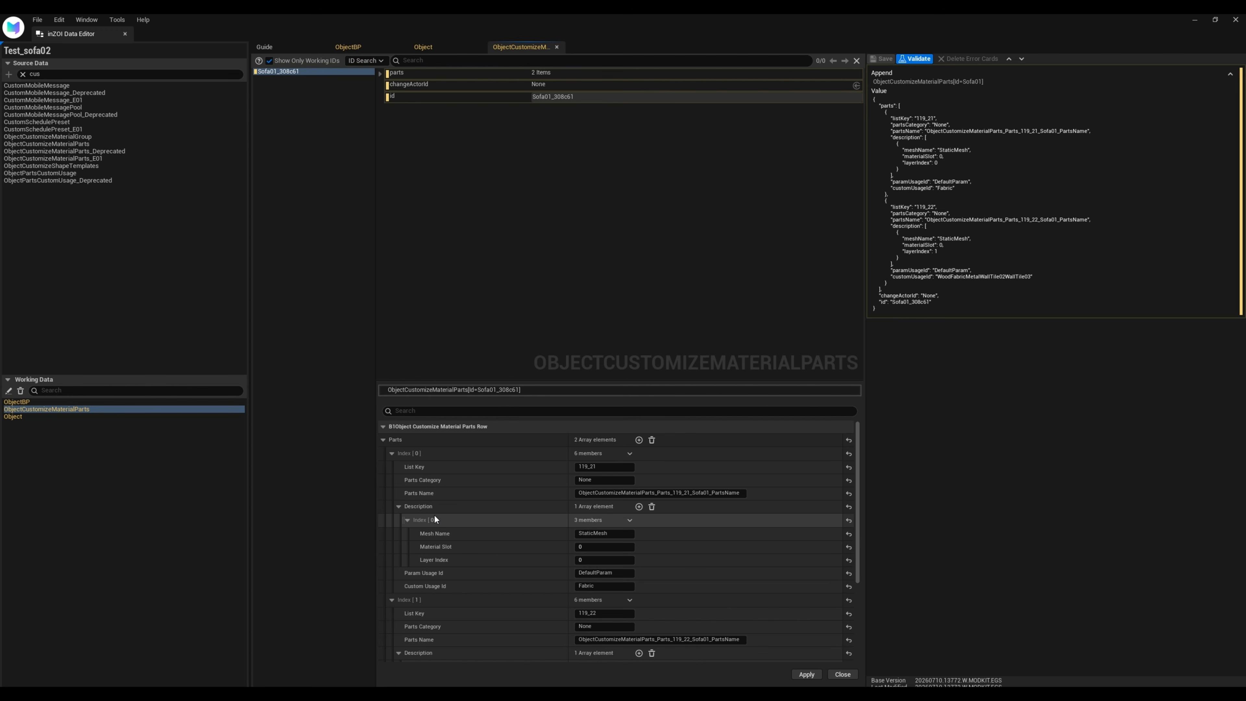
{"action": "left_click", "coordinate": [606, 585]}
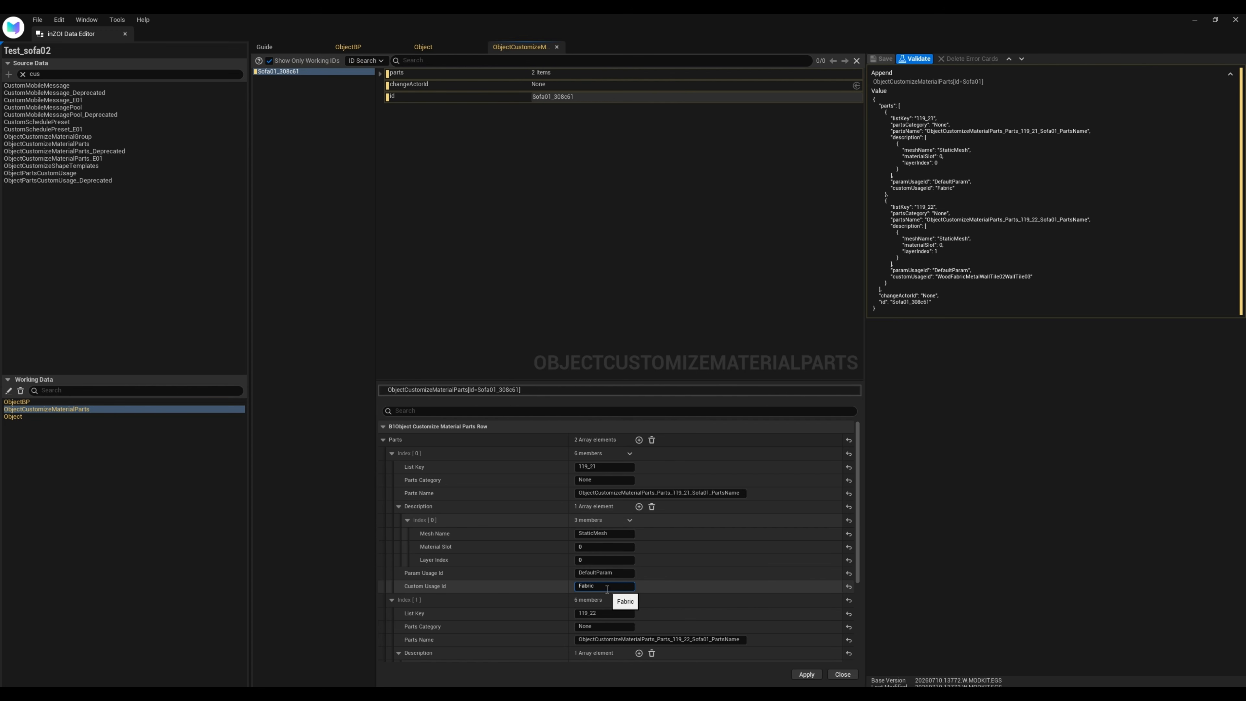
{"action": "left_click", "coordinate": [803, 676]}
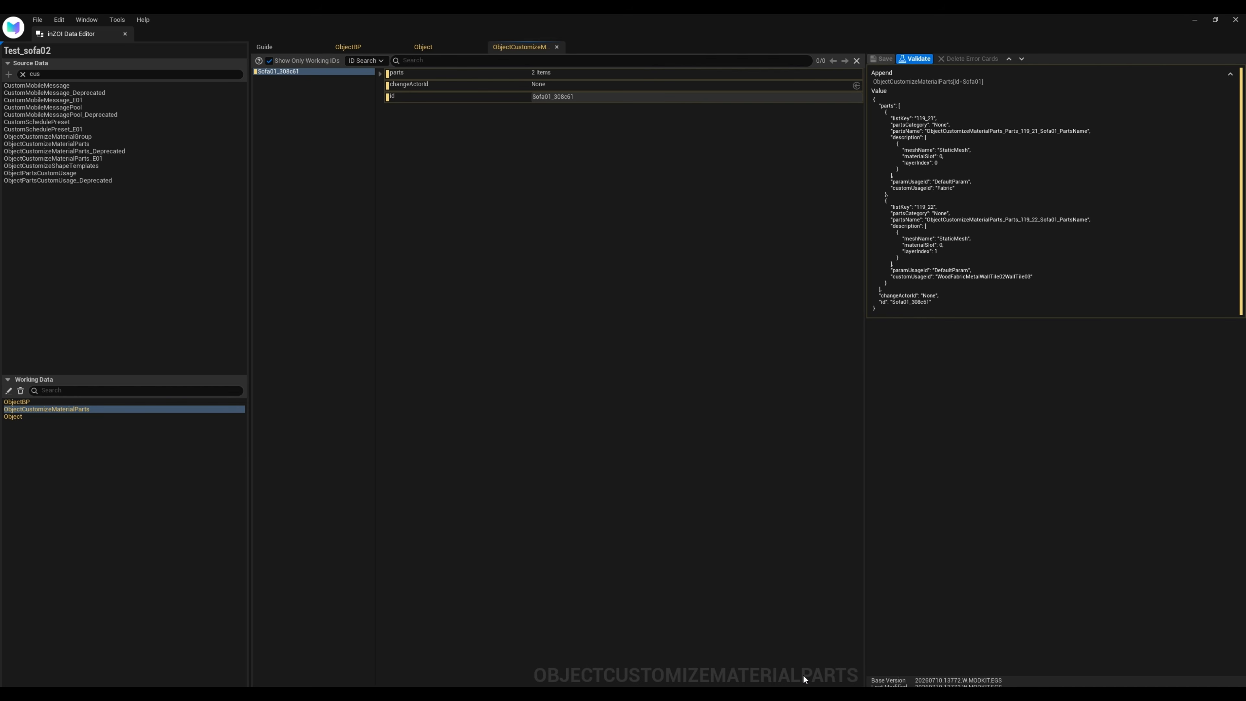
{"action": "left_click", "coordinate": [915, 59]}
Open the ObjectPartsCustomUsage source data and examine the combined usage IDs, such as MetalWoodFabricWallTile02WallTile03 and PlasticMetalWoodFabricWallTile02
{"action": "left_click", "coordinate": [47, 174]}
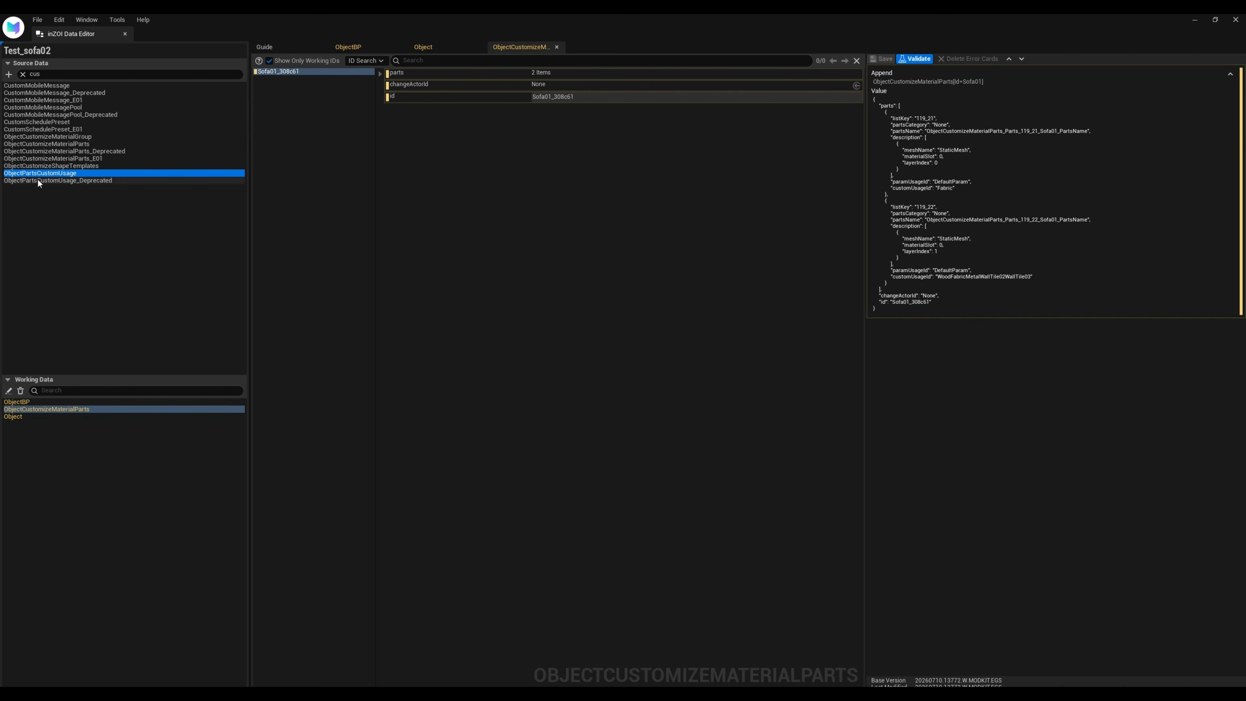
{"action": "double_click", "coordinate": [65, 174]}
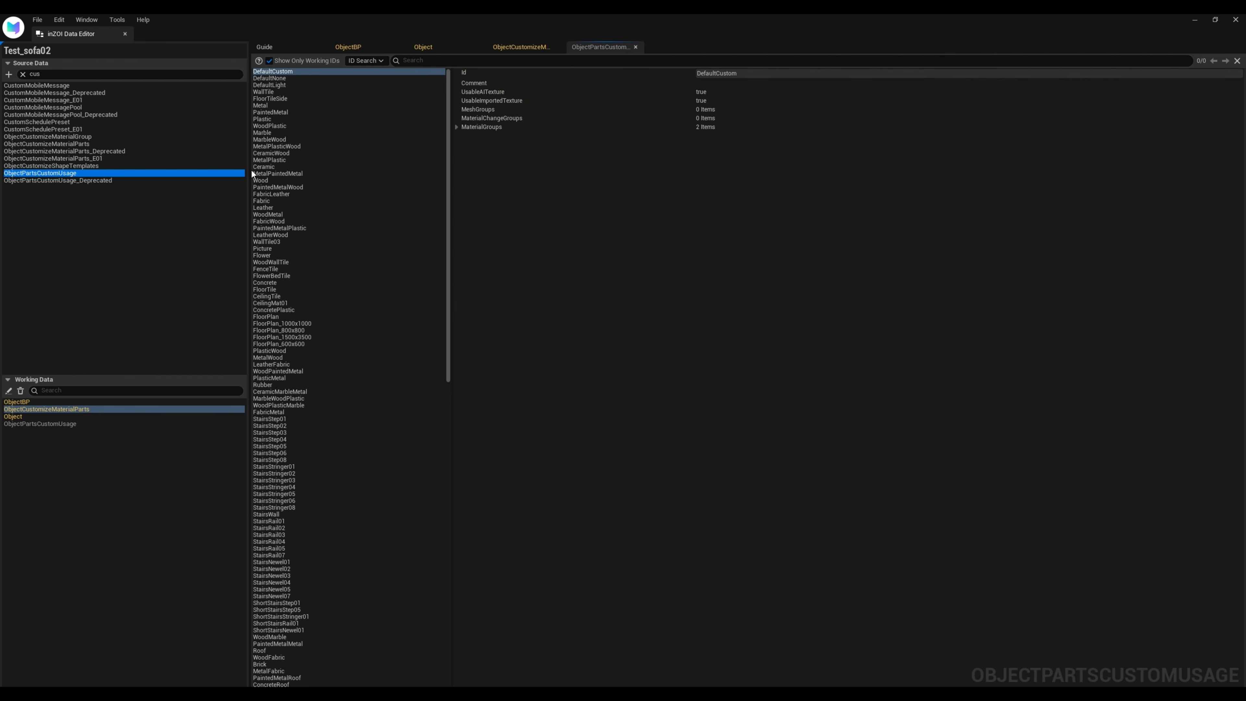
{"action": "left_click", "coordinate": [275, 275]}
{"action": "scroll", "coordinate": [280, 314], "scroll_direction": "down", "scroll_amount": 3}
{"action": "scroll", "coordinate": [284, 334], "scroll_direction": "down", "scroll_amount": 18}
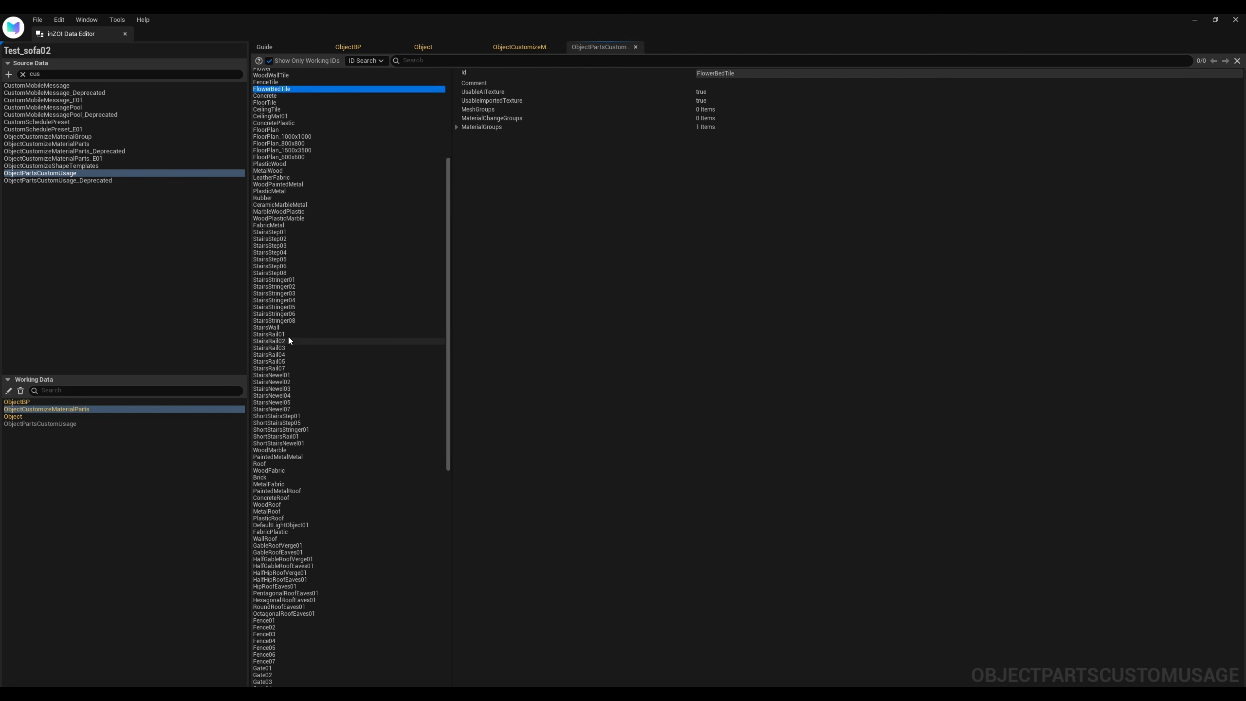
{"action": "left_click", "coordinate": [328, 452]}
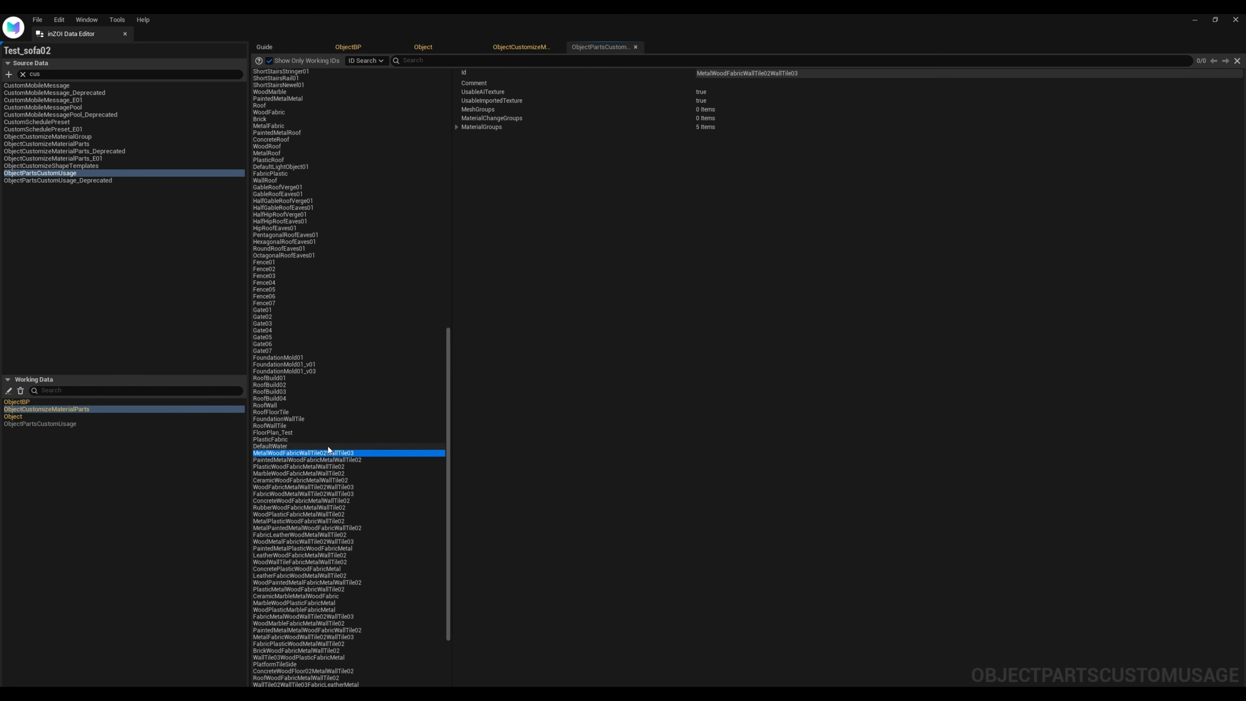
{"action": "scroll", "coordinate": [329, 452], "scroll_direction": "down", "scroll_amount": 3}
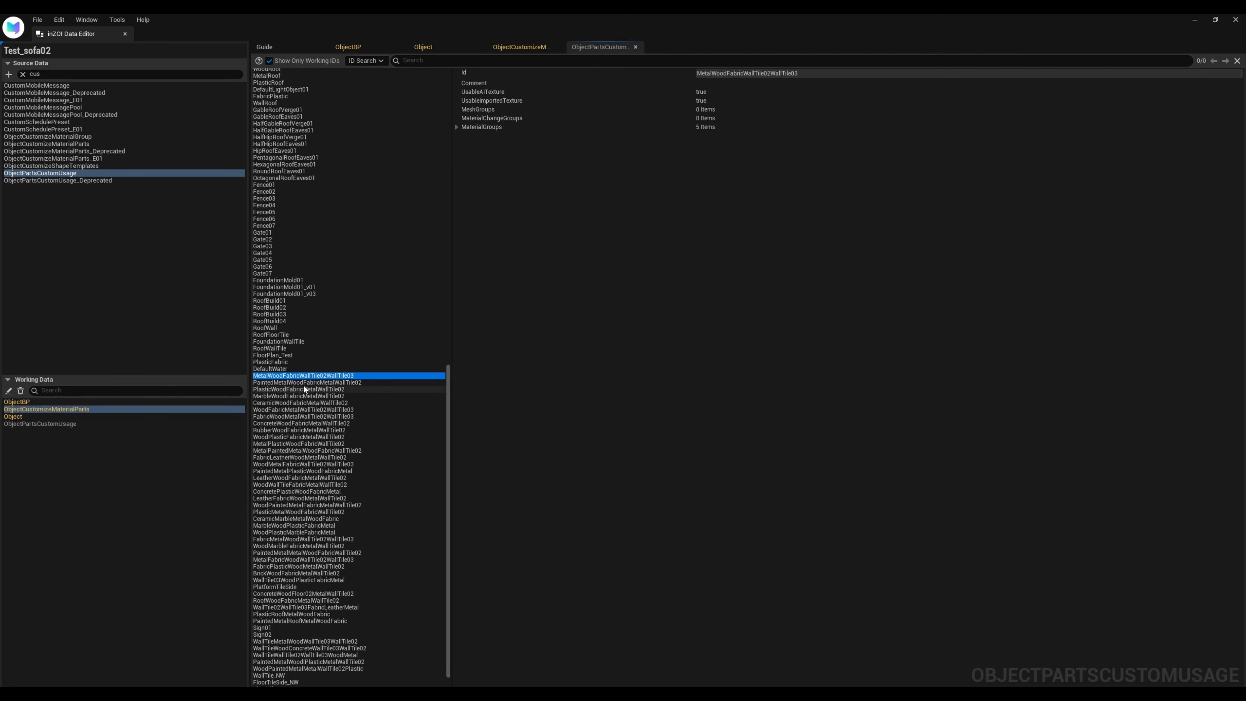
{"action": "left_click", "coordinate": [306, 416]}
{"action": "left_click", "coordinate": [299, 512]}
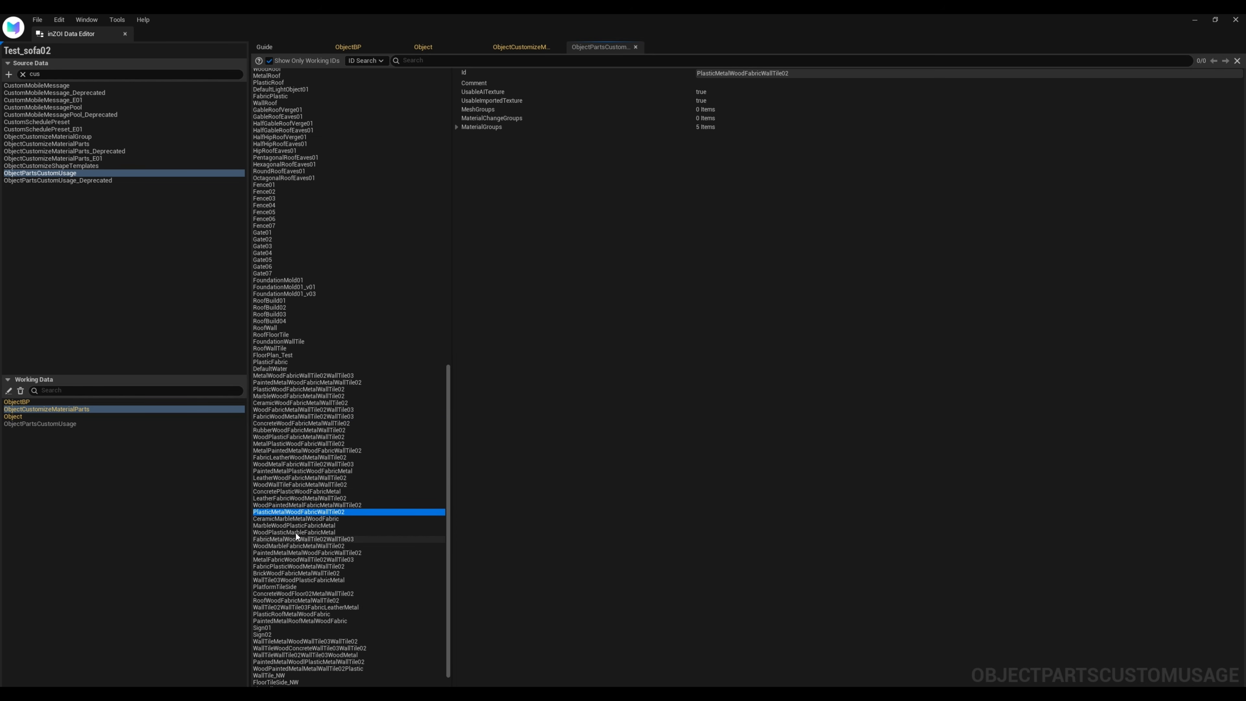
Examine the single- and two-material usage IDs, including Marble, FabricLeather, FabricWood and WoodMetal
{"action": "scroll", "coordinate": [302, 530], "scroll_direction": "down", "scroll_amount": 1}
{"action": "scroll", "coordinate": [297, 444], "scroll_direction": "up", "scroll_amount": 2}
{"action": "scroll", "coordinate": [297, 444], "scroll_direction": "up", "scroll_amount": 20}
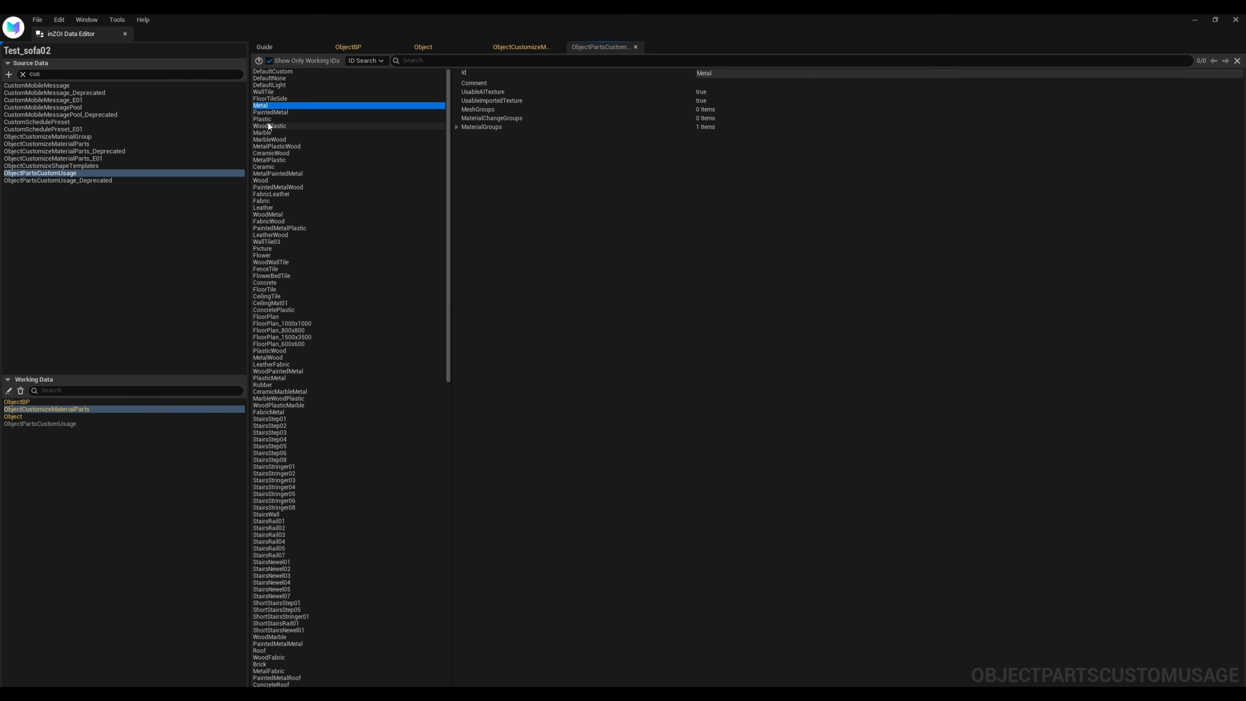
{"action": "left_click", "coordinate": [269, 133]}
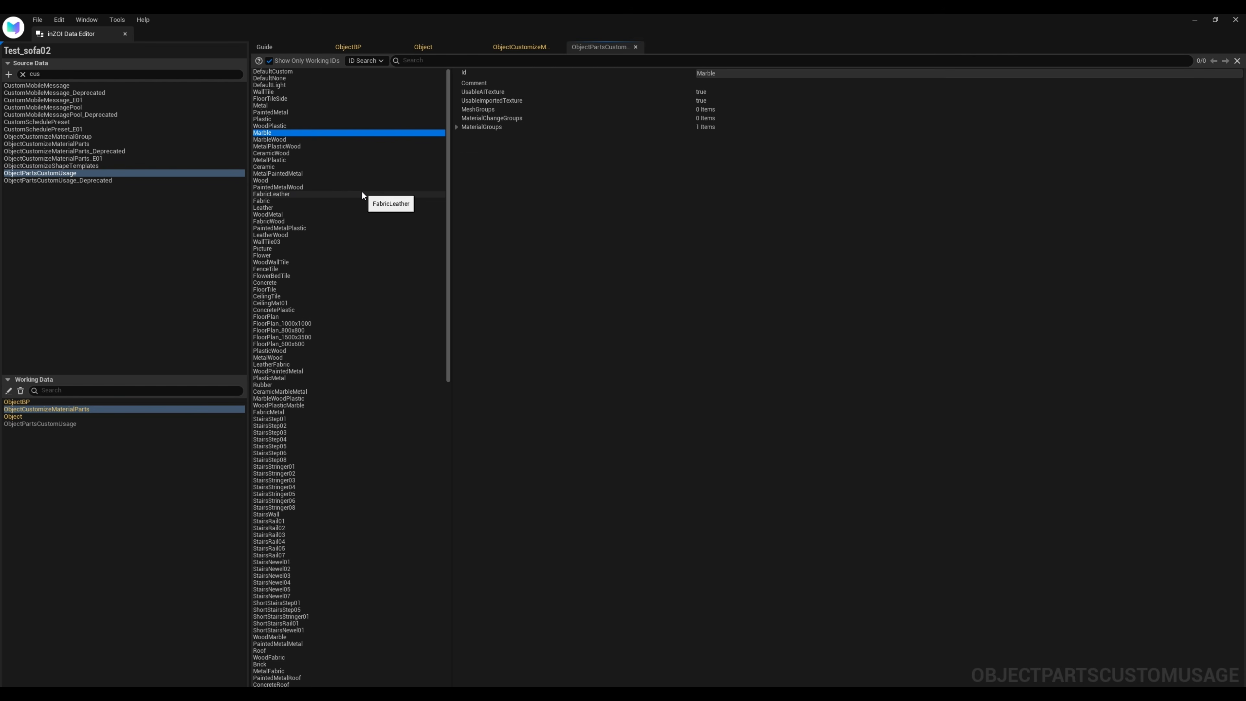
{"action": "left_click", "coordinate": [271, 194]}
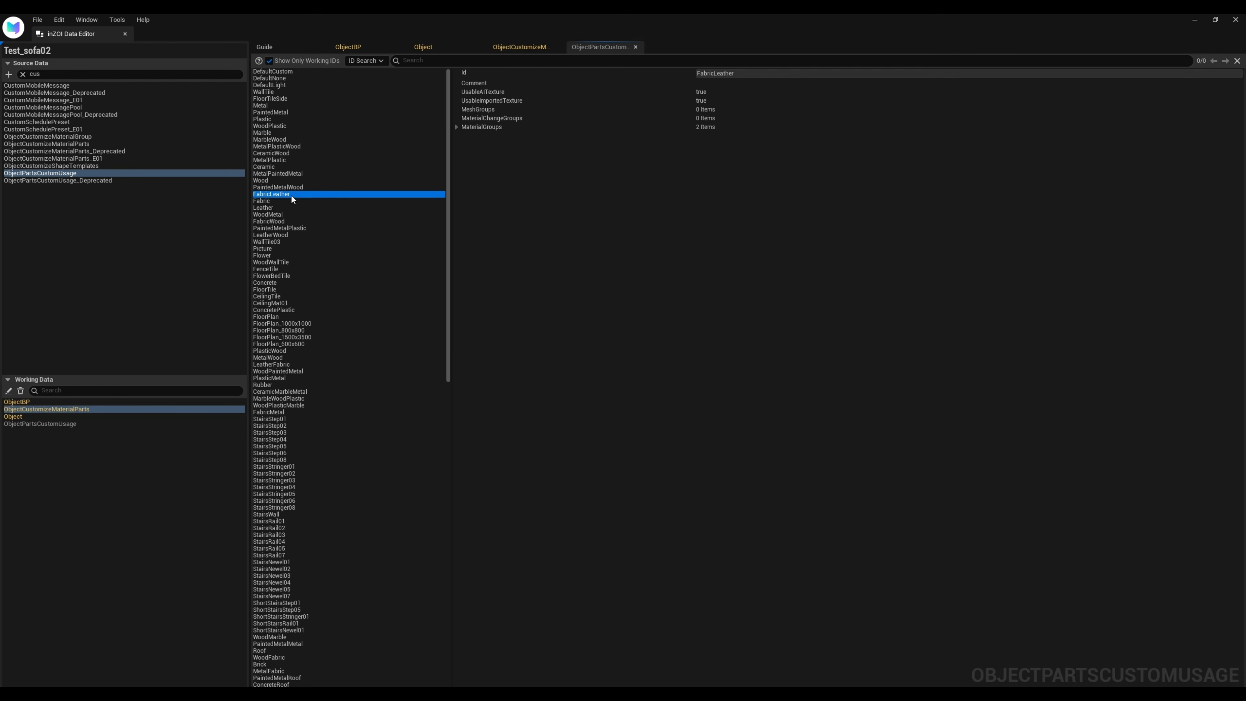
{"action": "left_click", "coordinate": [284, 215]}
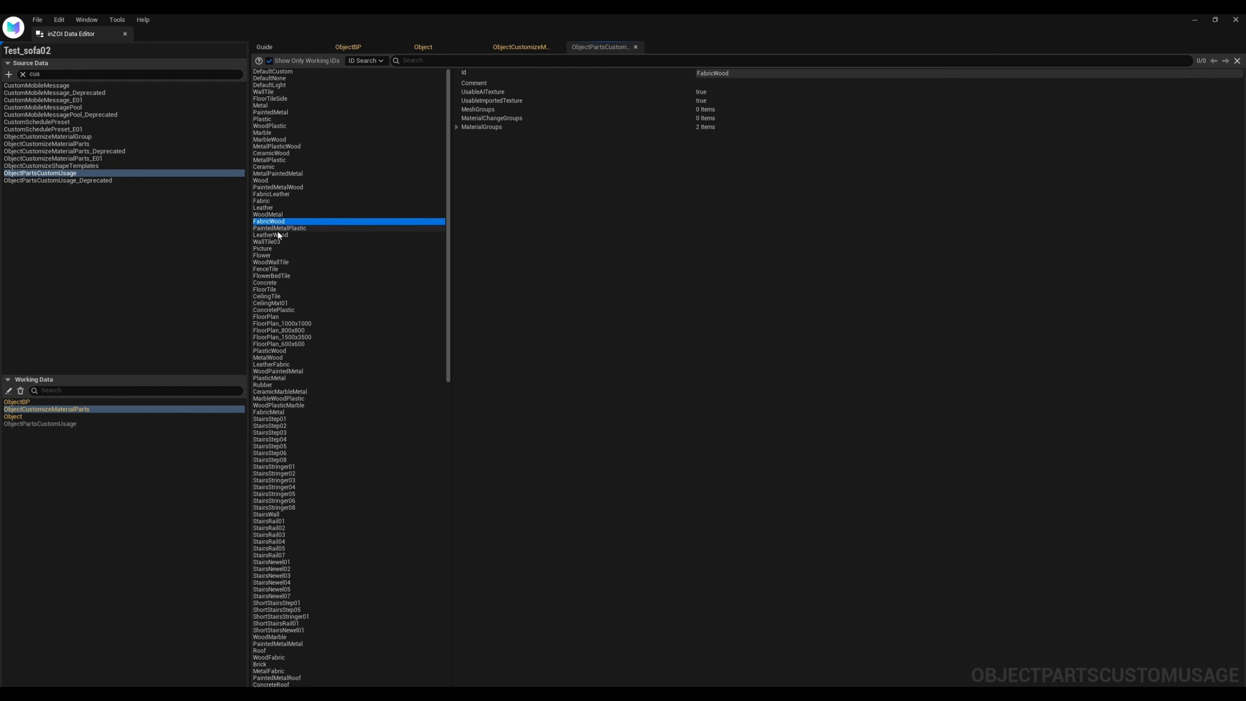
{"action": "scroll", "coordinate": [312, 344], "scroll_direction": "down", "scroll_amount": 15}
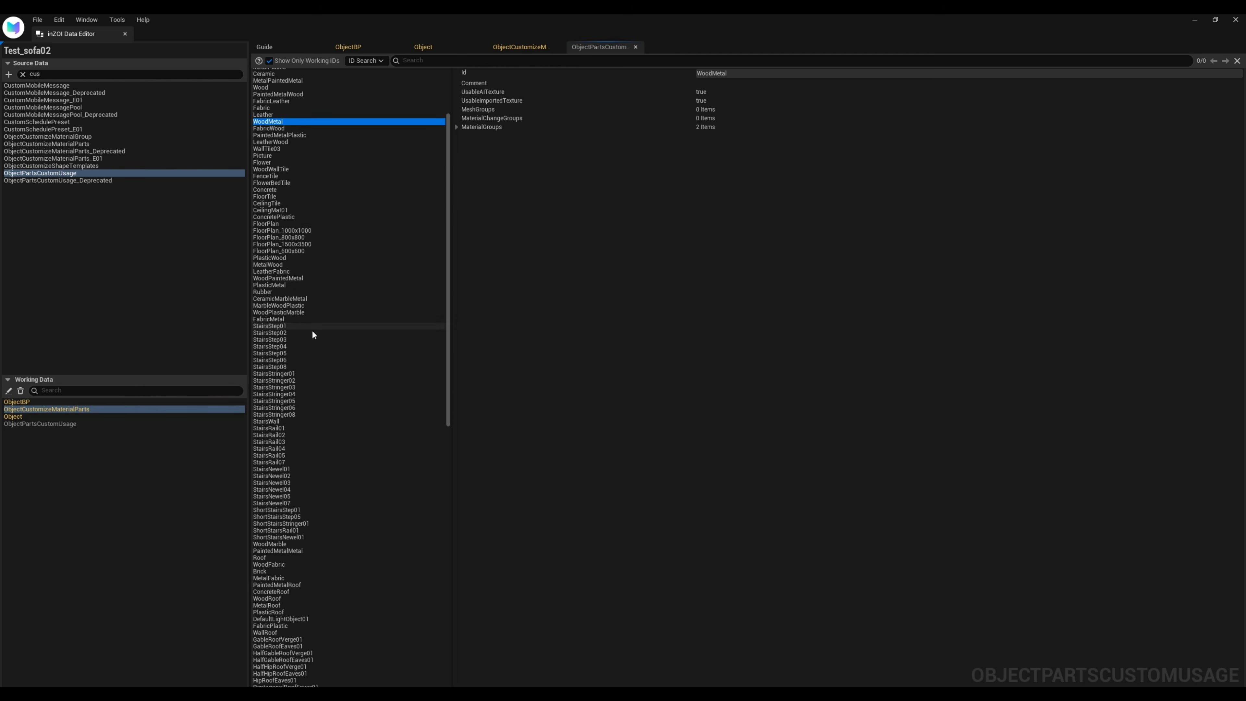
Close the data editor, return to the mod project list, and create a local mod package of Test_sofa02 in the proposed output folder
{"action": "left_click", "coordinate": [125, 34]}
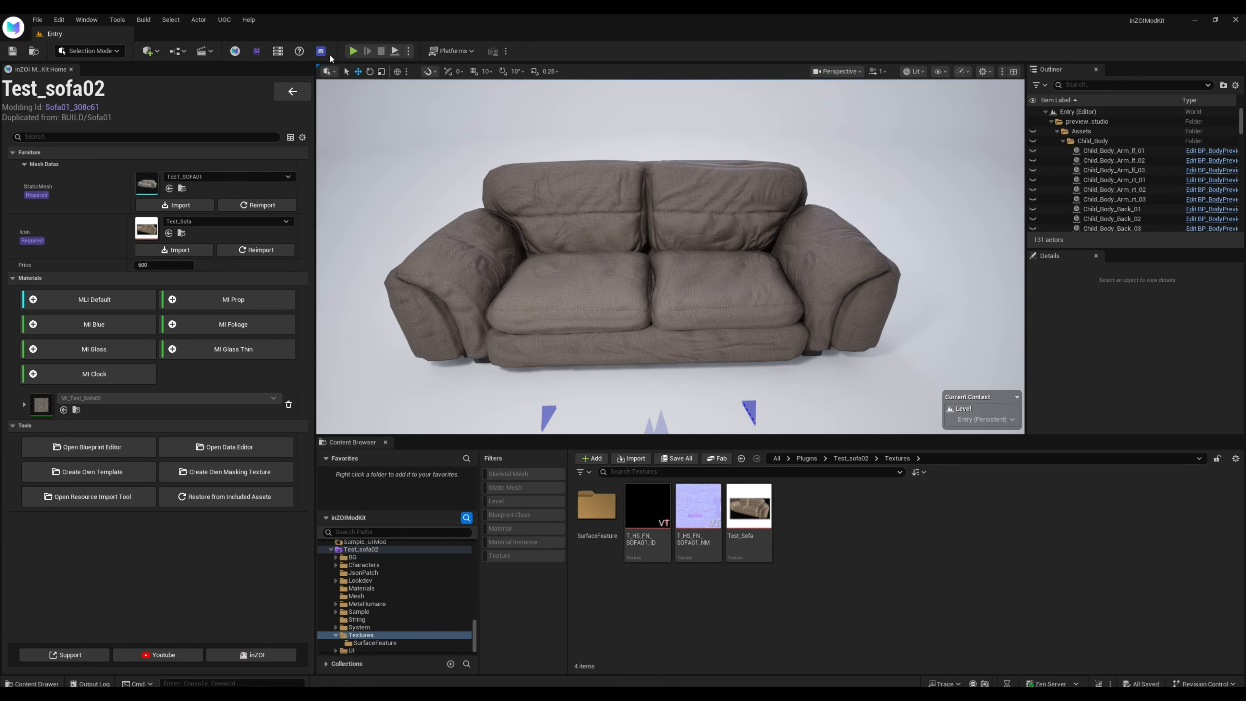
{"action": "left_click", "coordinate": [292, 91]}
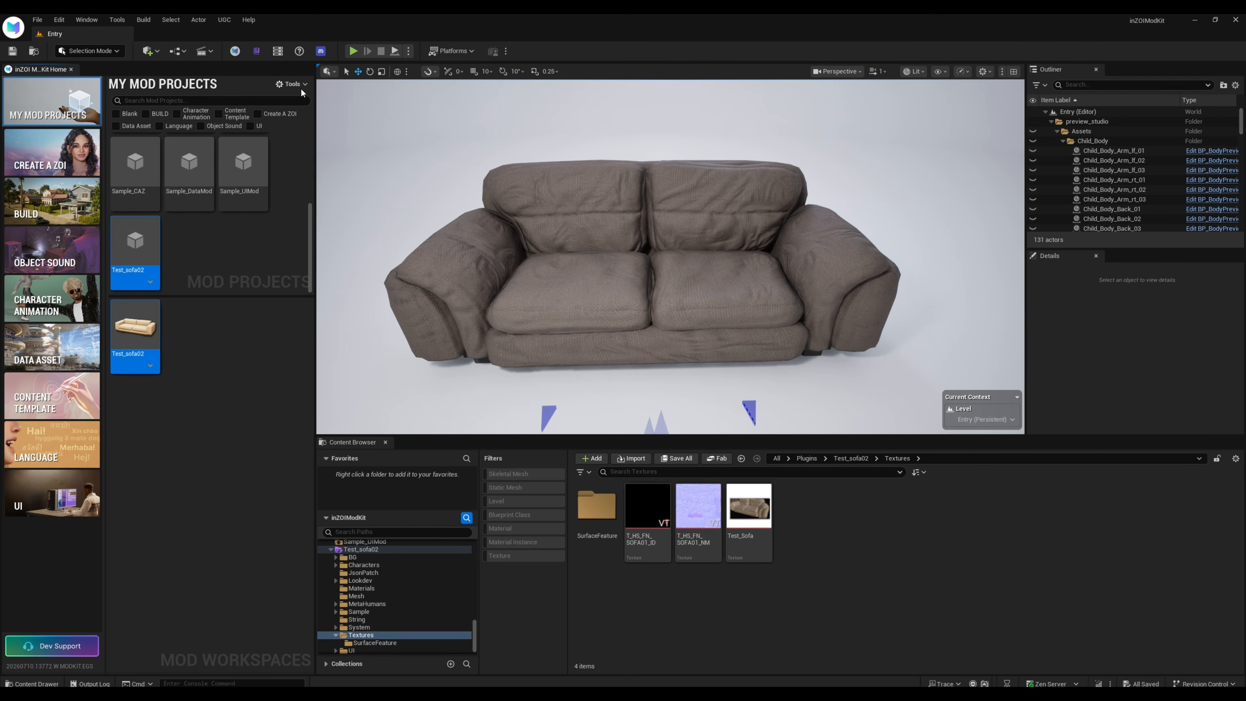
{"action": "left_click", "coordinate": [151, 283]}
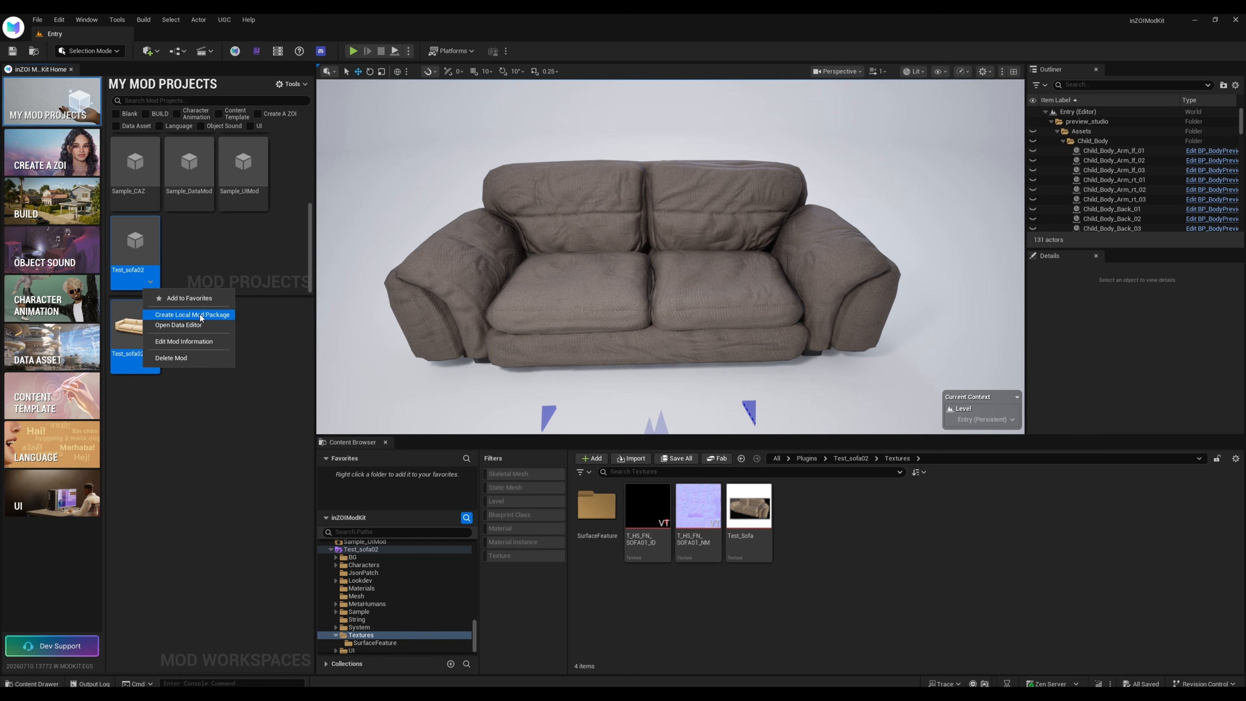
{"action": "left_click", "coordinate": [188, 317]}
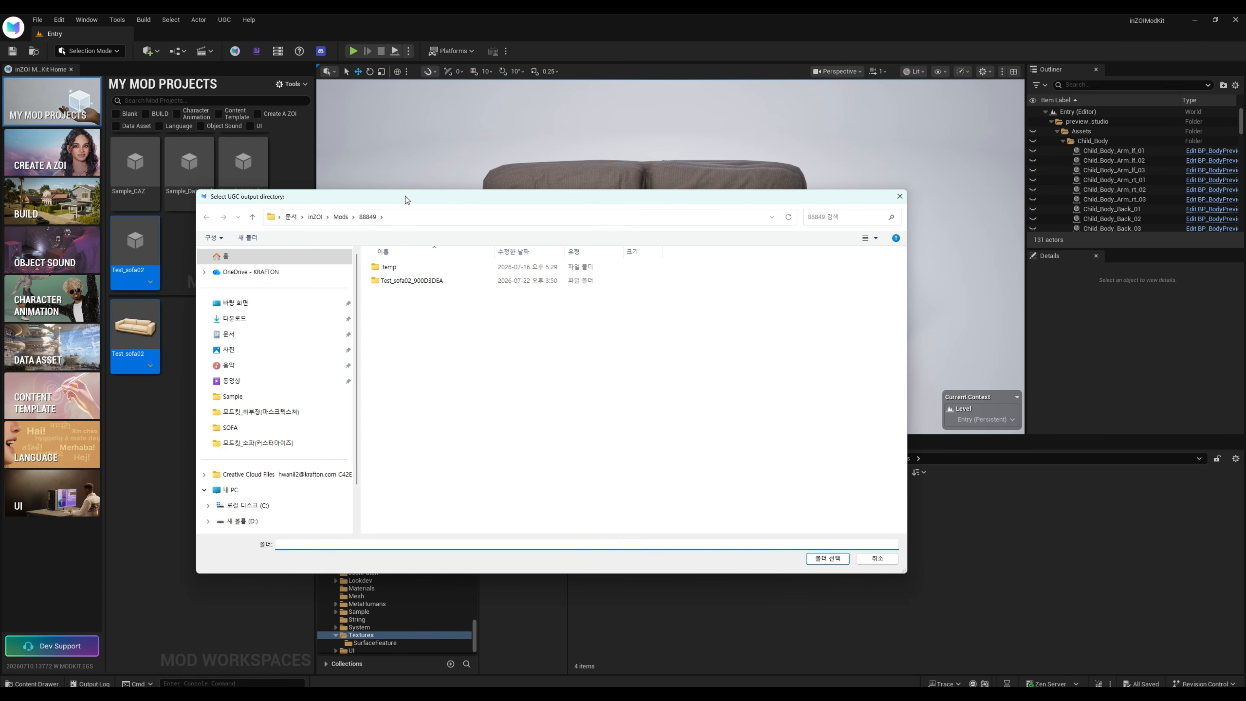
{"action": "left_click_drag", "start_coordinate": [406, 197], "coordinate": [323, 177]}
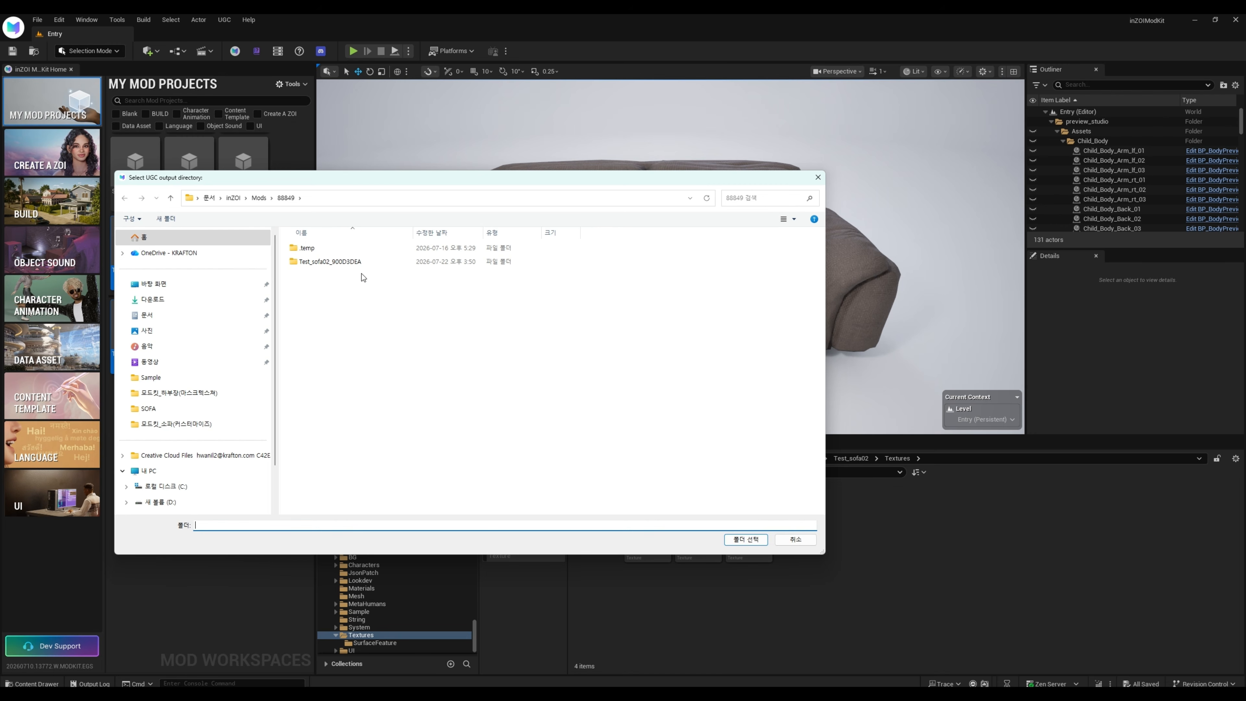
{"action": "left_click", "coordinate": [743, 540]}
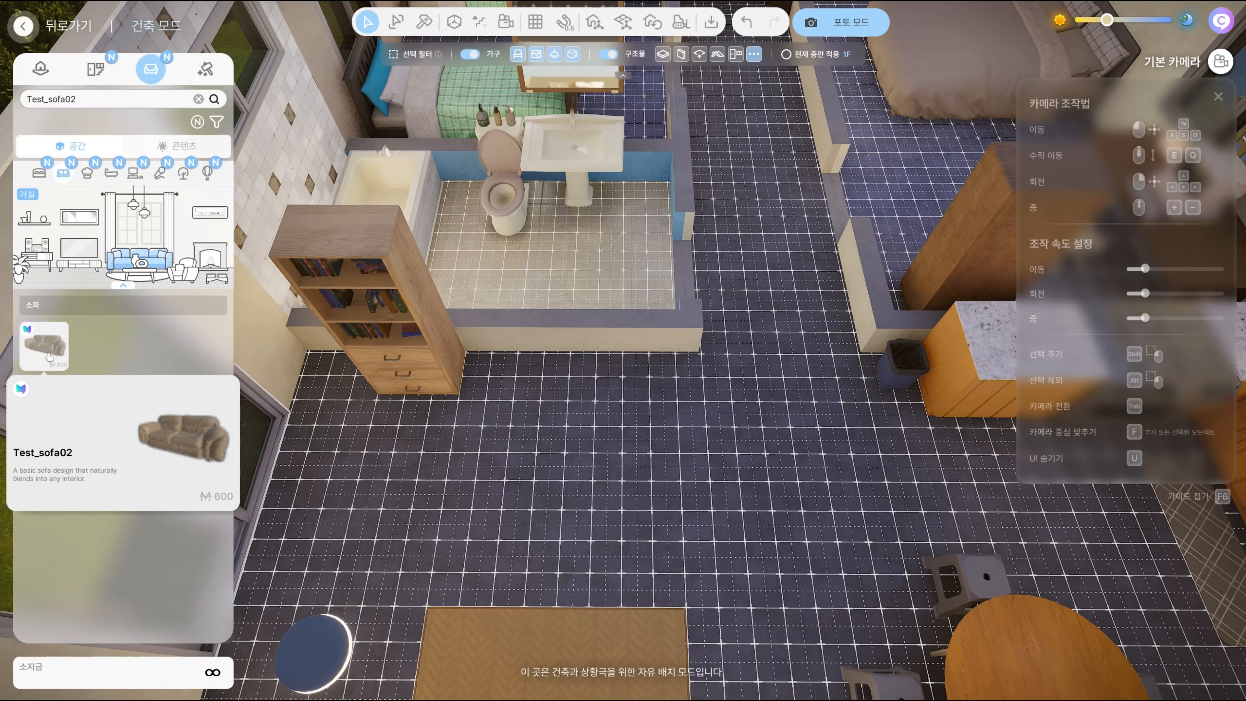
In inZOI's build mode, place Test_sofa02 on the floor behind the rug and open its color and material customization
{"action": "left_click", "coordinate": [44, 345]}
{"action": "left_click", "coordinate": [655, 447]}
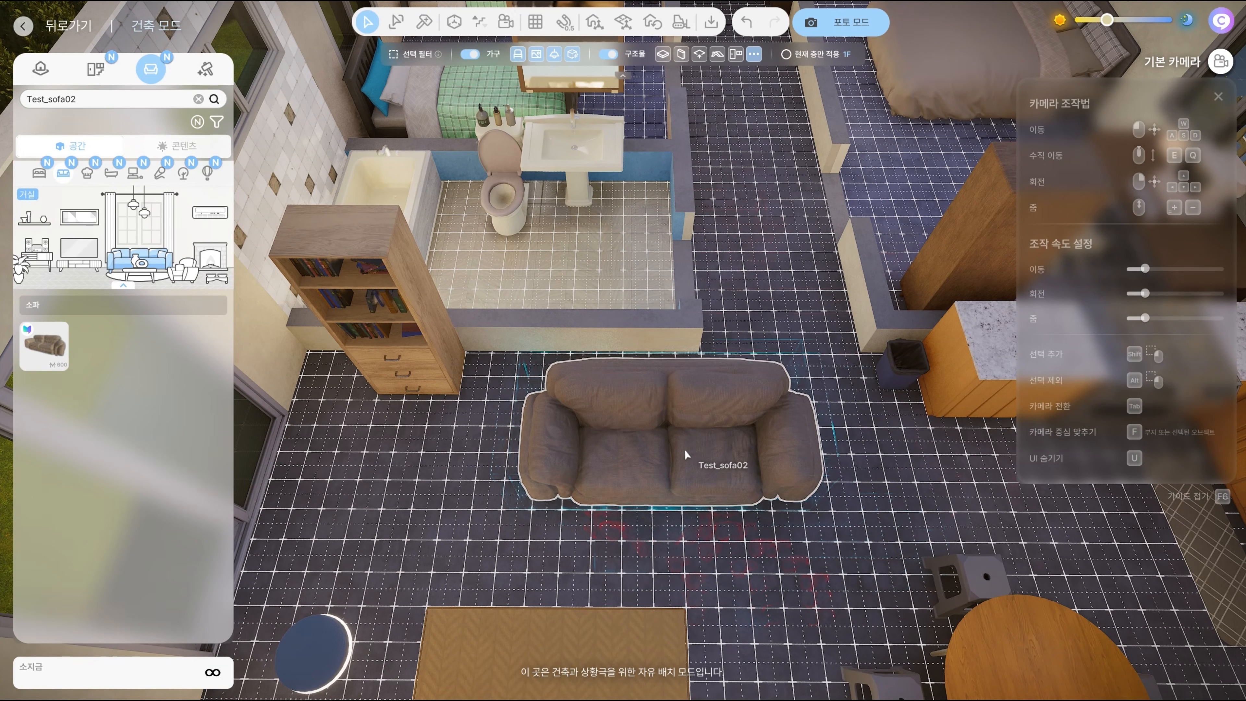
{"action": "left_click", "coordinate": [684, 451]}
{"action": "left_click", "coordinate": [652, 367]}
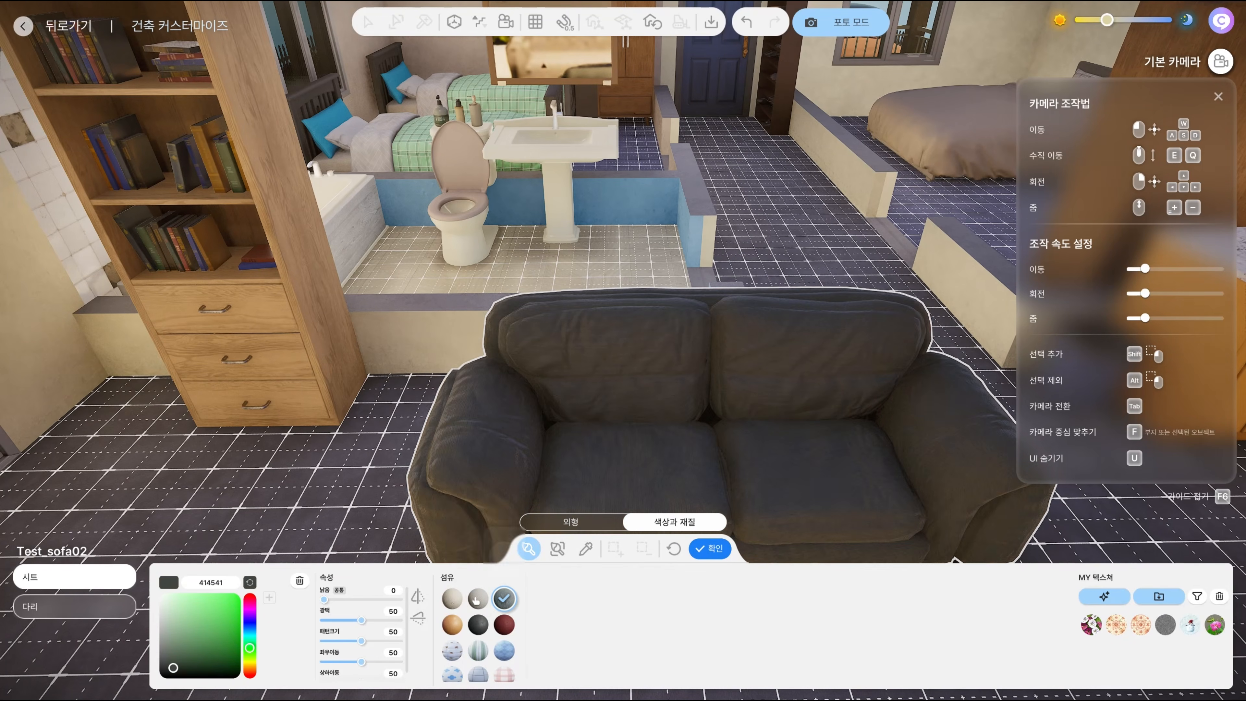
Try fabric patterns on the seat, ending with the pink gingham, with gloss 52, pattern size 30 and a darker muted red-brown color
{"action": "left_click", "coordinate": [504, 625]}
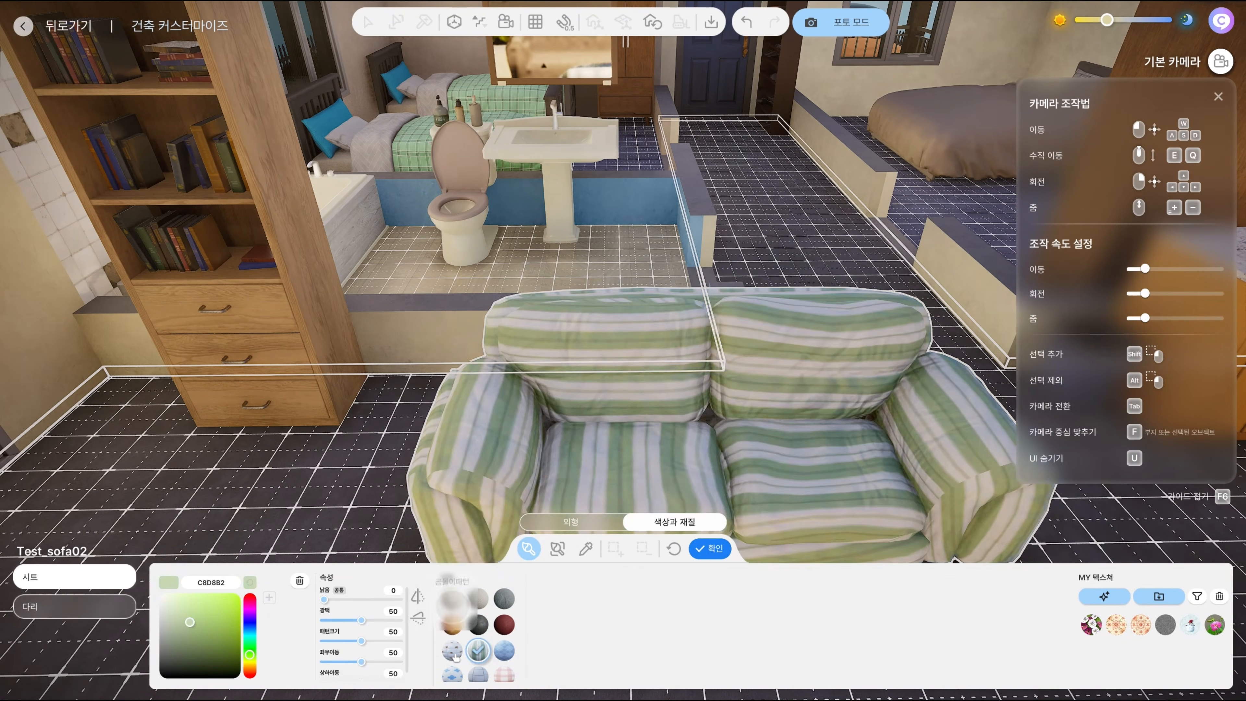
{"action": "left_click", "coordinate": [504, 678]}
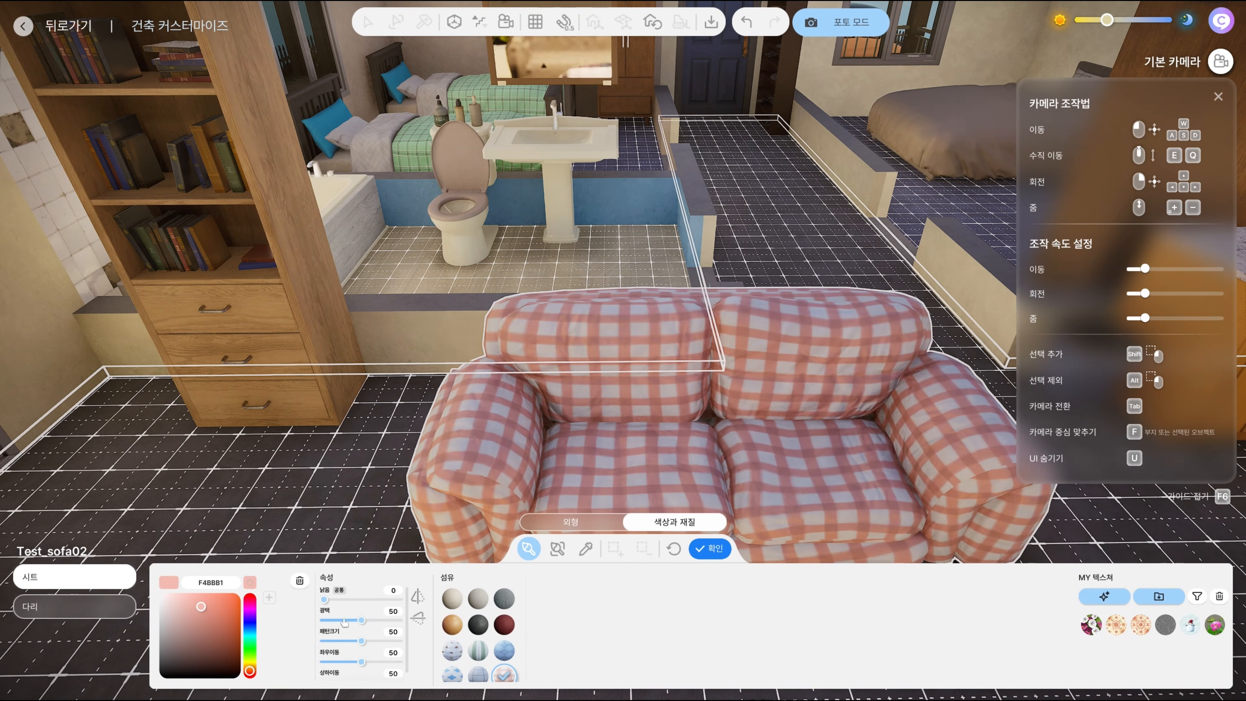
{"action": "left_click", "coordinate": [364, 621]}
{"action": "left_click_drag", "start_coordinate": [361, 641], "coordinate": [349, 641]}
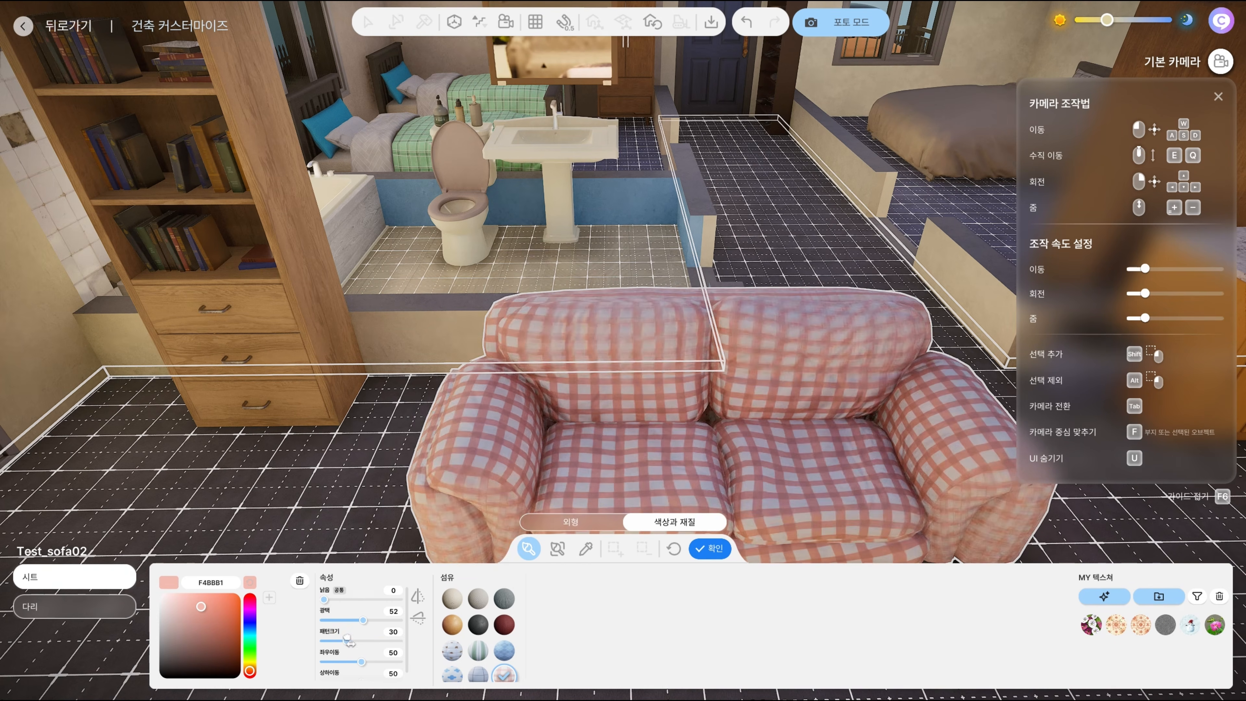
{"action": "left_click_drag", "start_coordinate": [210, 618], "coordinate": [196, 646]}
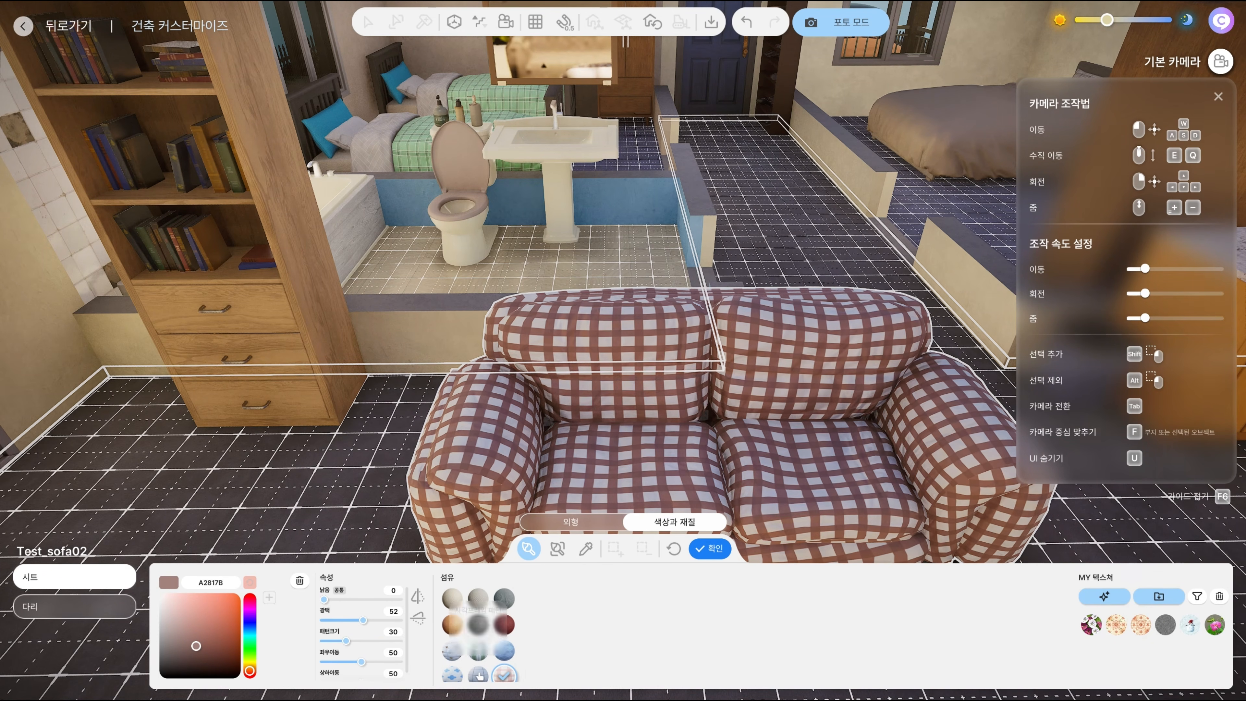
Try the thin-line grid fabric on the seat with a pattern size of 41 and a lighter pink color
{"action": "left_click", "coordinate": [478, 676]}
{"action": "left_click_drag", "start_coordinate": [346, 641], "coordinate": [357, 641]}
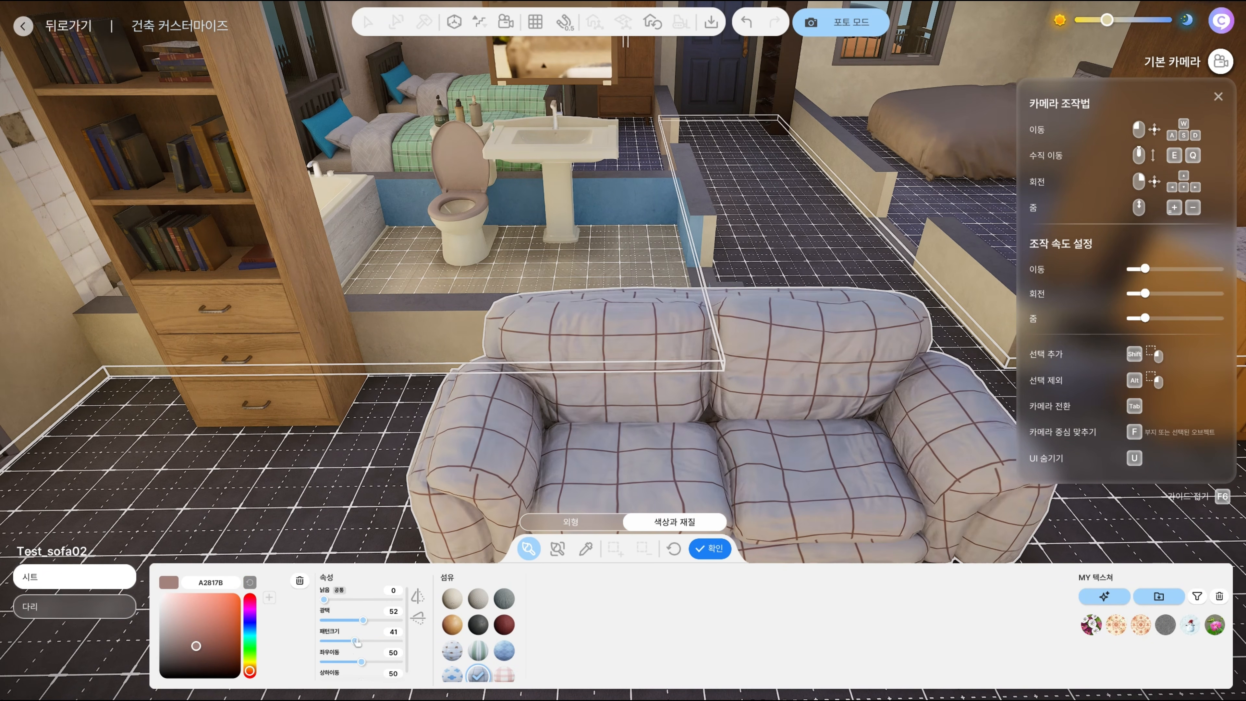
{"action": "left_click", "coordinate": [202, 619]}
Apply the distressed gray fabric to the seat with color F4F4F4 and a pattern size of 69
{"action": "scroll", "coordinate": [478, 637], "scroll_direction": "down", "scroll_amount": 3}
{"action": "left_click", "coordinate": [504, 671]}
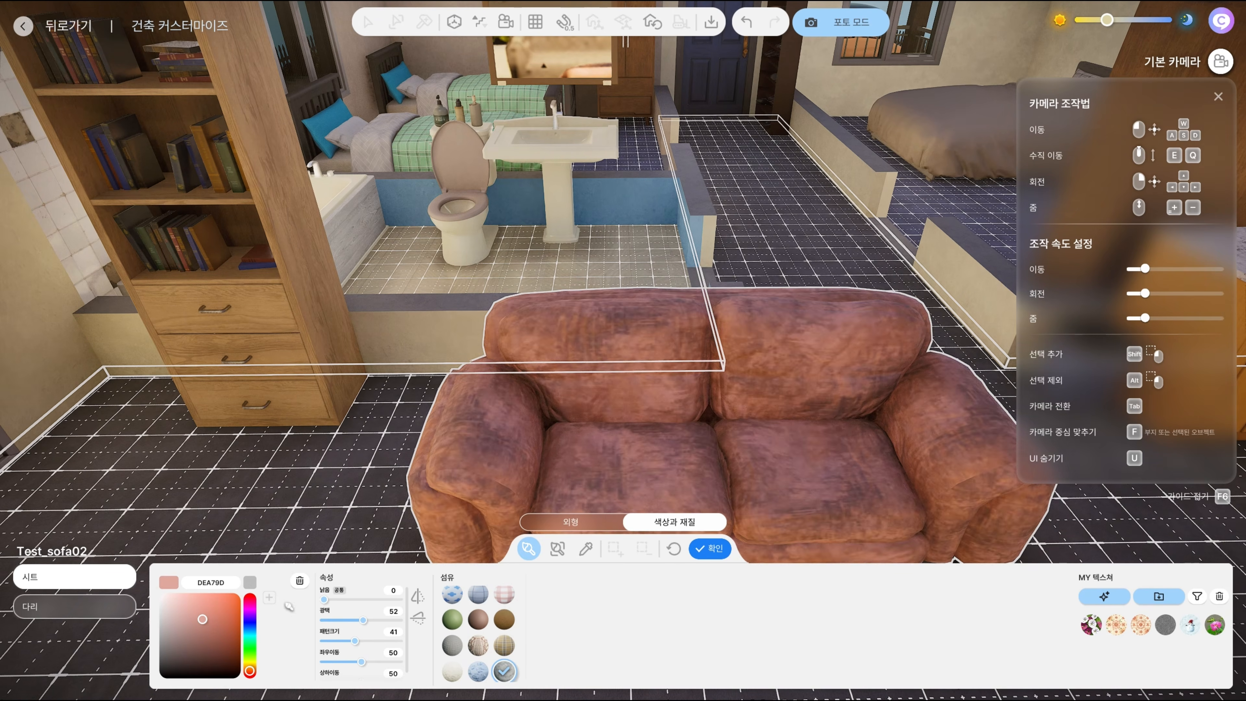
{"action": "left_click_drag", "start_coordinate": [203, 620], "coordinate": [165, 606]}
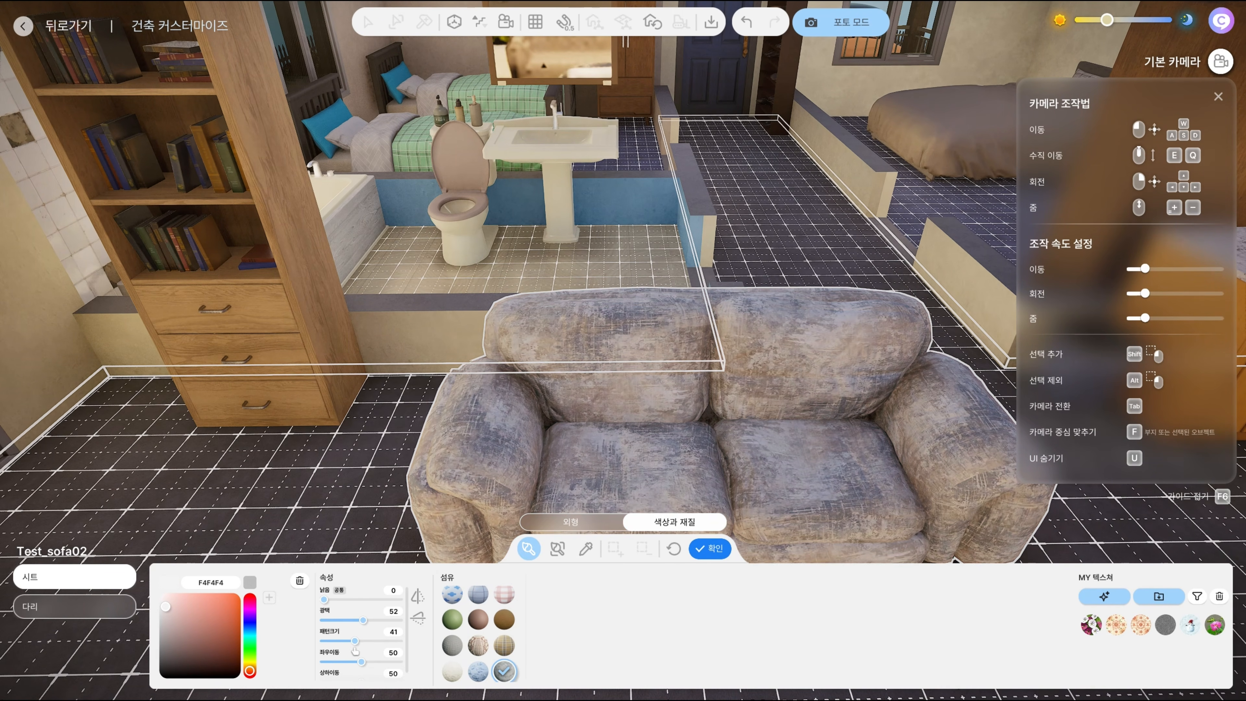
{"action": "left_click_drag", "start_coordinate": [356, 651], "coordinate": [376, 651]}
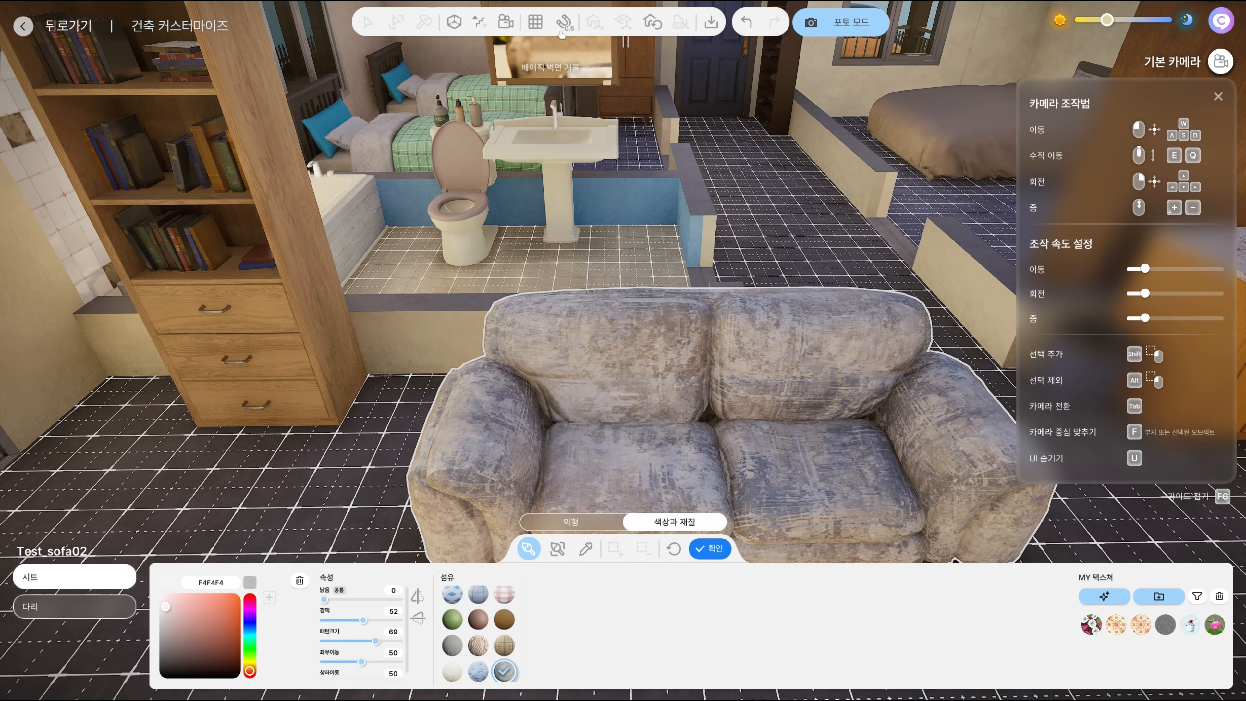